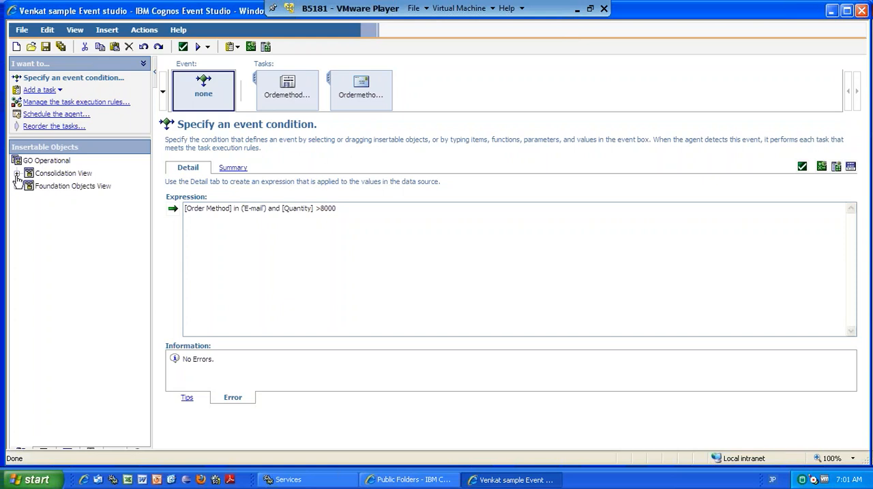
Expand the Consolidation View of the GO Operational package and place the cursor at the end of the event condition expression.
left_click(17, 174)
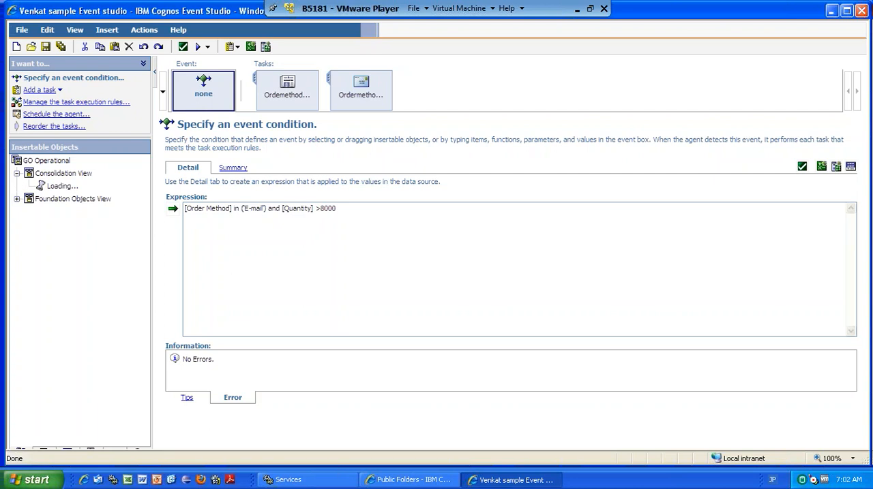
left_click(426, 481)
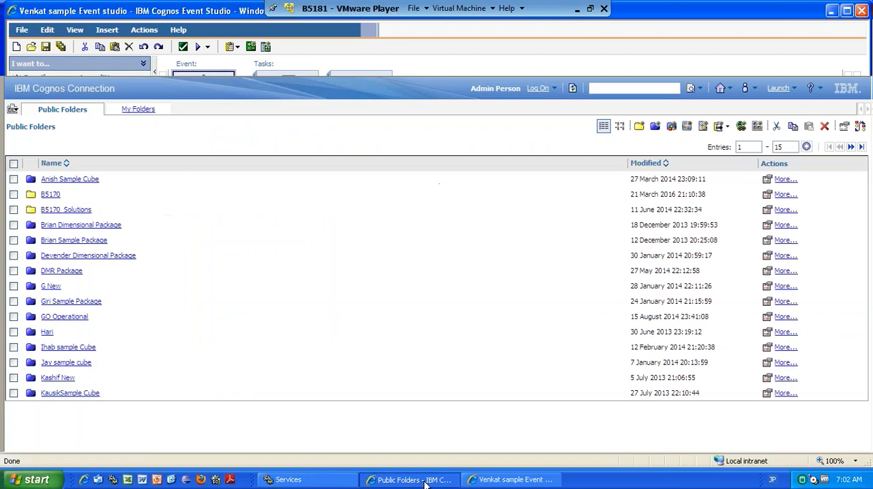
left_click(501, 482)
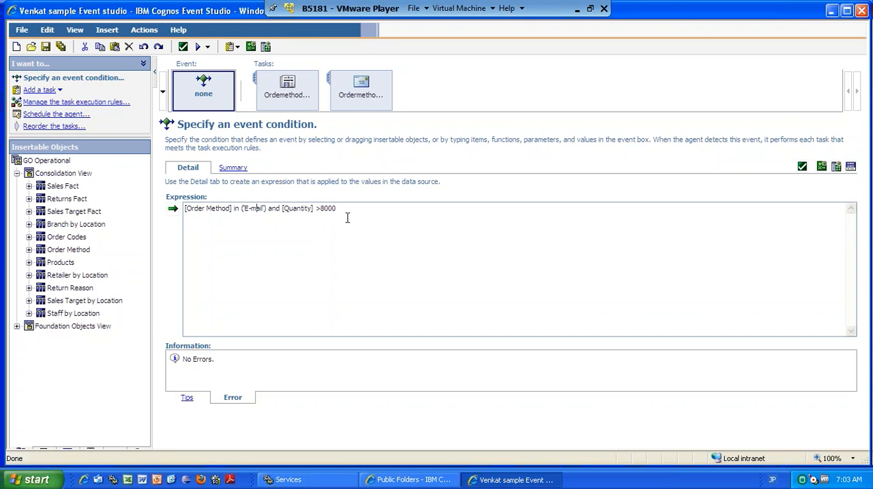
left_click(370, 207)
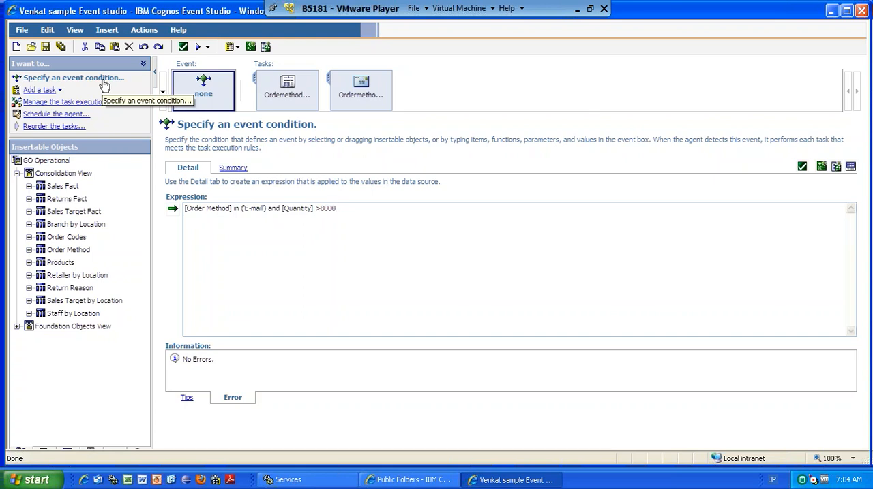
Reorder the agent's tasks so "Ordermethod E.Mail got more no of Products than the expected" comes before "Ordemethod Email have more demand".
left_click(60, 91)
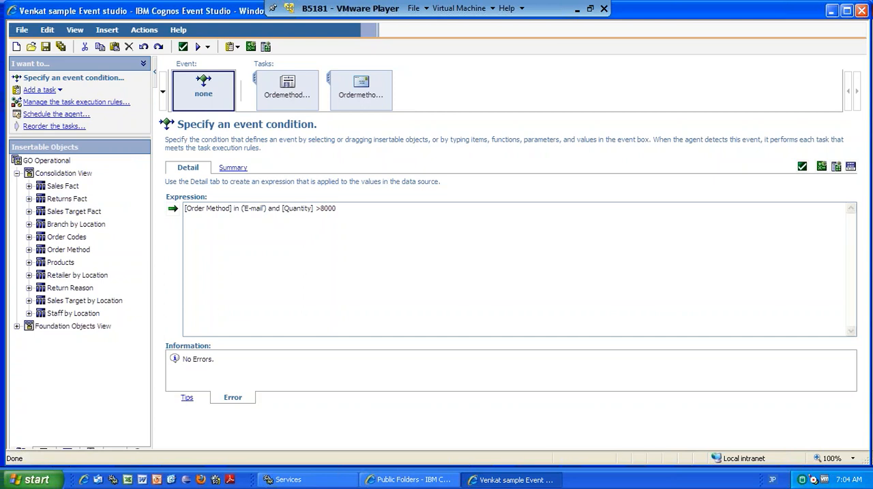
left_click(288, 98)
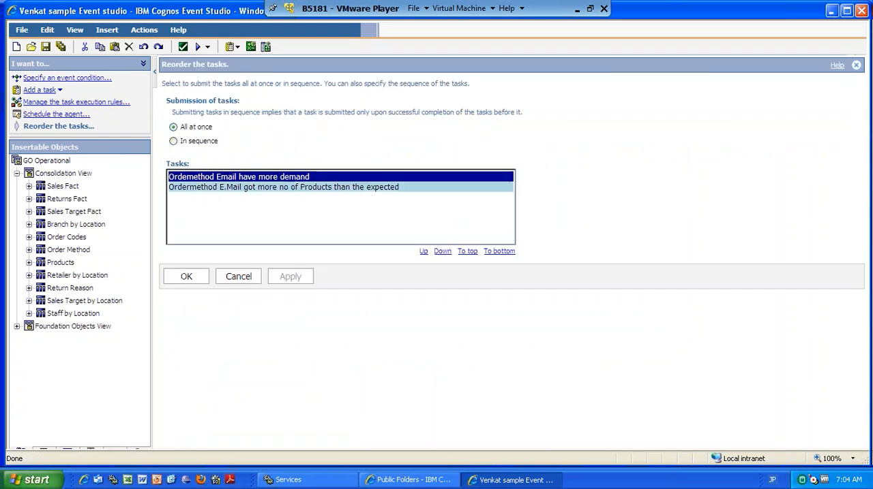
left_click(252, 189)
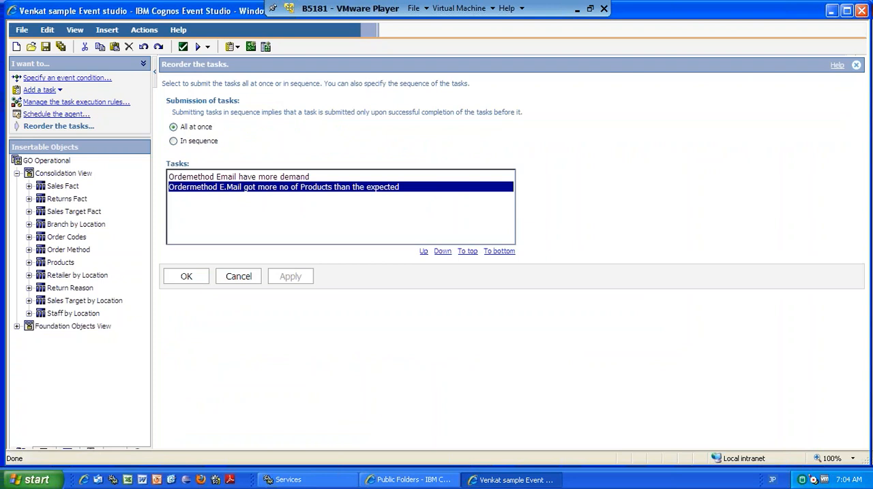
left_click(423, 253)
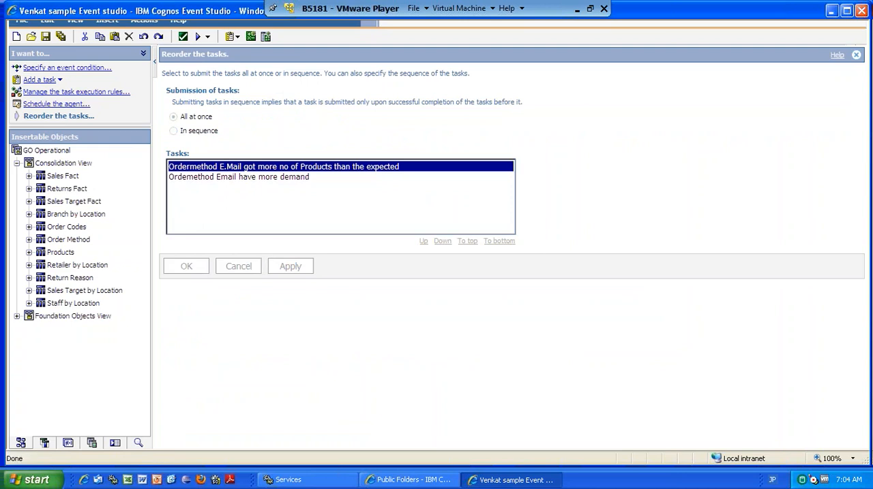
Open the email task and examine the available task types and the email's To and Cc recipient fields.
left_click(282, 82)
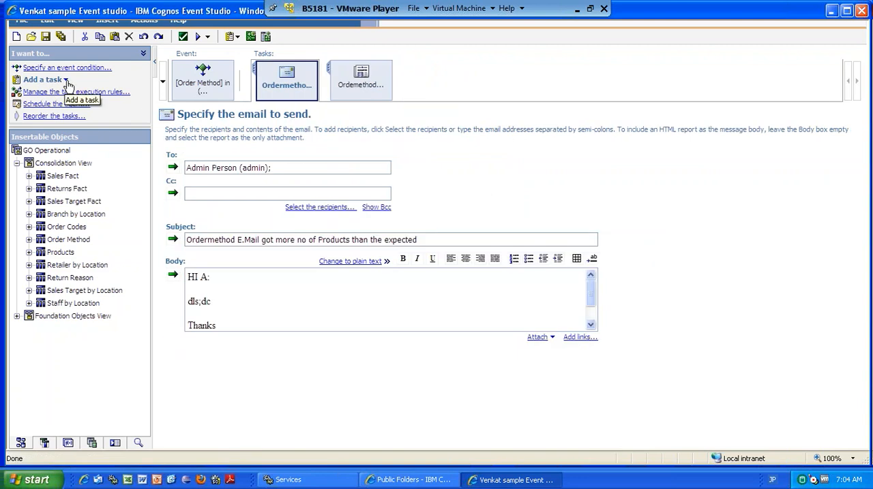
left_click(66, 81)
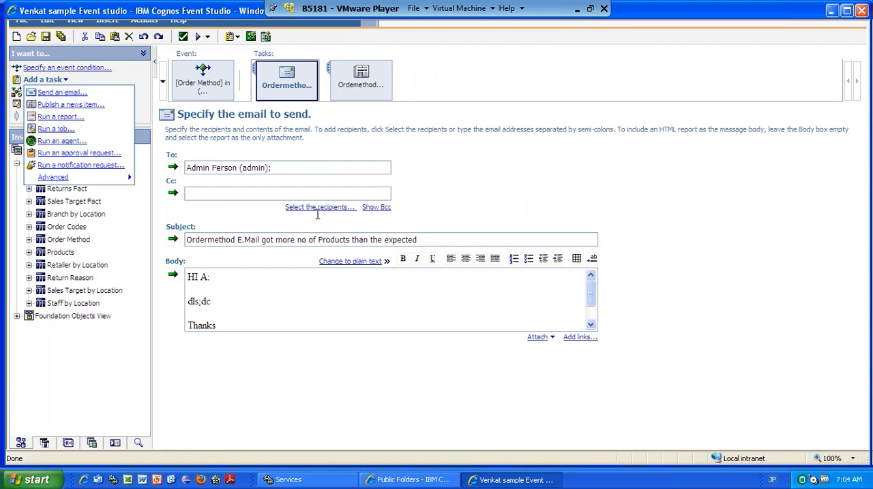
left_click(294, 167)
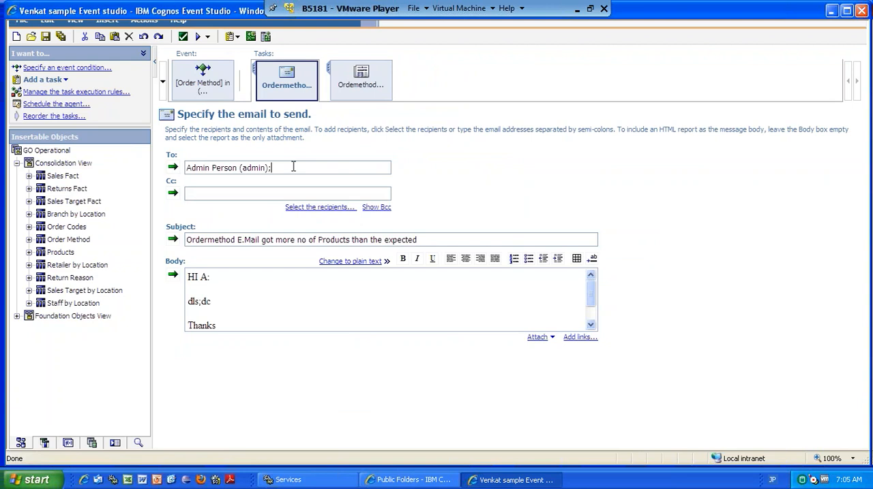
left_click_drag(293, 168, 184, 168)
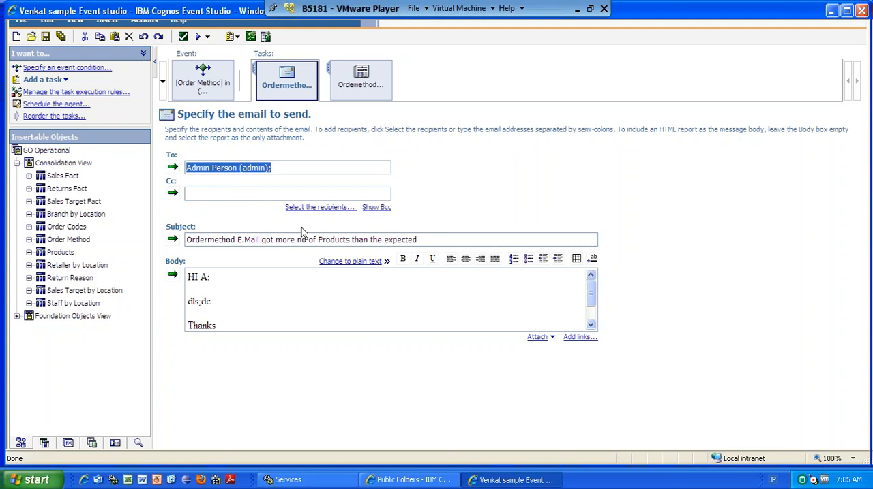
left_click(576, 11)
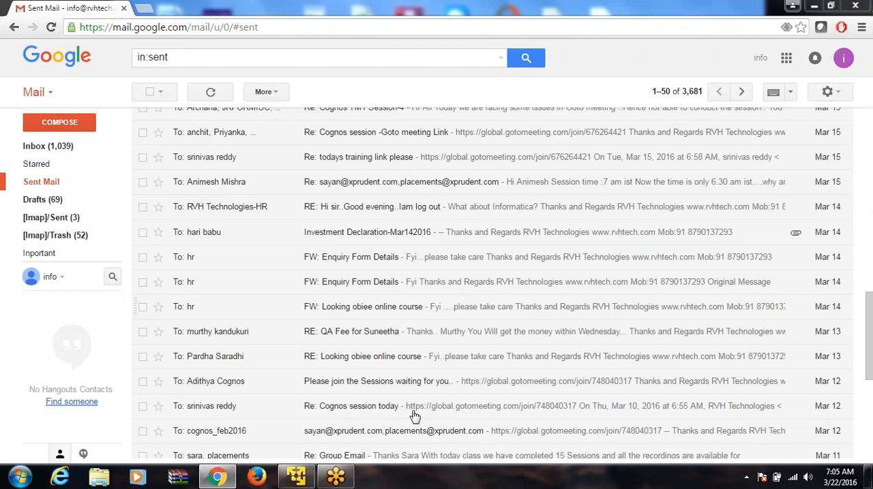
left_click(296, 477)
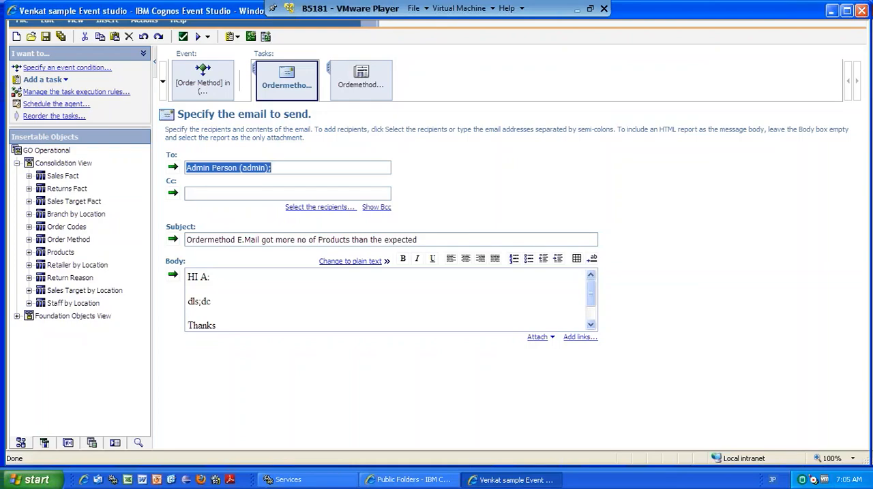
left_click_drag(263, 166, 191, 156)
left_click(221, 193)
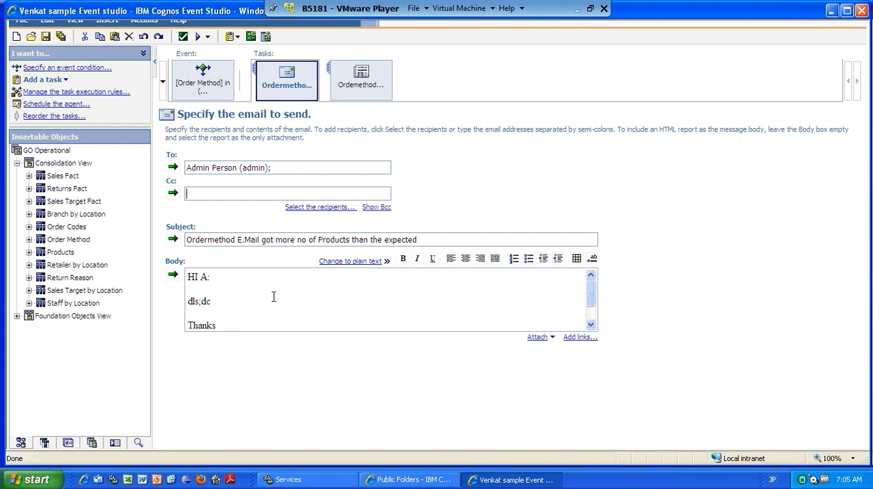
Replace the email body's greeting and the line below it with "HI All" followed by blank lines.
left_click_drag(215, 293, 180, 267)
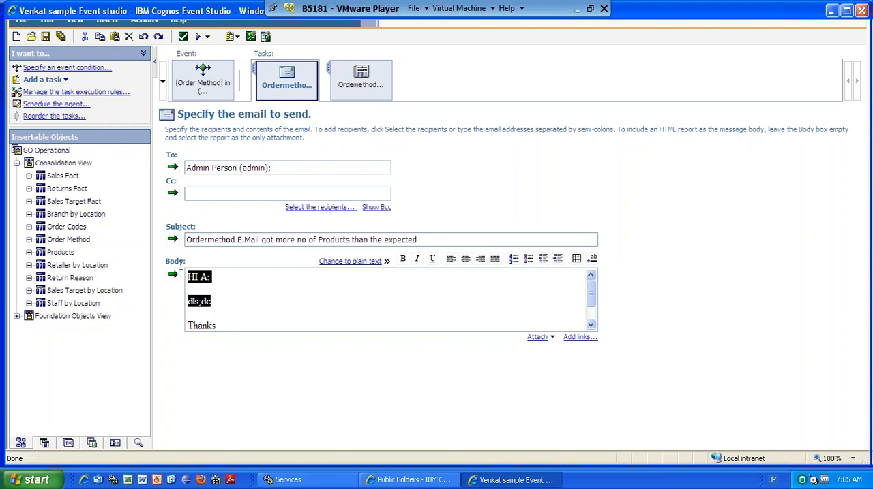
type("HI All")
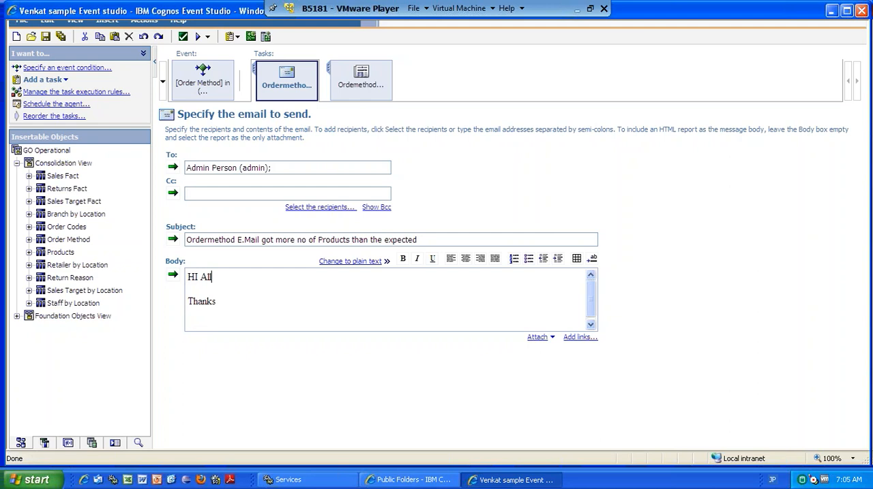
key("Return")
key("Return")
key("Return")
Write "Excellant work done by you..Keep it up." beneath the greeting in the email body.
type("Excell")
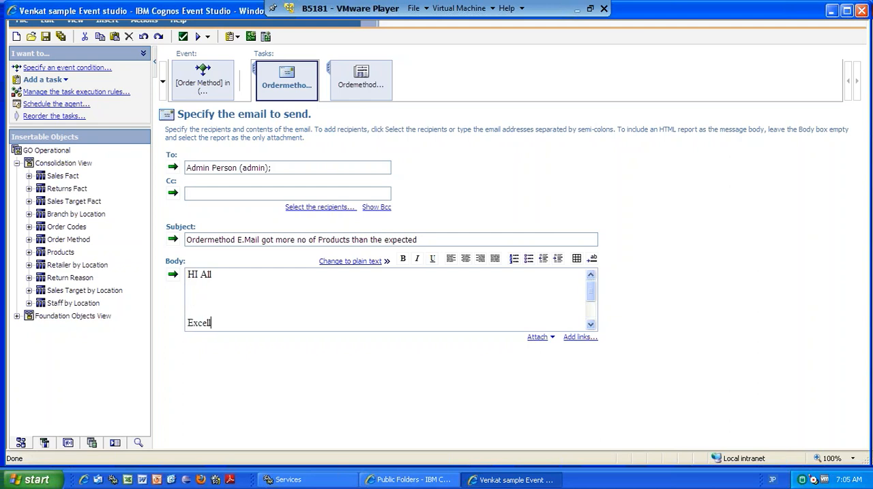
type("ant work done by you.")
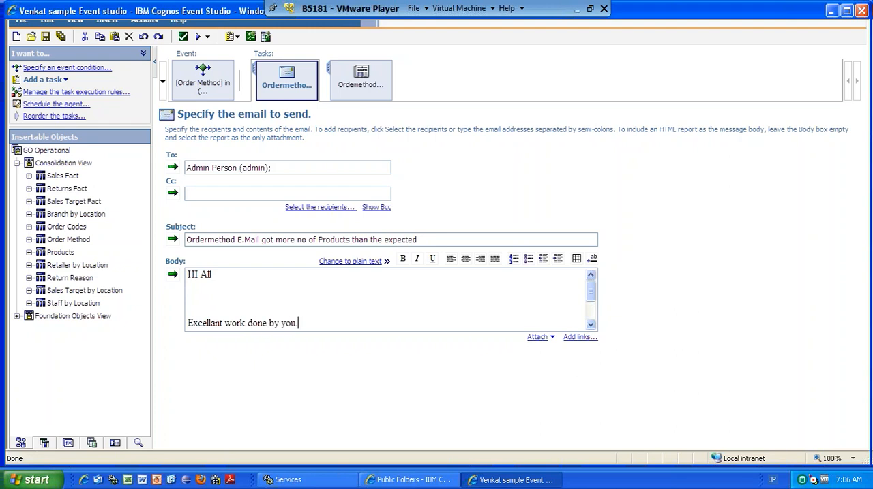
type(".Keep it up.")
Insert a table with 2 columns and 2 rows on a new line between the message and "Thanks".
key("Return")
key("Return")
type("Thanks")
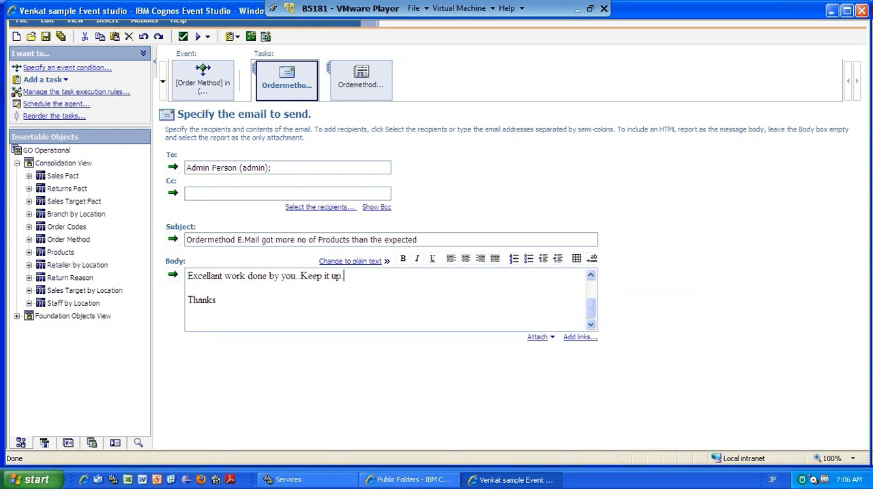
key("Return")
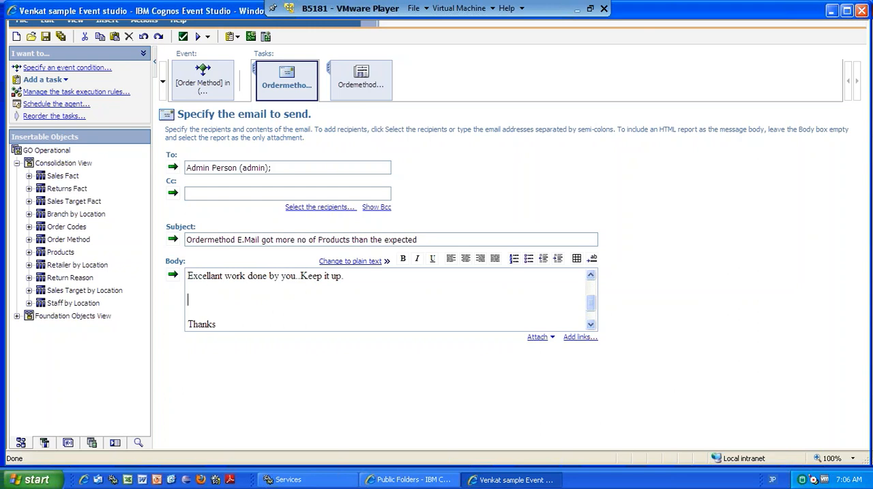
left_click(576, 259)
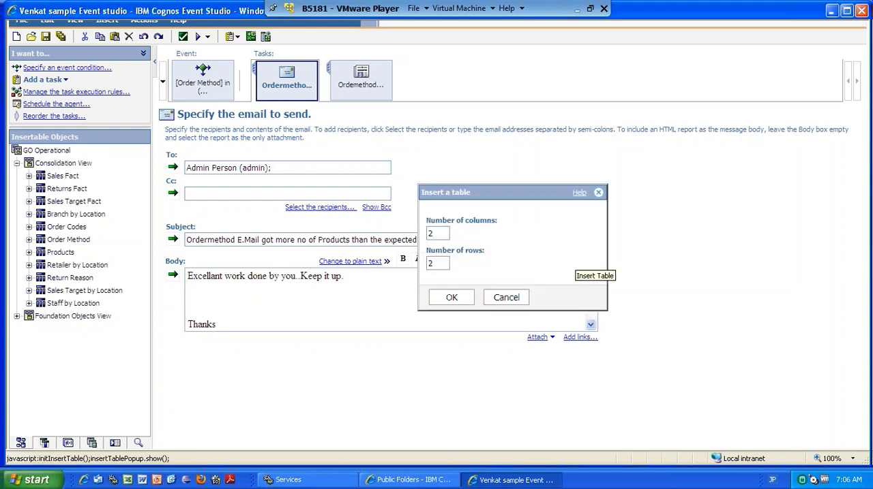
left_click(451, 299)
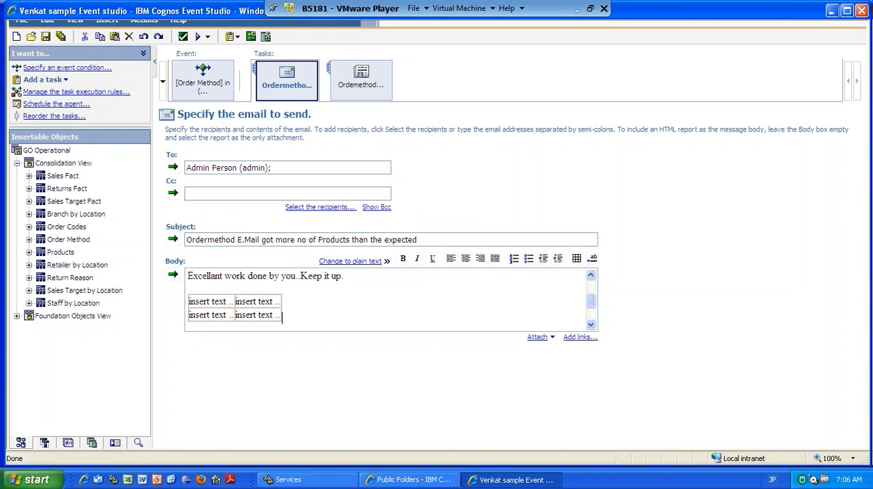
Clear the placeholder text from both cells in the table's first row.
left_click(233, 302)
left_click_drag(184, 304, 173, 305)
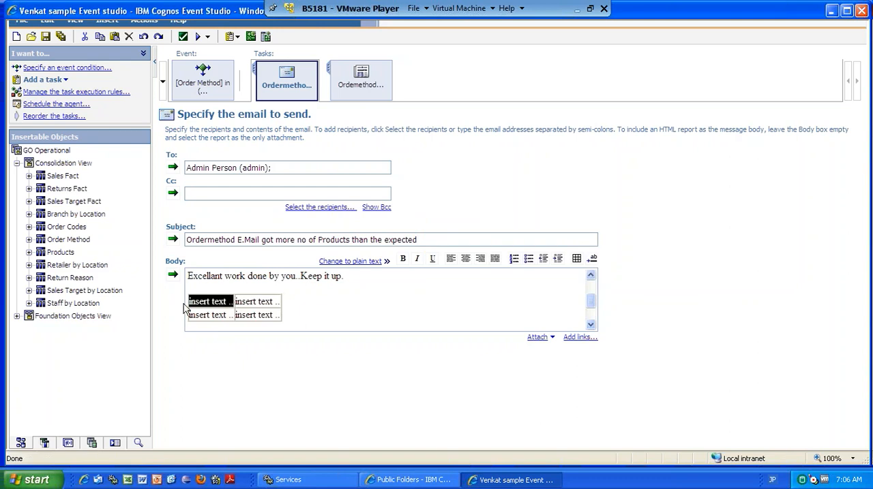
left_click(232, 310)
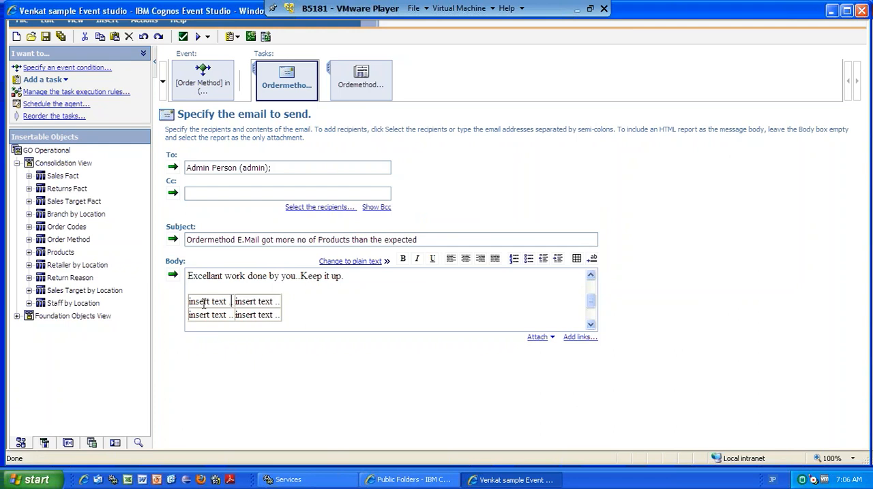
left_click(204, 302)
key("Delete")
double_click(276, 302)
key("Delete")
key("BackSpace")
key("BackSpace")
key("BackSpace")
key("BackSpace")
key("BackSpace")
key("BackSpace")
key("BackSpace")
key("BackSpace")
key("BackSpace")
key("BackSpace")
key("BackSpace")
Clear the placeholder text from both cells in the table's second row.
double_click(229, 315)
key("Delete")
key("BackSpace")
key("BackSpace")
key("BackSpace")
key("BackSpace")
key("BackSpace")
key("BackSpace")
key("BackSpace")
key("BackSpace")
key("BackSpace")
key("BackSpace")
key("BackSpace")
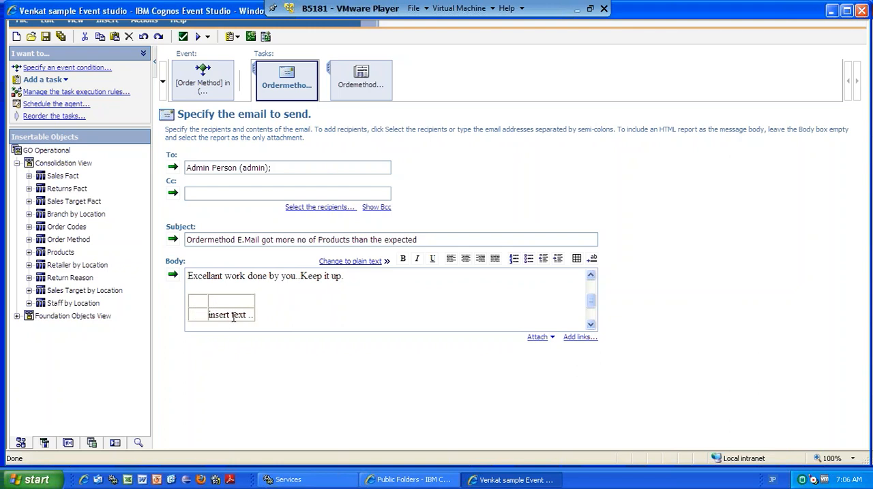
key("ctrl+shift+Left")
key("ctrl+shift+Left")
key("Delete")
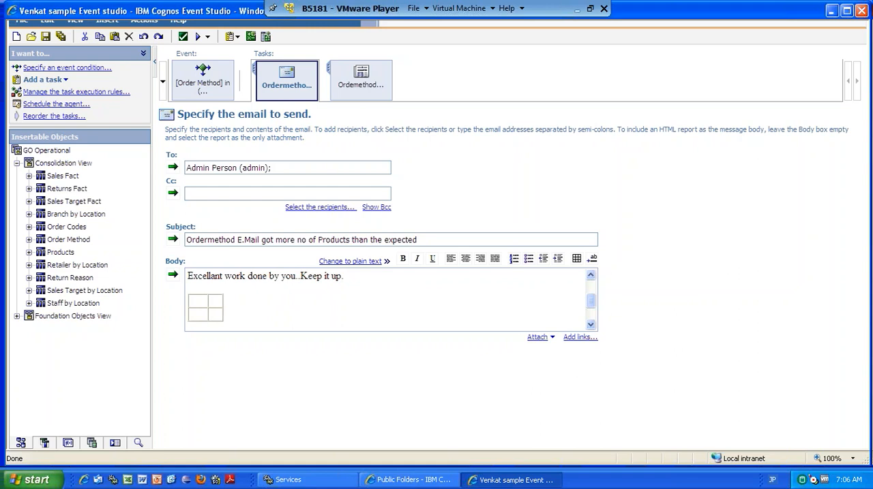
Enter the column headings "Ordermthod" and "Quantity" in the table's first row.
left_click(202, 305)
type("Orer")
key("BackSpace")
key("BackSpace")
type("derm")
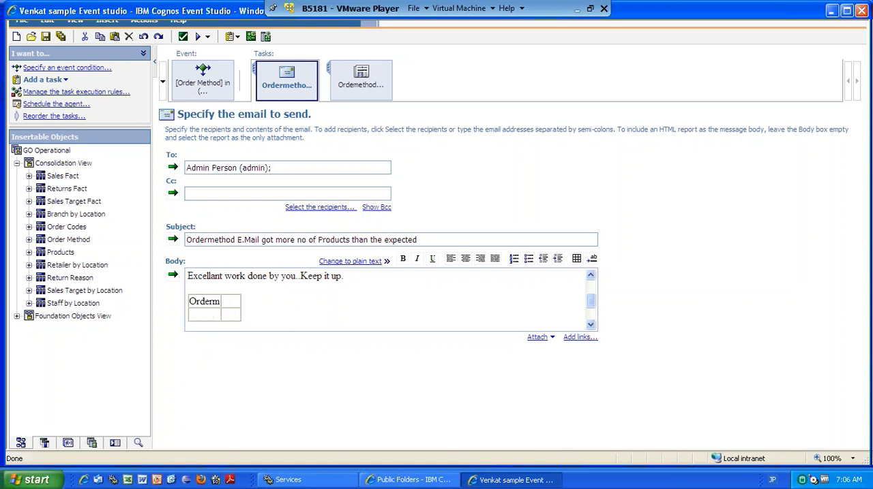
type("thod ")
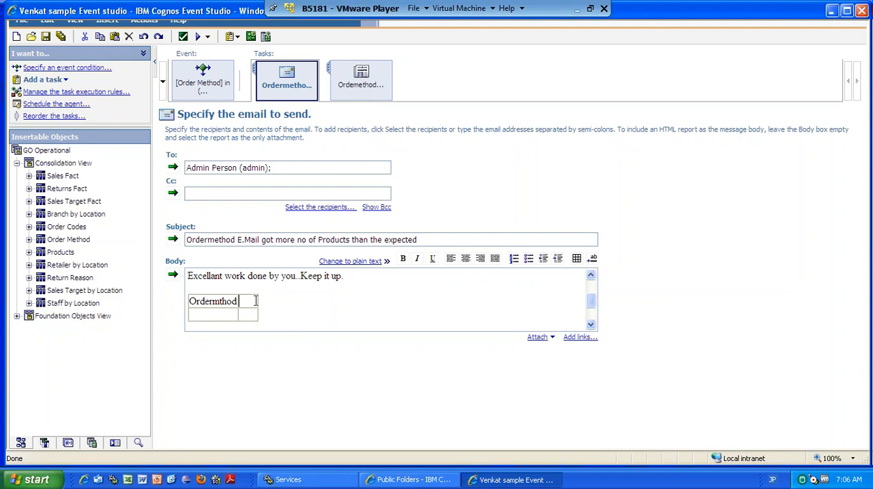
type("Quantity")
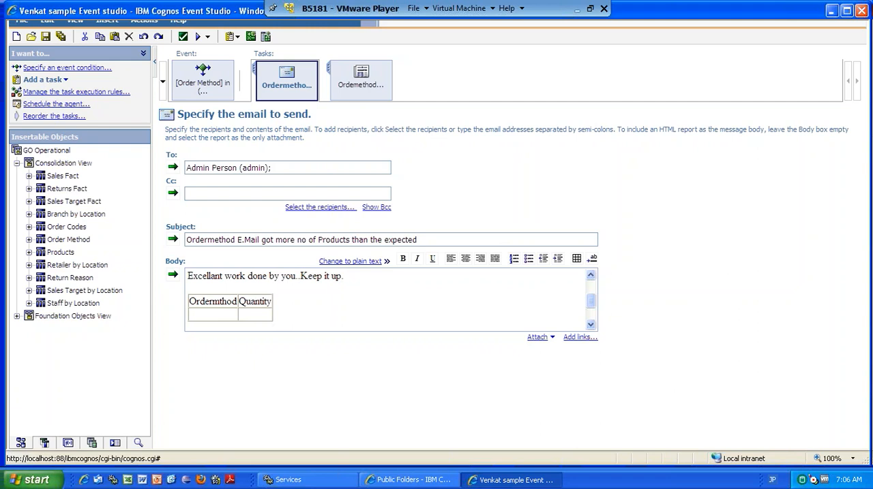
Insert the Order Method item and the Sales Fact Quantity item under their matching headings in the table's second row.
left_click(28, 239)
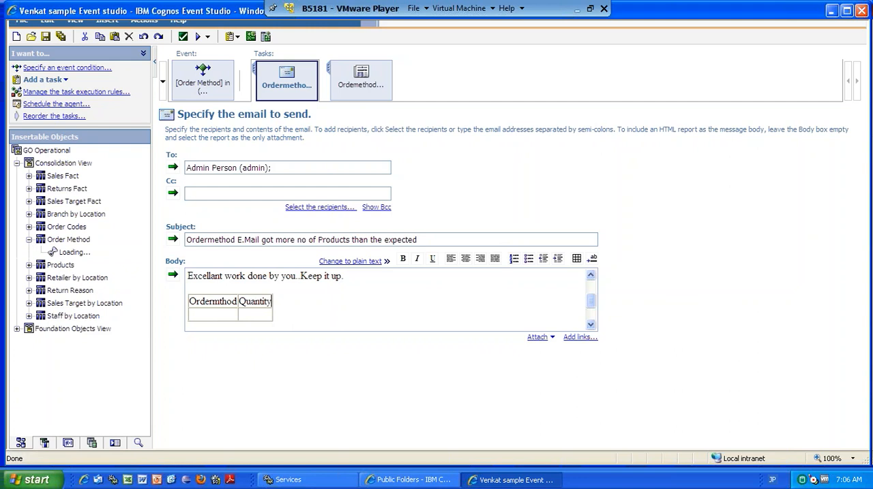
left_click_drag(78, 252, 199, 318)
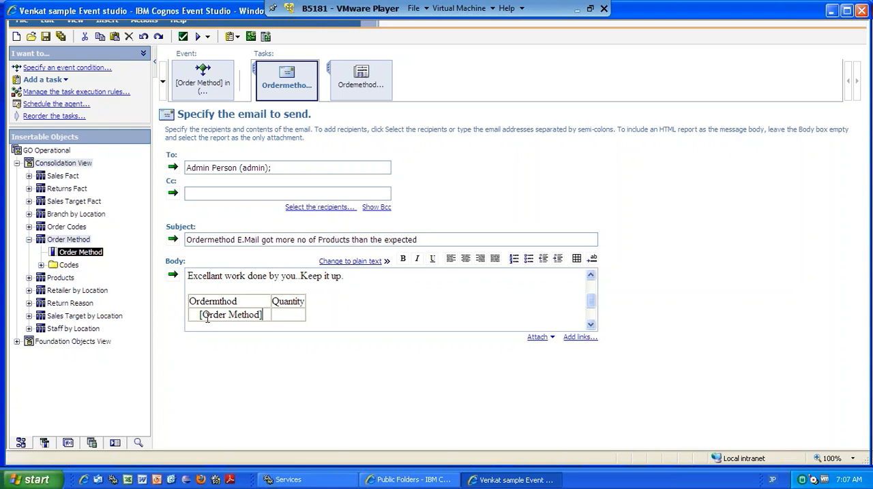
left_click(264, 315)
left_click(28, 176)
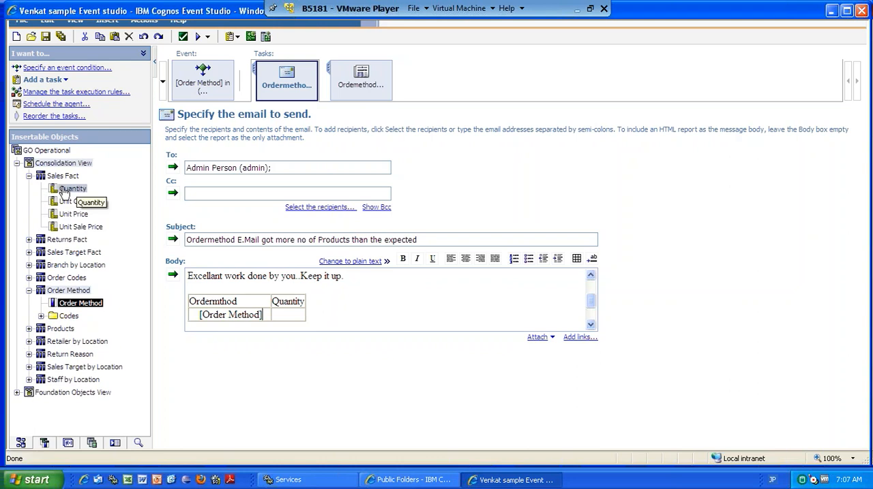
left_click_drag(69, 189, 285, 316)
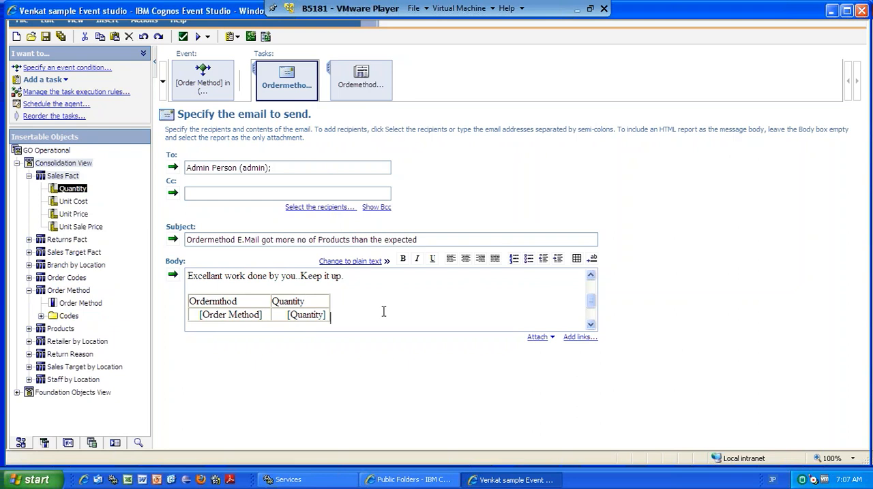
Close the email body below the table with the lines "Thanks" and "Support Team", both formatted in bold.
left_click(593, 319)
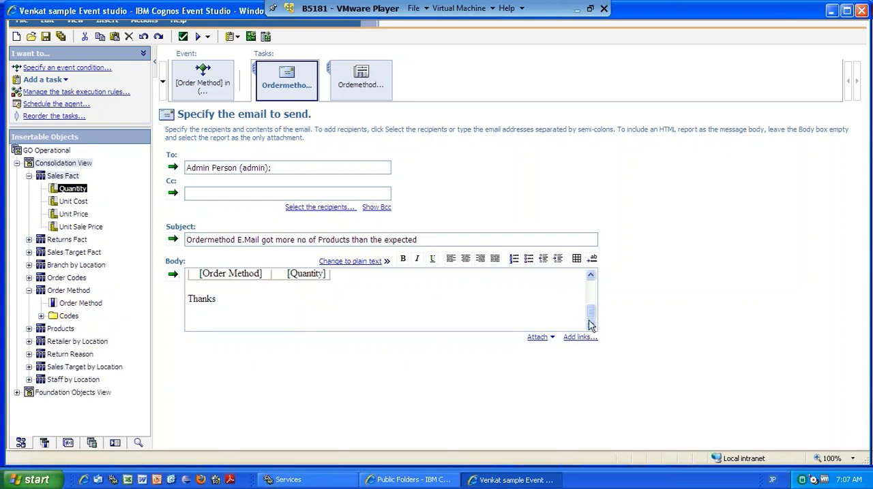
key("Return")
type("Support Team")
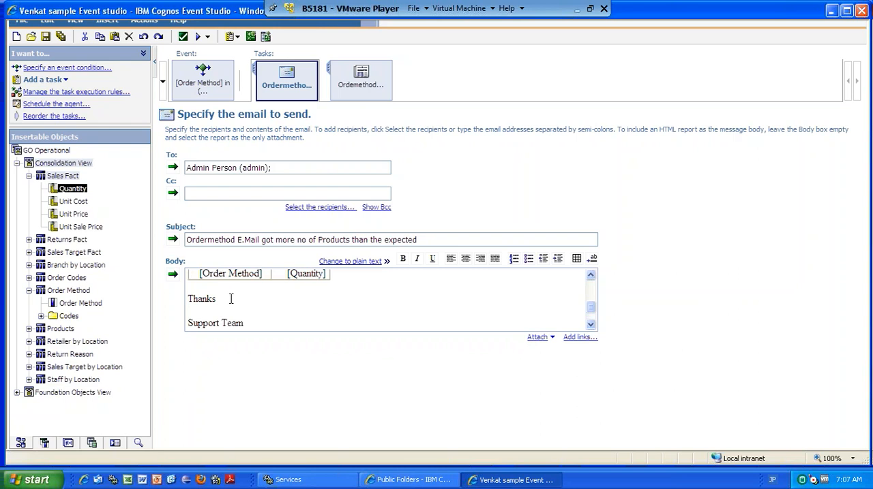
left_click_drag(243, 323, 191, 292)
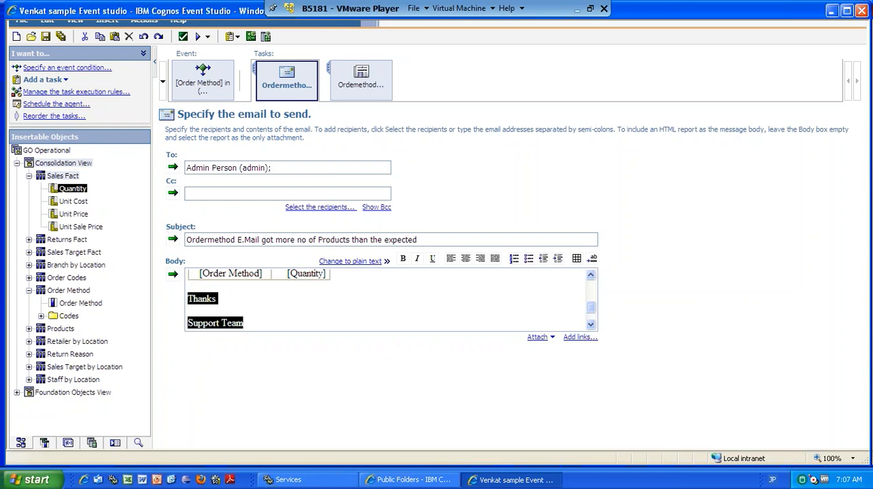
left_click(403, 258)
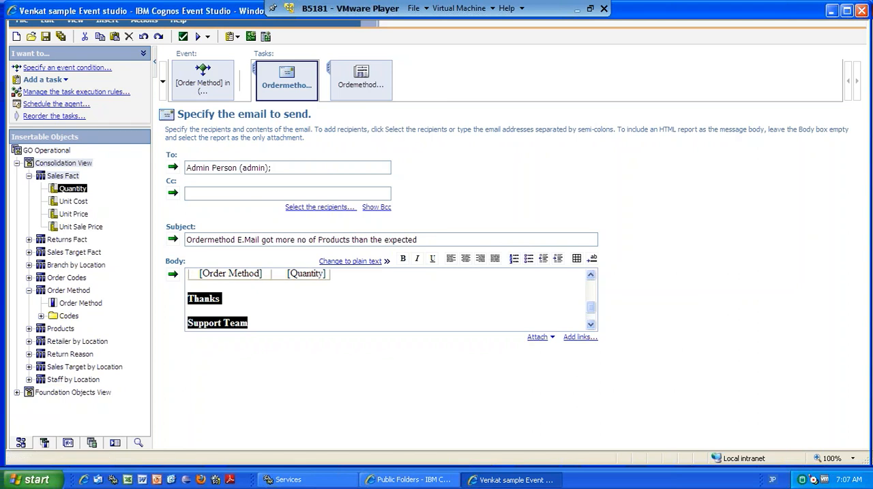
left_click(592, 295)
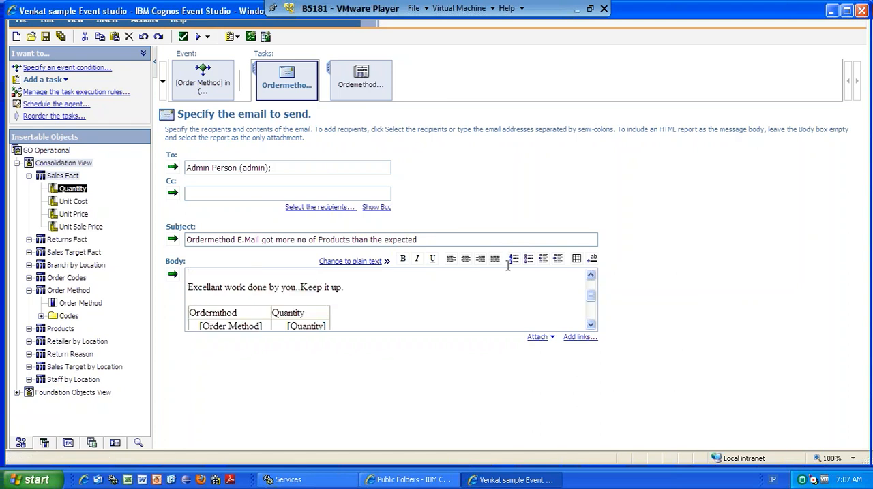
left_click(553, 340)
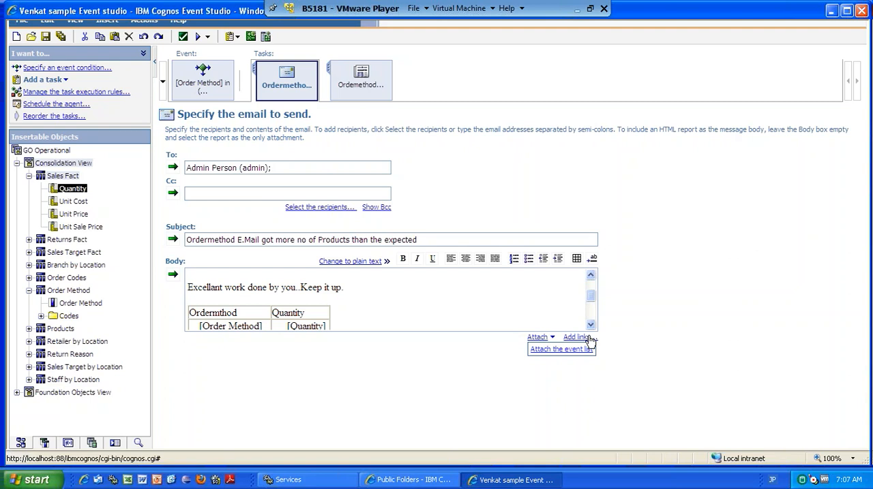
left_click(471, 183)
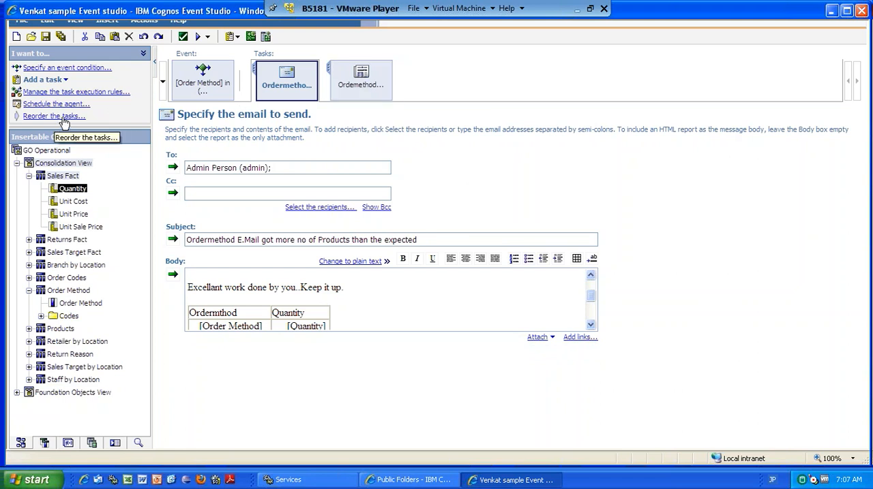
Remove the news item task "Ordemethod Email have more demand" from the agent.
right_click(360, 71)
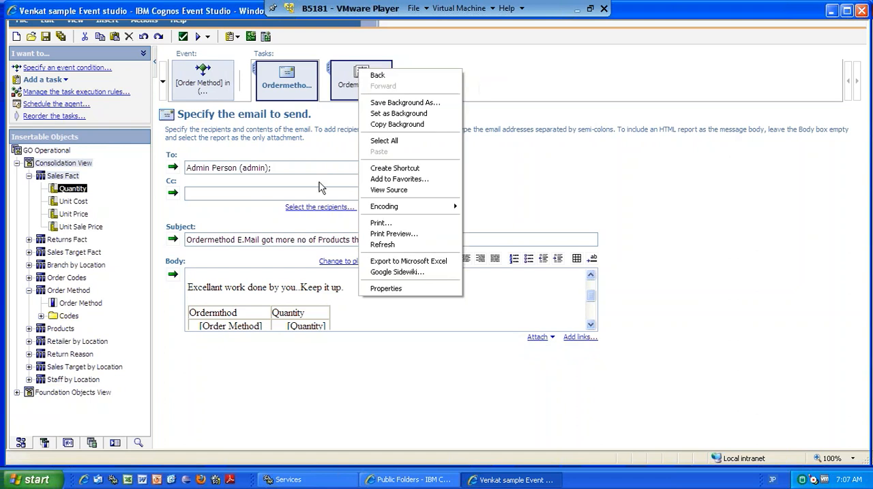
left_click(480, 163)
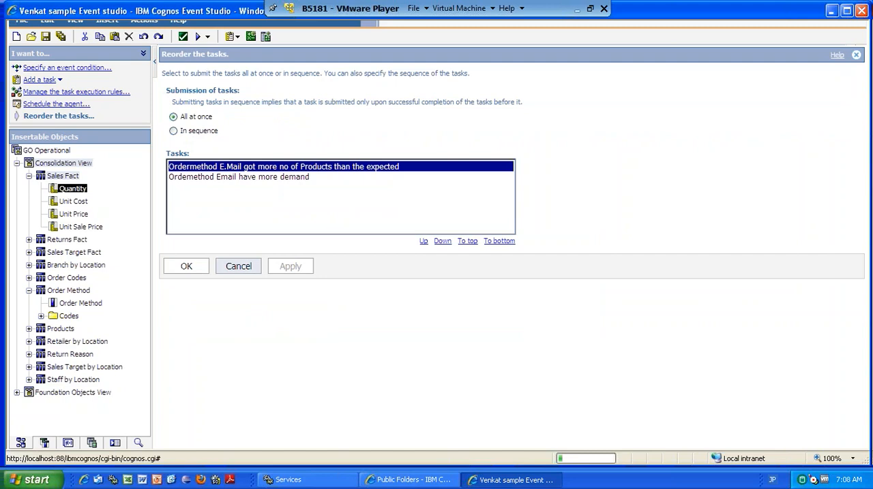
left_click(238, 265)
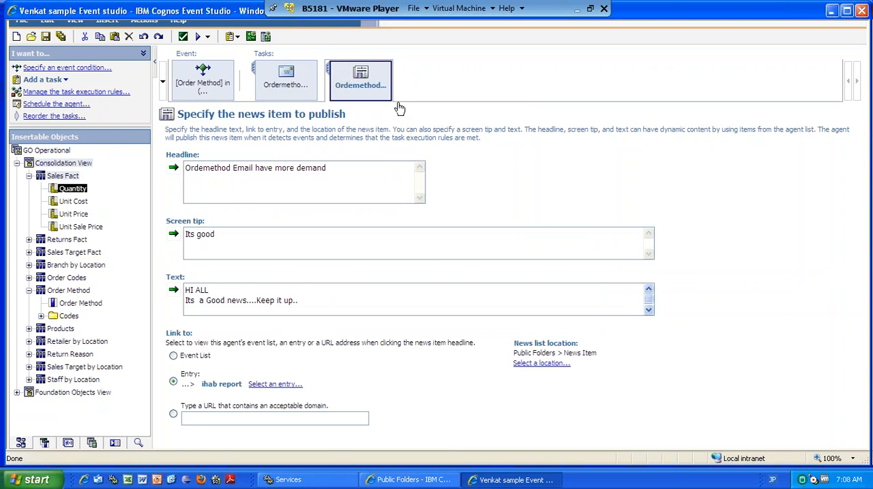
left_click(348, 88)
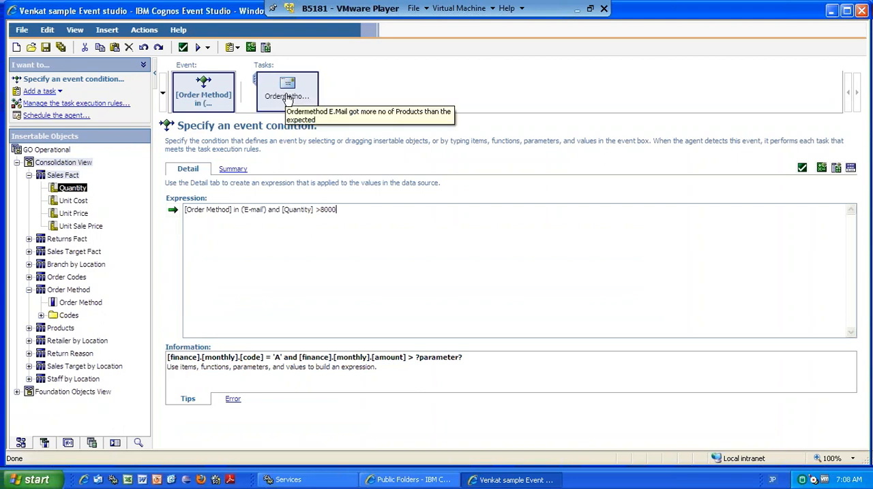
Preview the agent in Cognos Viewer, enlarge the window and examine the event list and the content of the email.
left_click(207, 49)
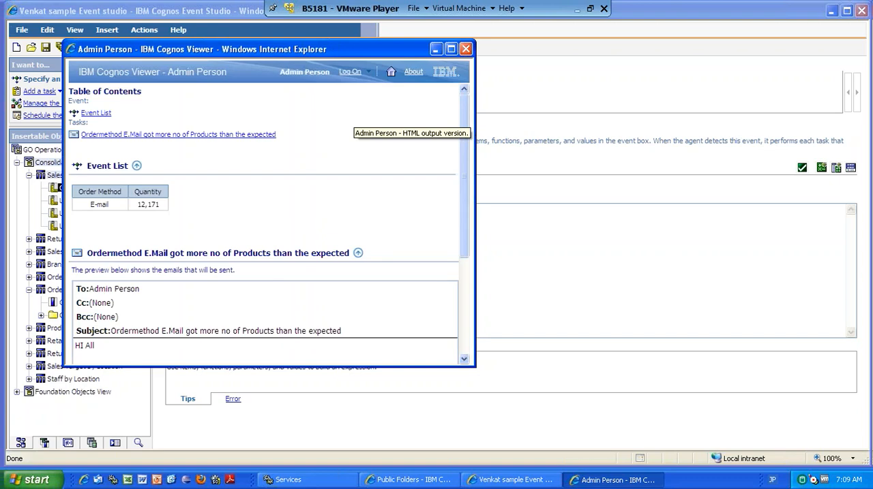
left_click(451, 49)
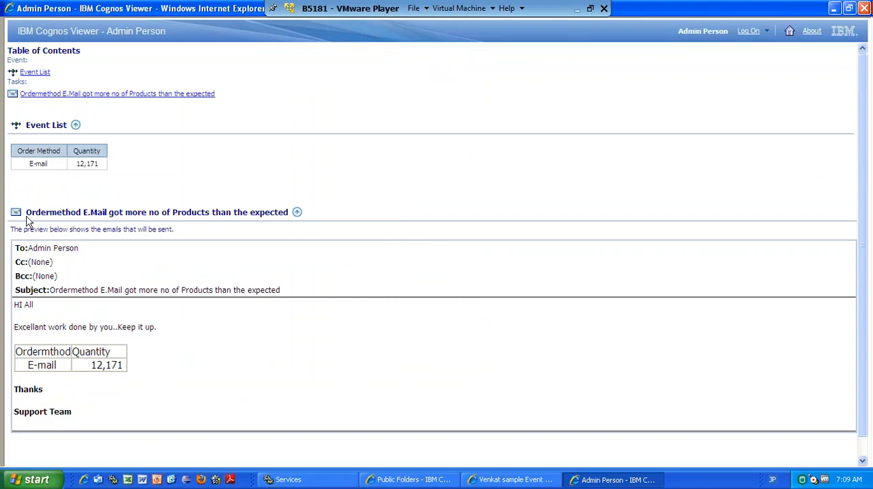
left_click_drag(27, 218, 134, 387)
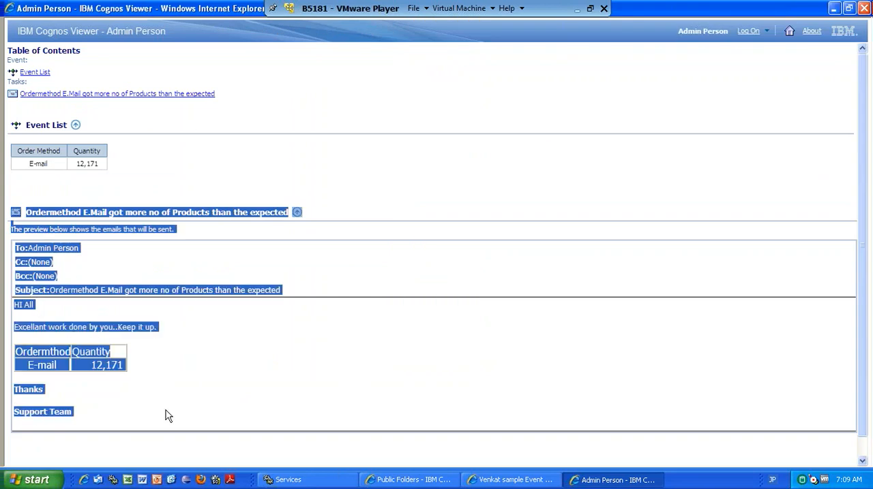
left_click(280, 389)
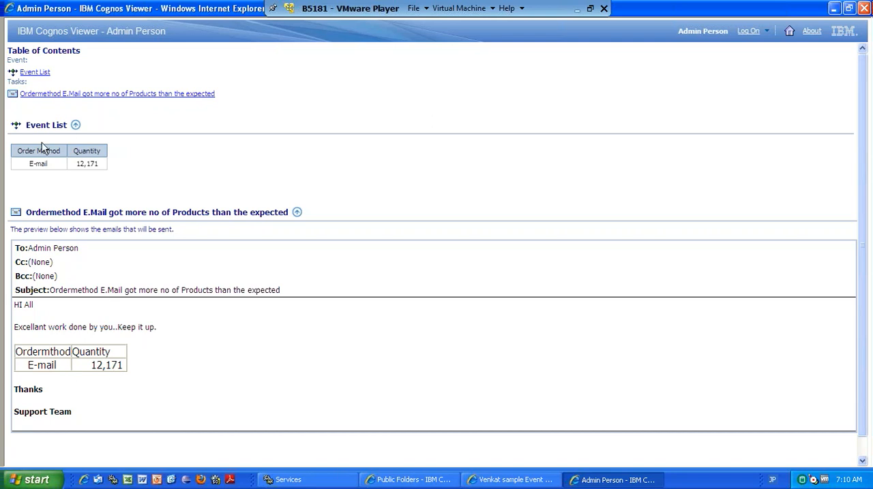
Compare the event condition expression on Order Method and Quantity in Event Studio with the previewed output in Cognos Viewer.
left_click(511, 480)
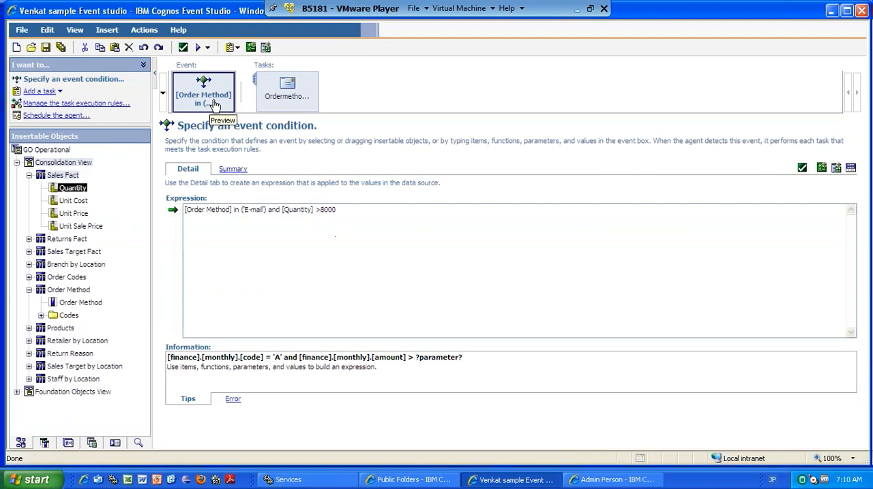
left_click_drag(184, 210, 352, 212)
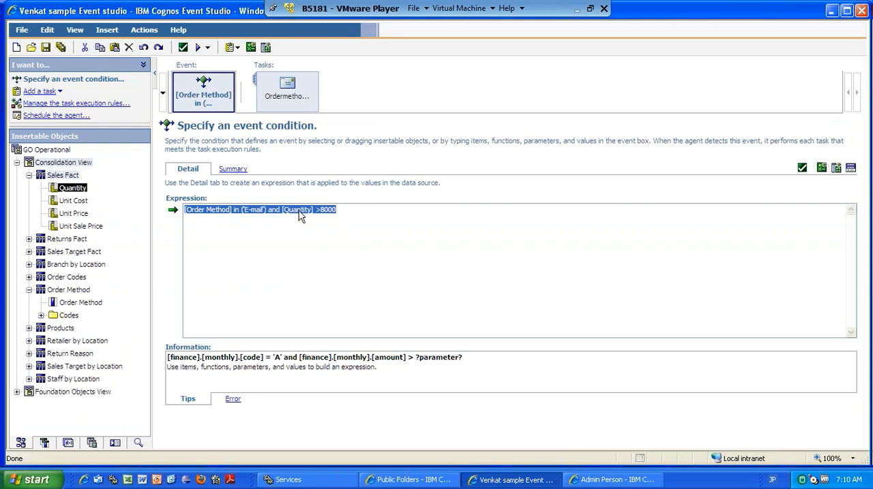
left_click(617, 487)
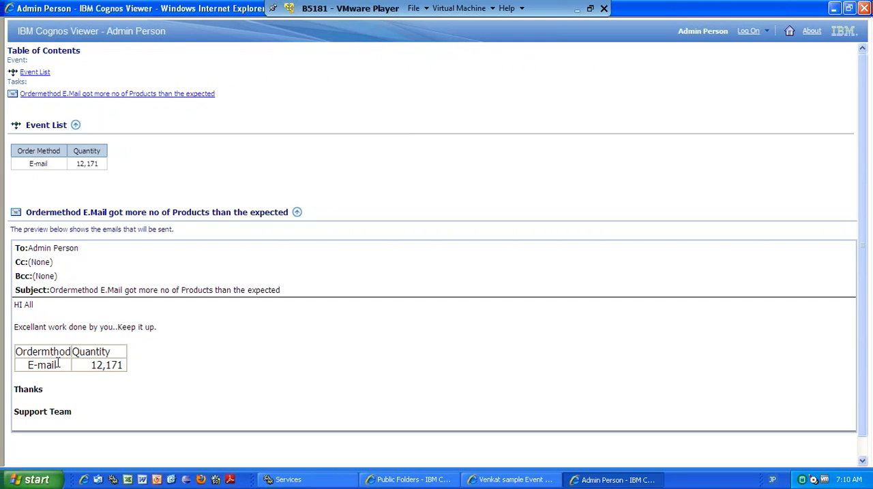
Attach the event list to the email task "Ordermethod E.Mail got more no of Products than the expected" in Event Studio.
left_click(484, 481)
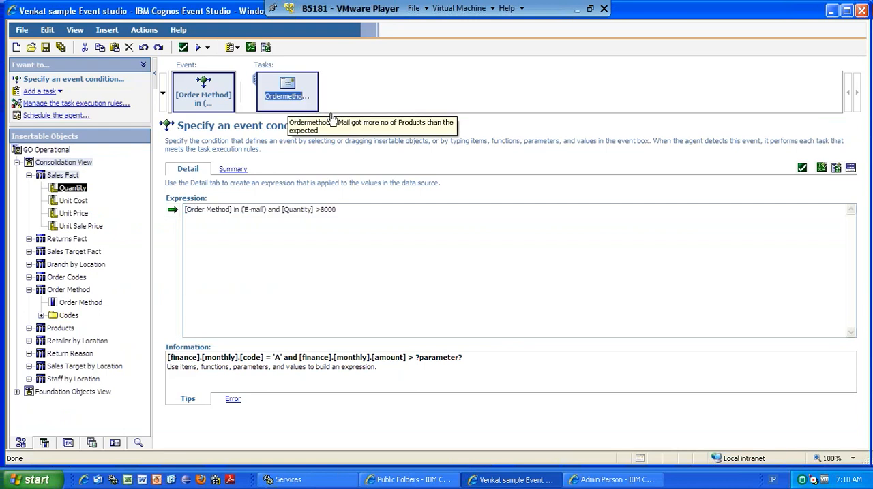
left_click(287, 90)
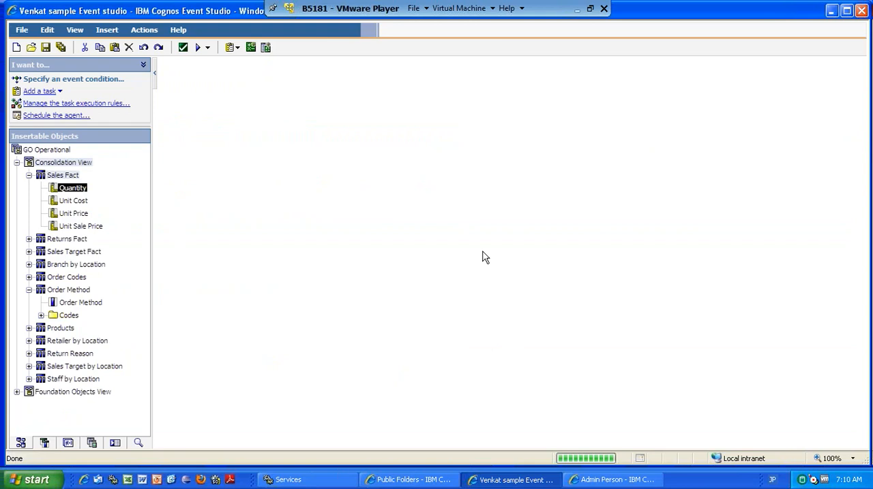
left_click(553, 349)
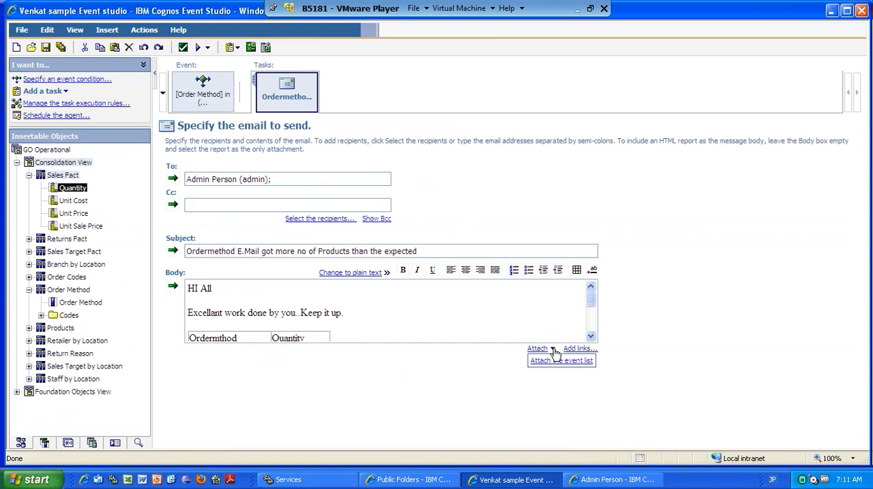
left_click(555, 363)
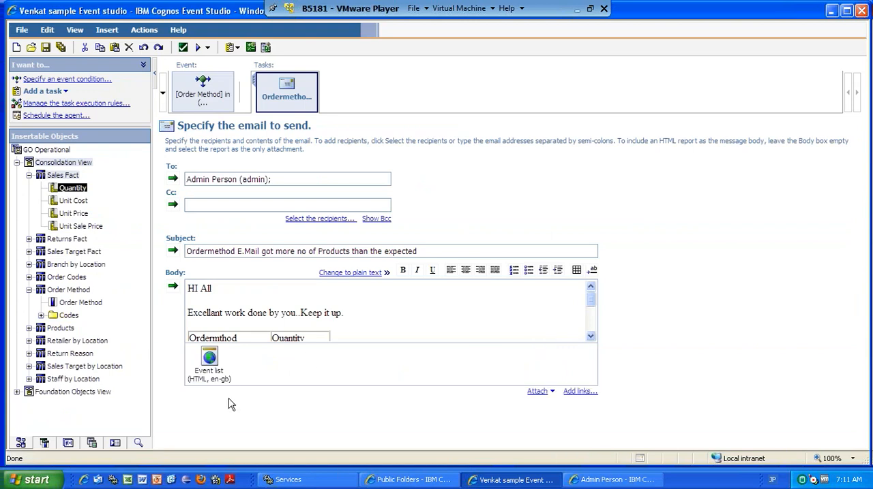
Examine the event list table in the Cognos Viewer preview and return to the email task in Event Studio.
left_click(610, 480)
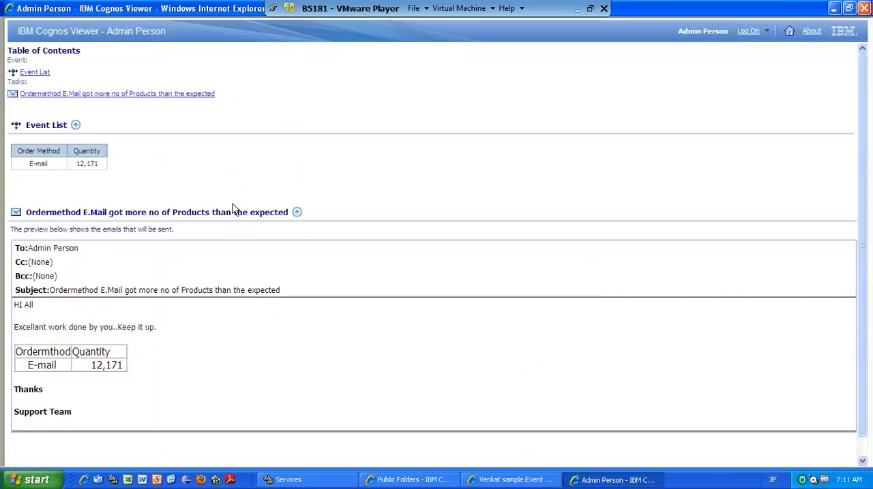
left_click_drag(105, 169, 9, 154)
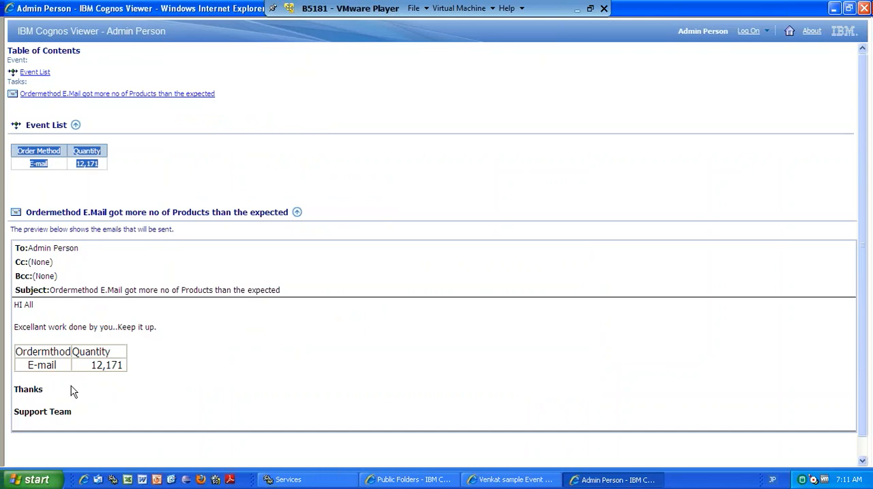
left_click(152, 180)
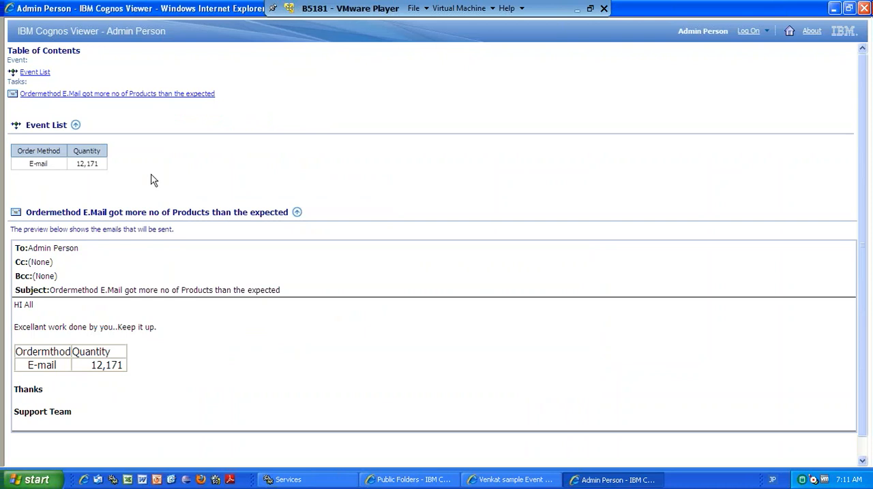
left_click_drag(90, 167, 16, 127)
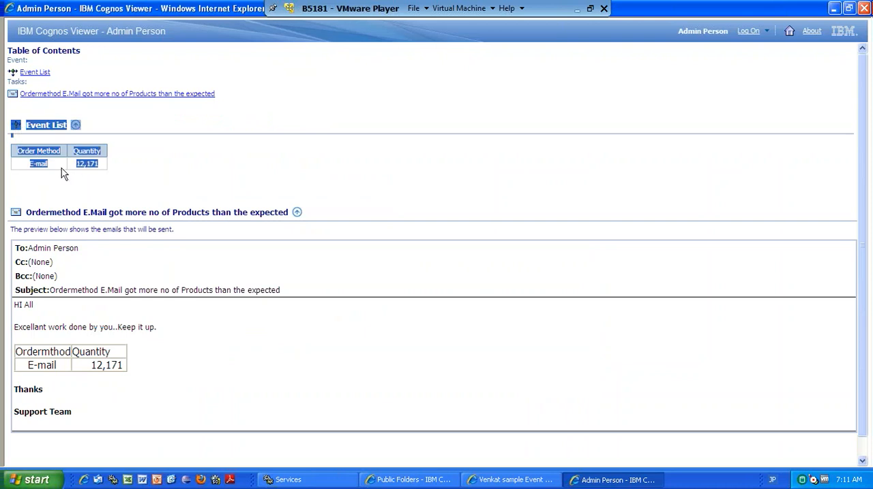
left_click(134, 178)
key("alt+Tab")
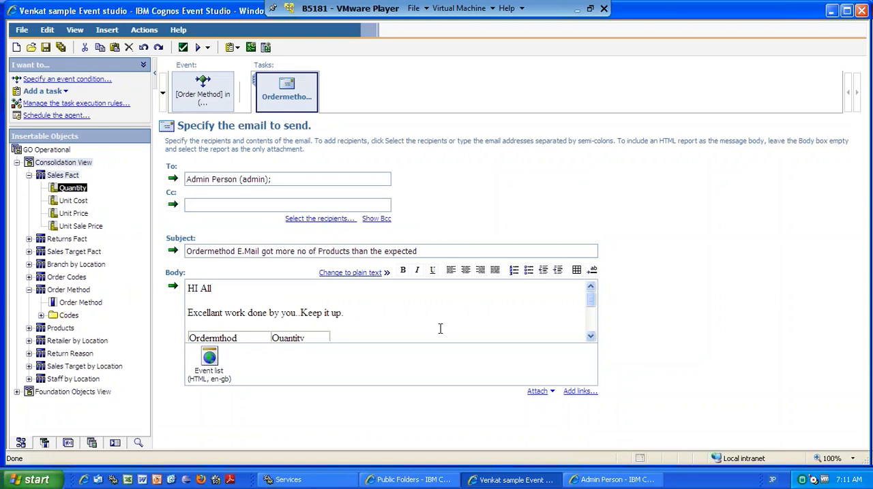
Add a link in the email to the query listed directly below Book Mark in the GO Operational package.
left_click(579, 392)
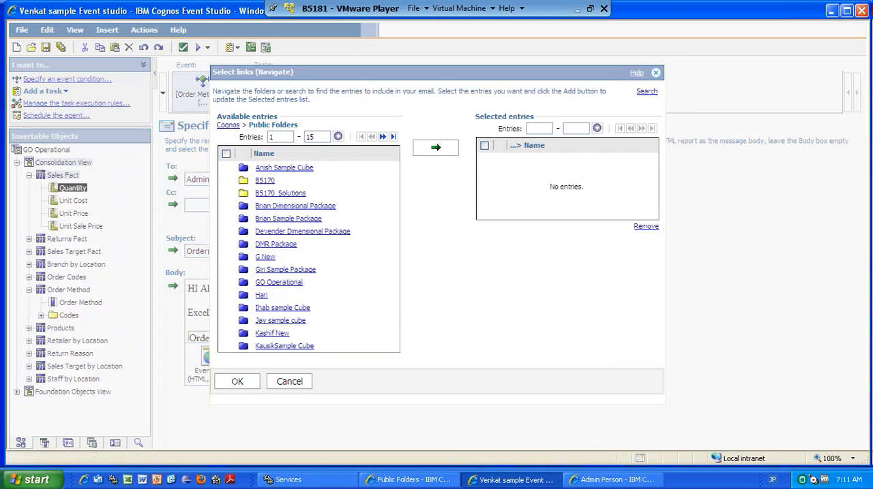
left_click(272, 284)
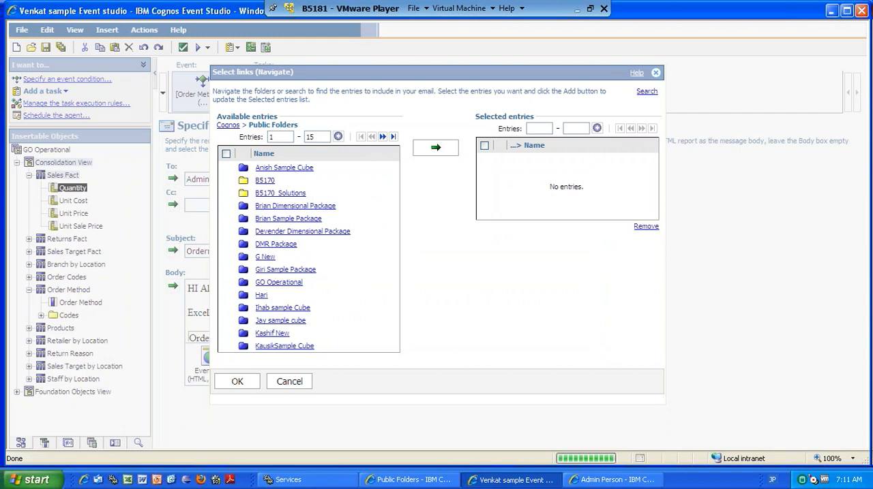
left_click(227, 166)
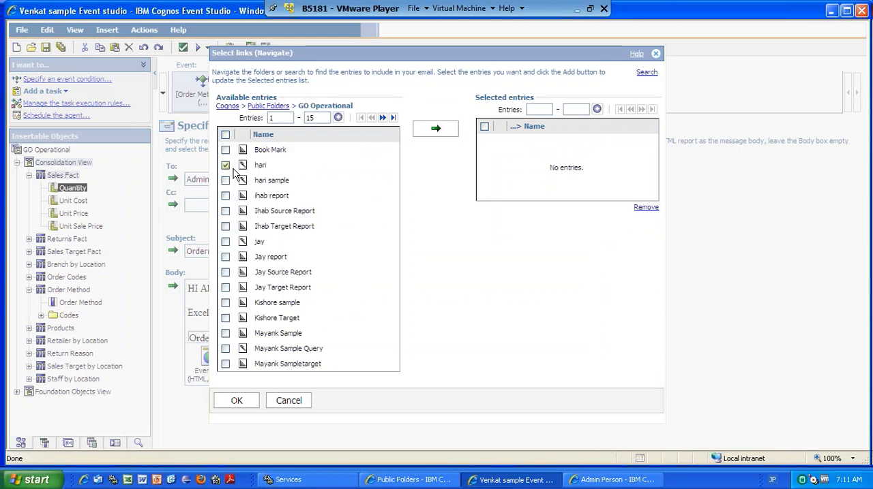
left_click(432, 128)
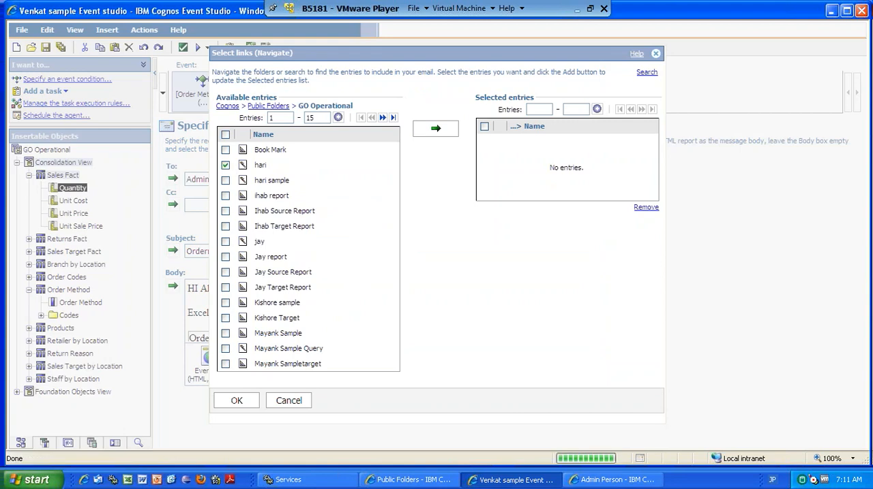
left_click(230, 400)
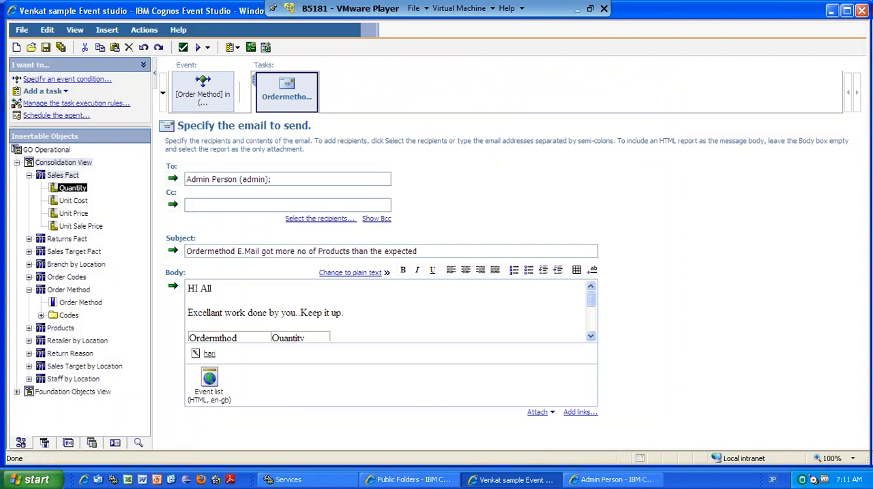
Remove the linked query from the email, keeping the event list attachment.
left_click(209, 355)
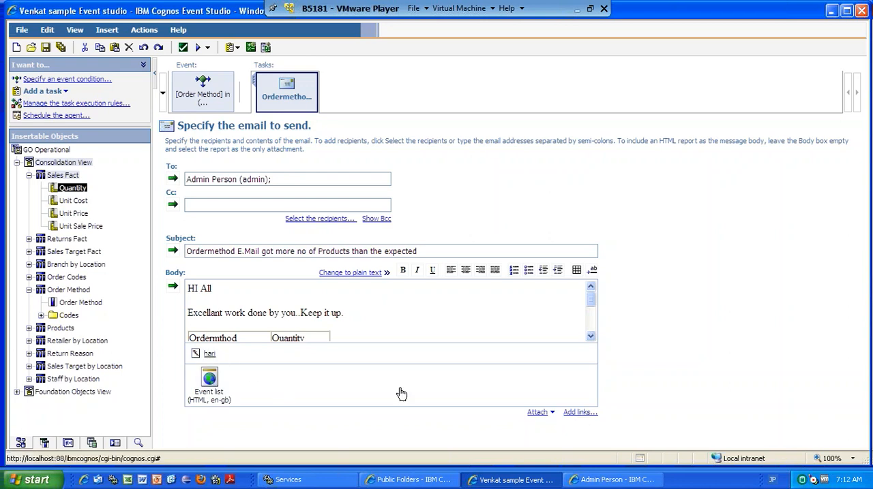
right_click(199, 355)
left_click(350, 382)
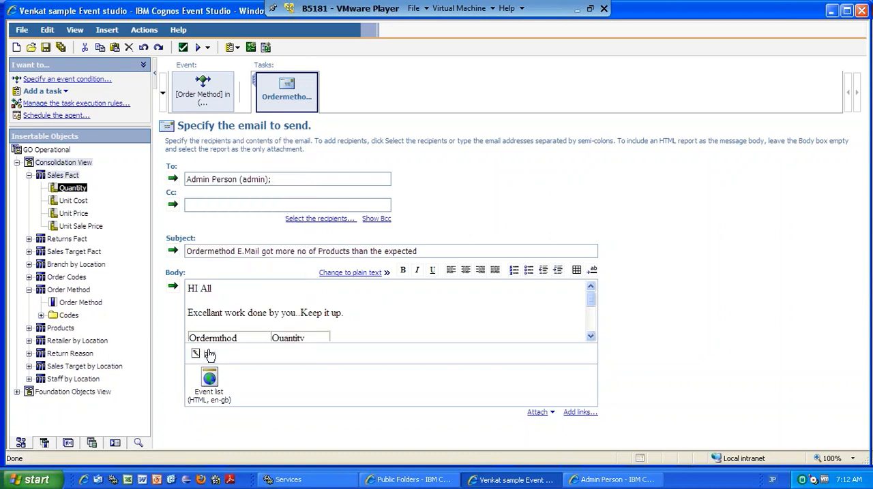
key("Delete")
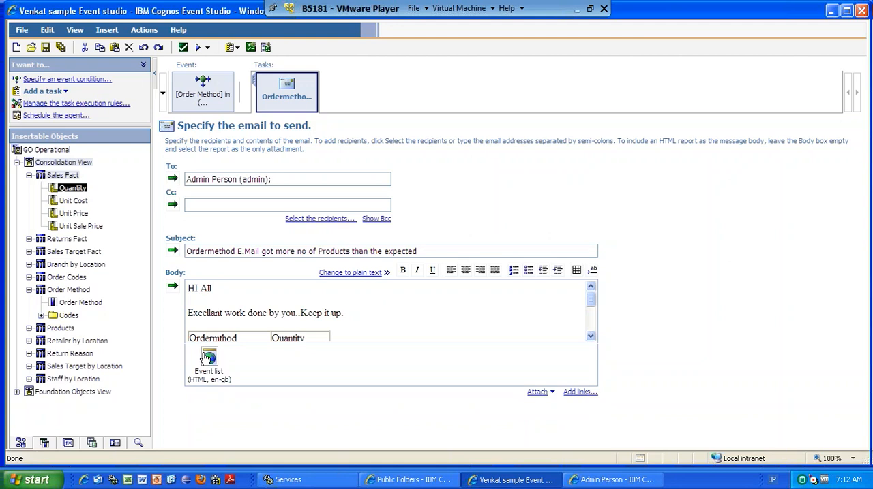
Remove the event list attachment from the email and add a task to the agent that publishes a news item.
key("Delete")
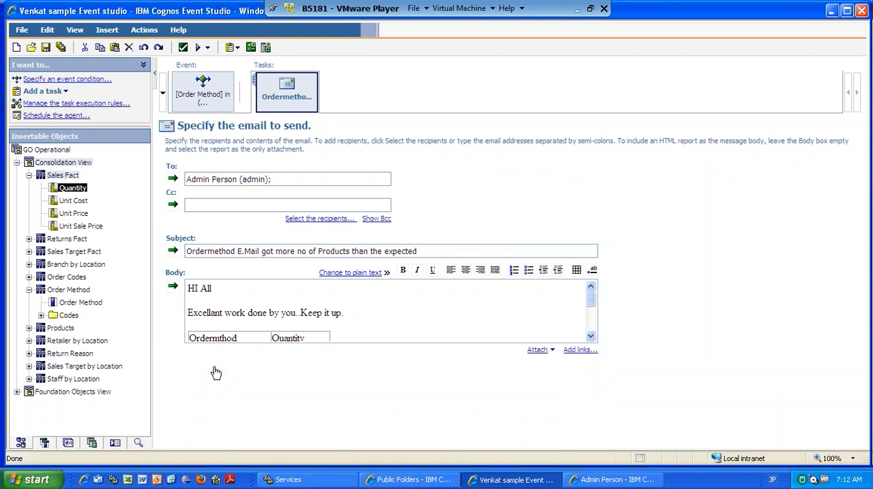
left_click(66, 95)
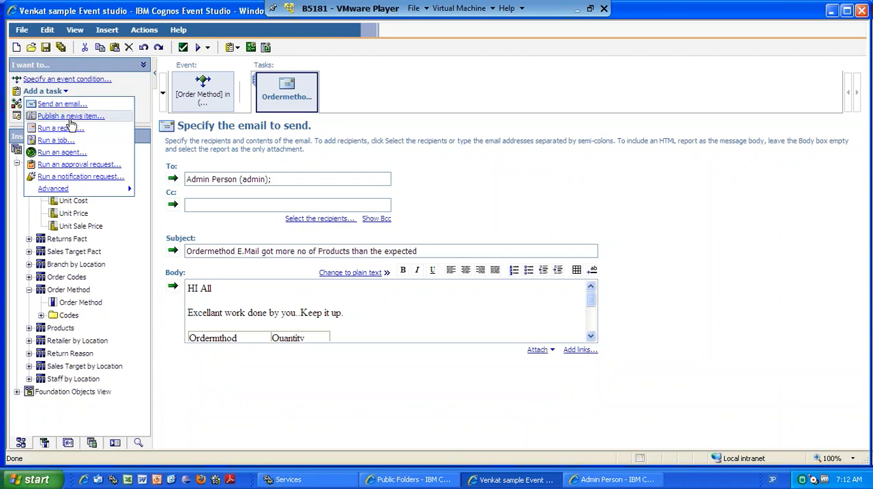
left_click(159, 129)
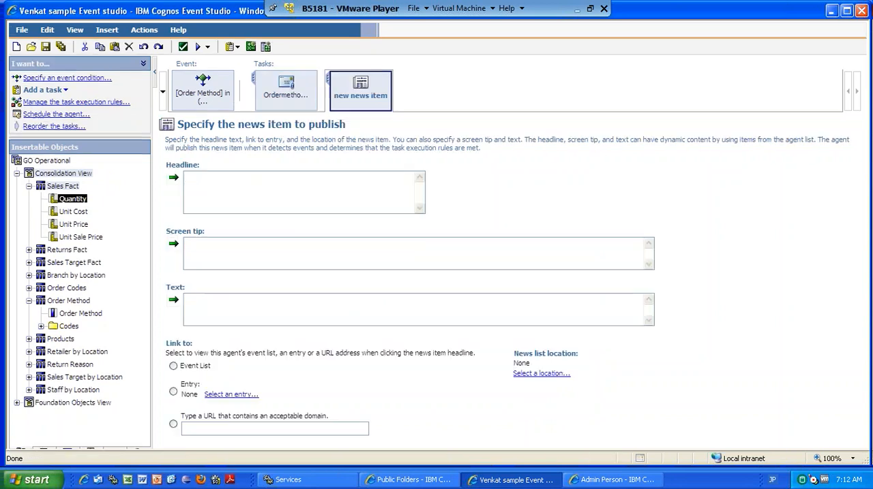
Enter "Extrardinary Sales..More than 8000" as the news item's headline.
left_click(247, 181)
type("Sales reched")
key("BackSpace")
key("BackSpace")
key("BackSpace")
key("BackSpace")
key("BackSpace")
key("BackSpace")
key("BackSpace")
key("BackSpace")
key("BackSpace")
key("BackSpace")
key("BackSpace")
key("BackSpace")
key("BackSpace")
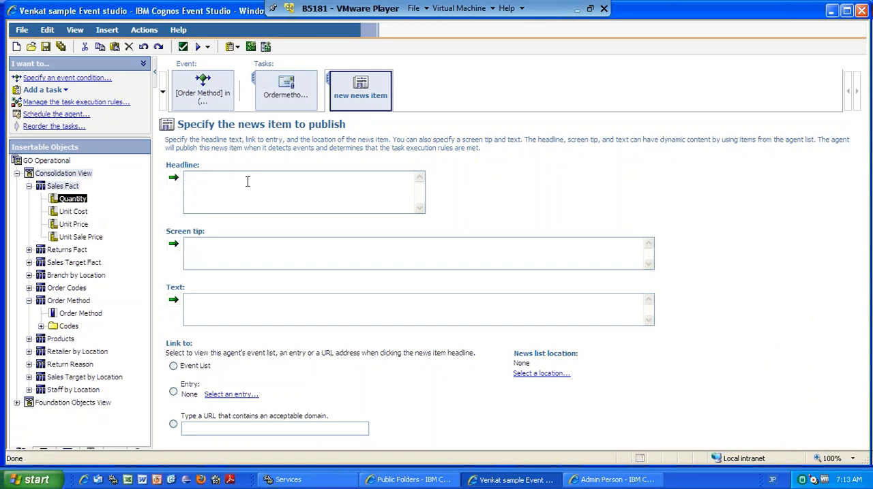
type("Extrardinary Sales..More than 80000")
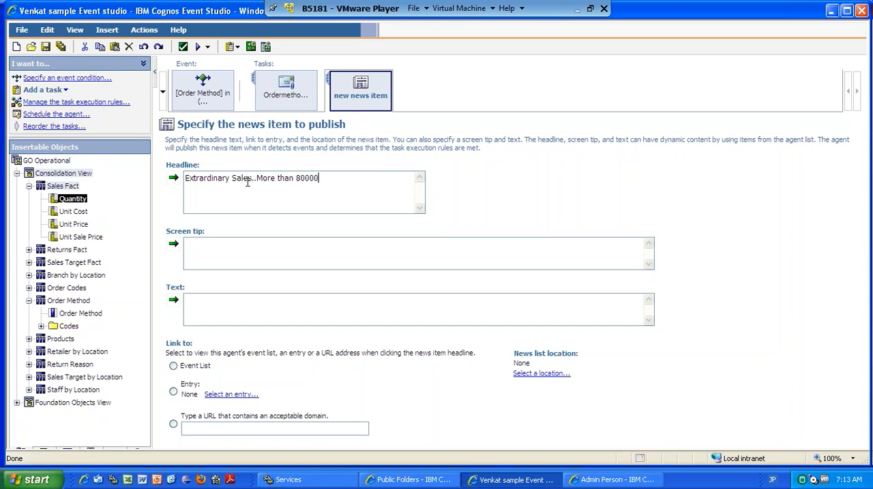
Fill in the news item's text with "HI All", a blank line and "Today we have reached more than 8000..Congratulation!!!".
left_click(221, 254)
left_click(219, 303)
type("HI AL")
key("BackSpace")
type("l")
key("Return")
key("Return")
key("BackSpace")
key("BackSpace")
type("l")
key("Return")
key("Return")
type("To")
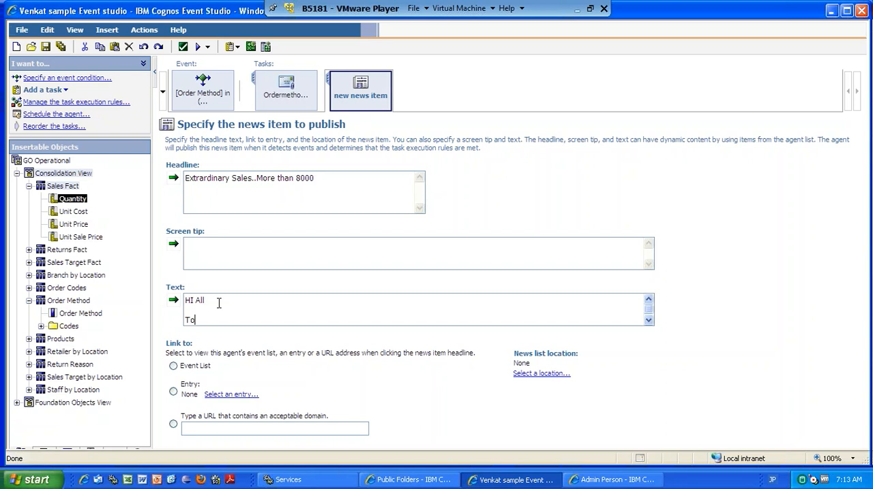
type("day we have reached mor")
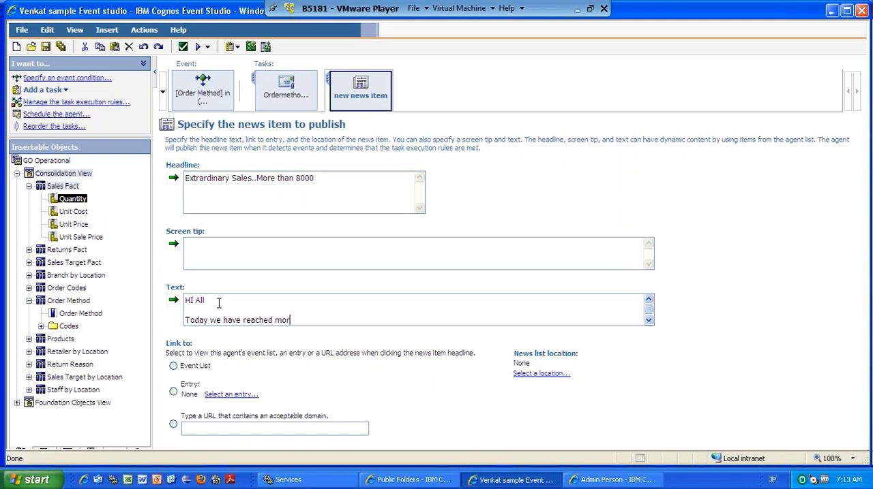
type("e than 8000..Congratu")
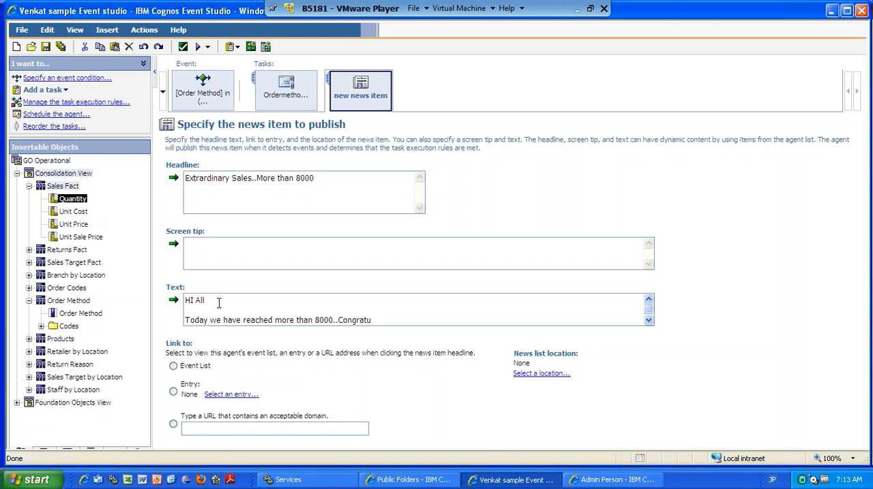
key("BackSpace")
type("ulation!!!")
Set the news list location to the News Item folder in Public Folders.
left_click(65, 90)
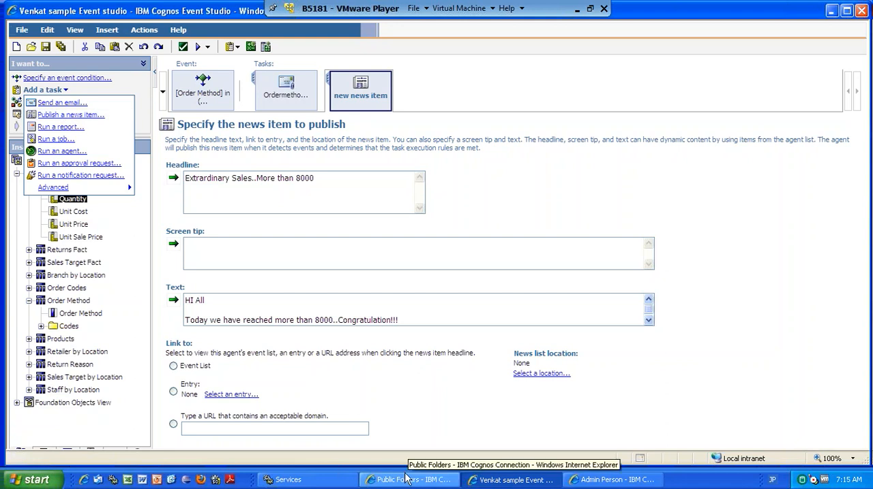
left_click(570, 375)
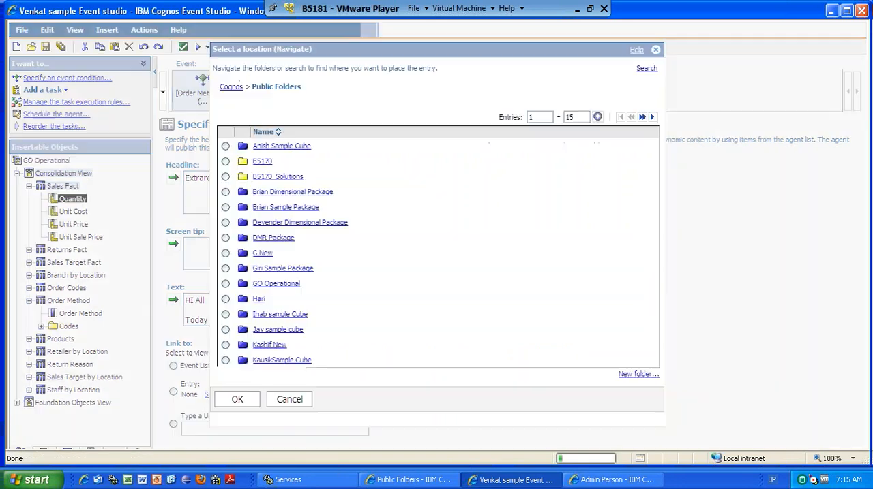
left_click(642, 117)
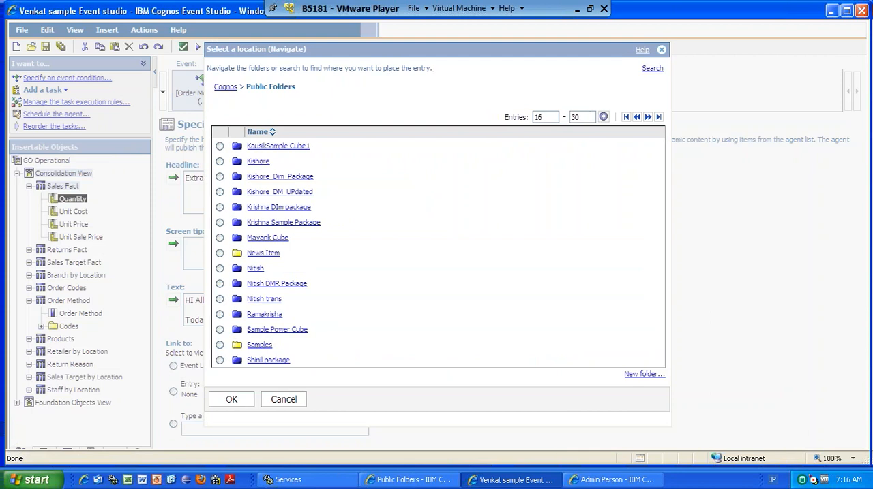
left_click(220, 254)
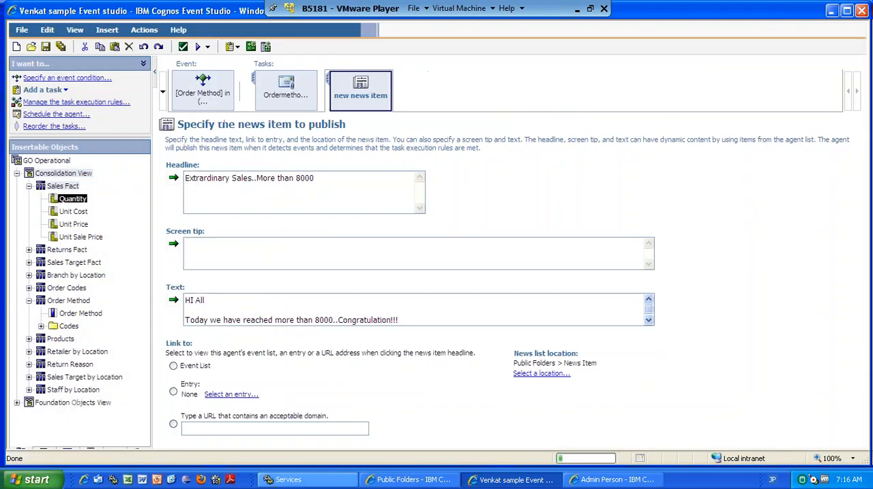
Switch to Cognos Connection and create a folder named harinewsitem in Public Folders.
left_click(377, 485)
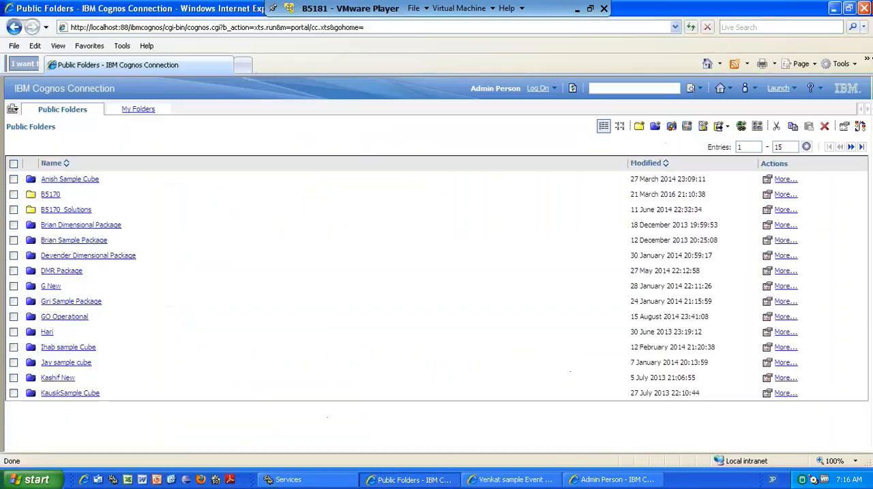
left_click(638, 127)
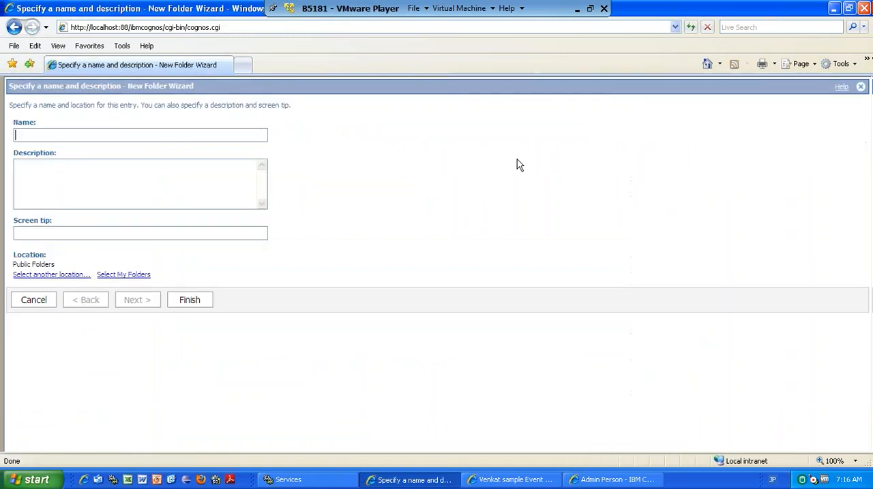
type("hari3")
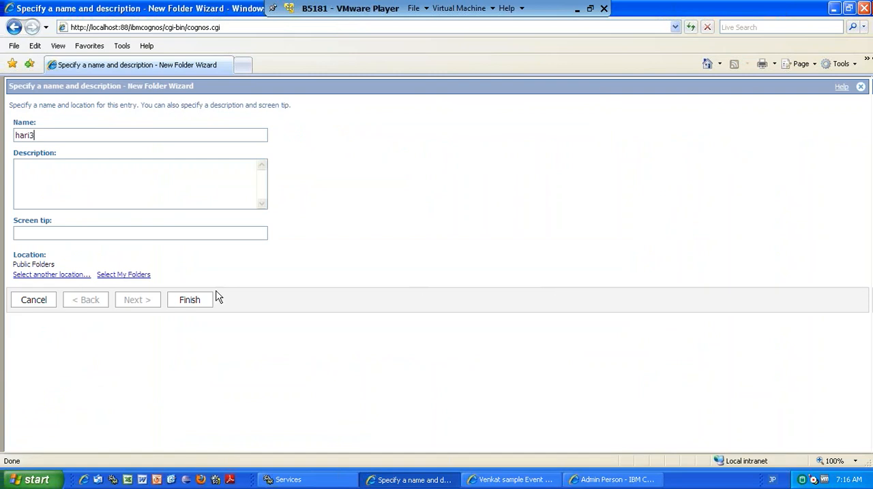
key("BackSpace")
type("newsitem")
key("Return")
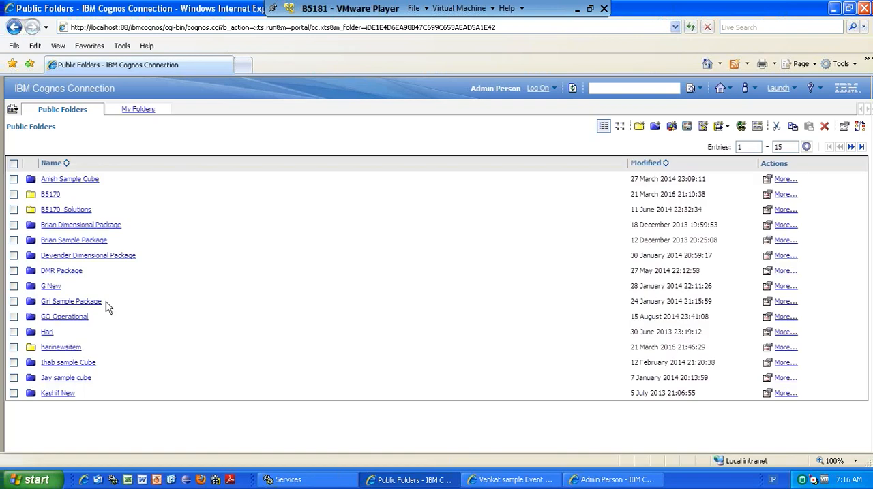
left_click(57, 349)
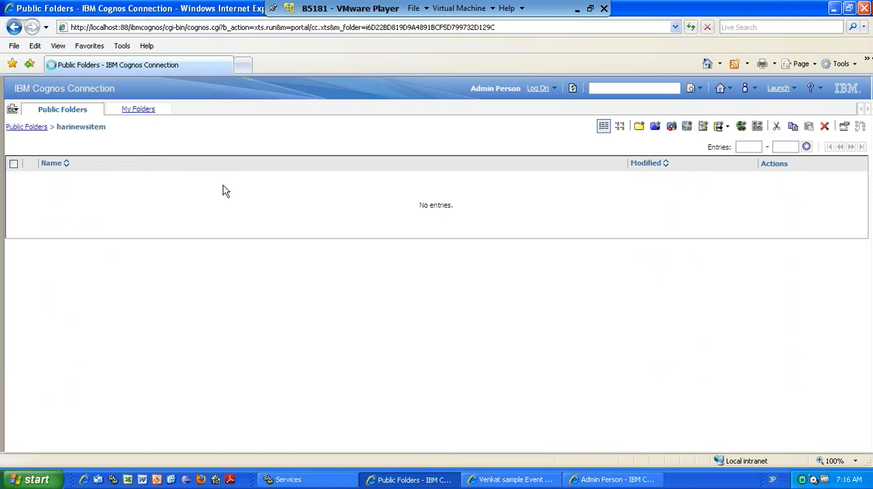
Return to Event Studio and link the news item to the query listed directly below Book Mark in GO Operational.
left_click(602, 482)
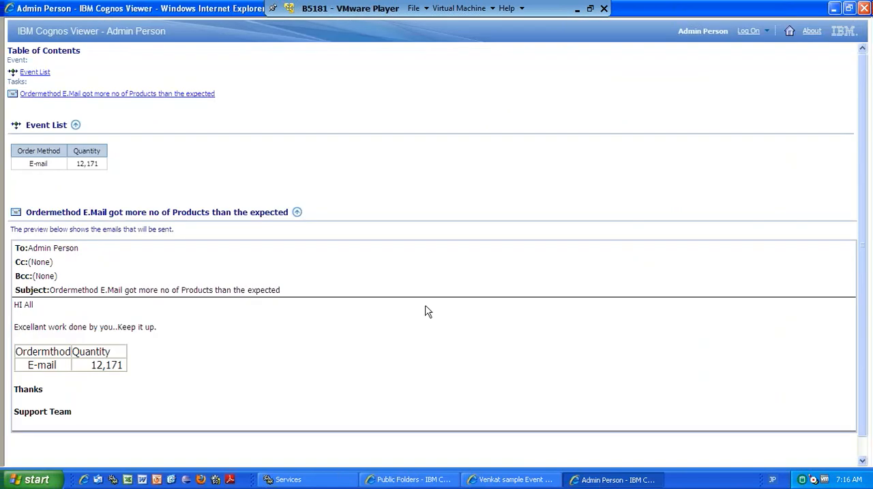
left_click(506, 483)
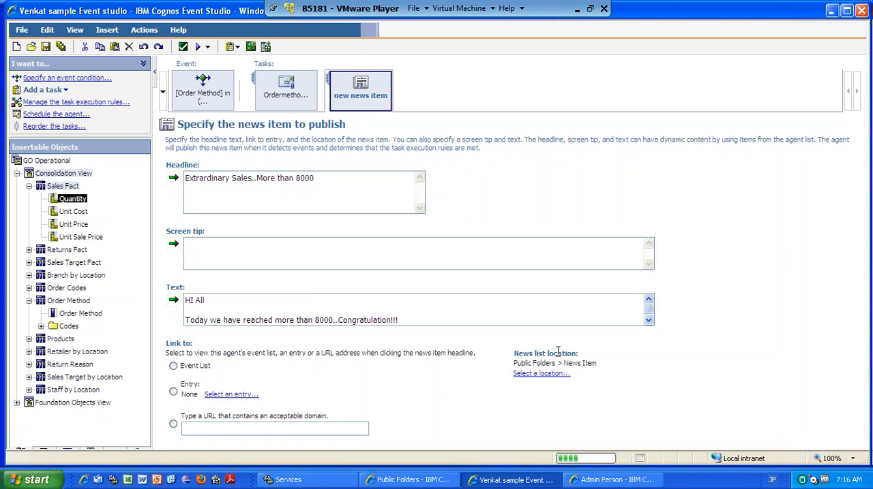
left_click(173, 369)
left_click(174, 393)
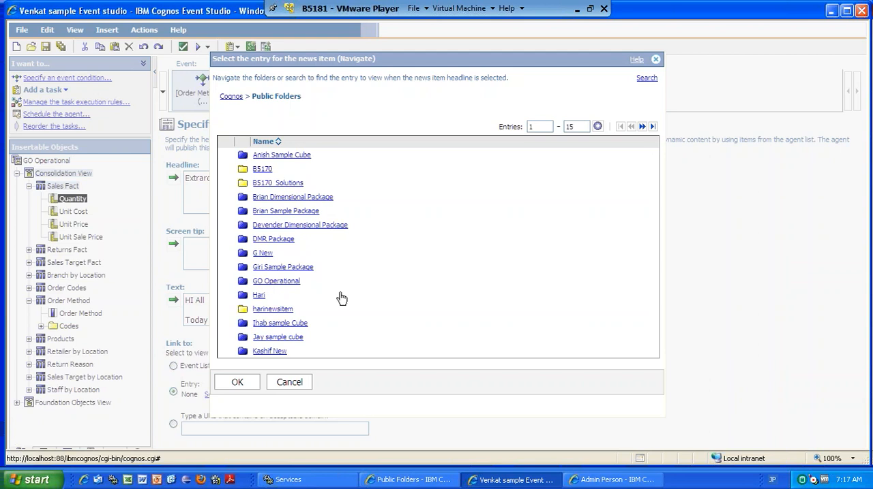
left_click(641, 126)
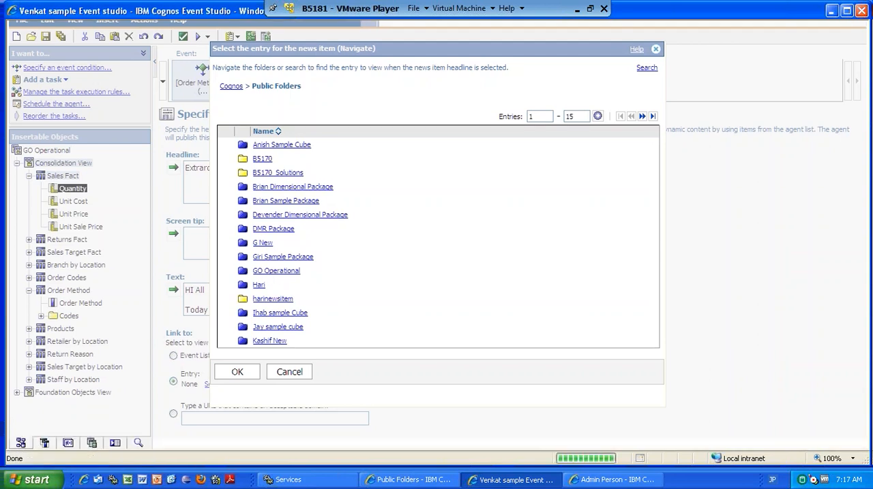
left_click(225, 150)
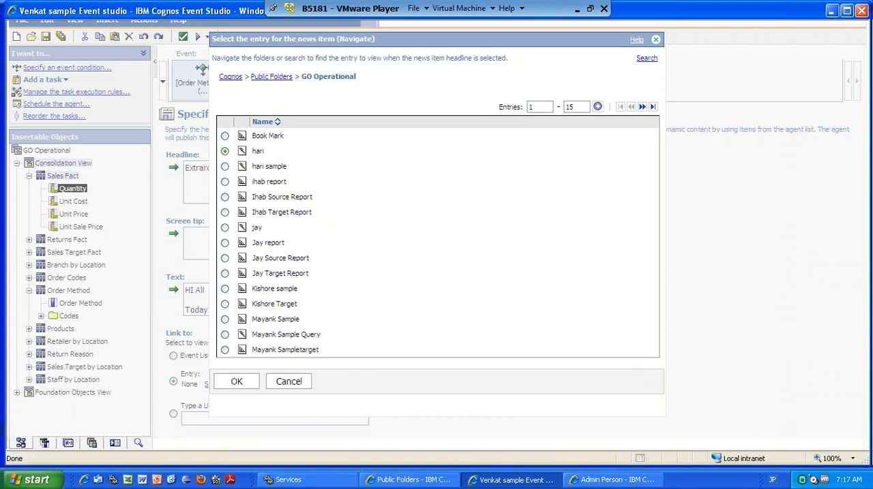
left_click(240, 385)
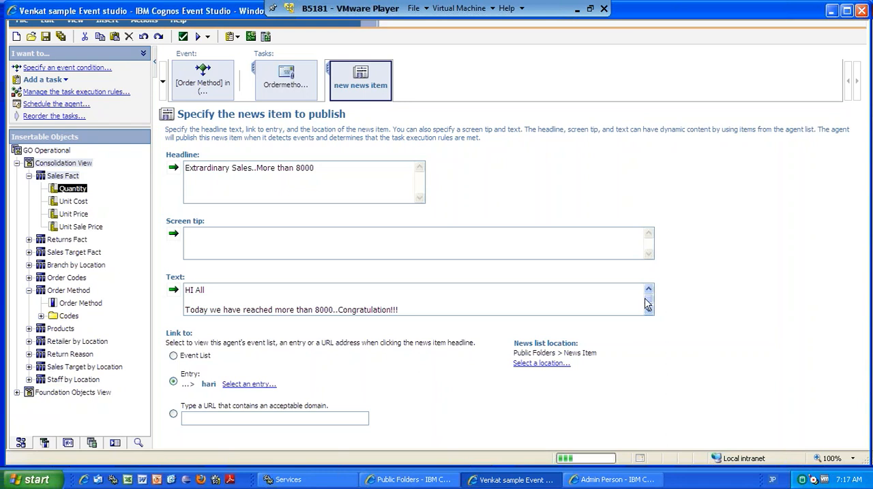
Preview all of the agent's tasks and view the news item preview below the email.
left_click(207, 39)
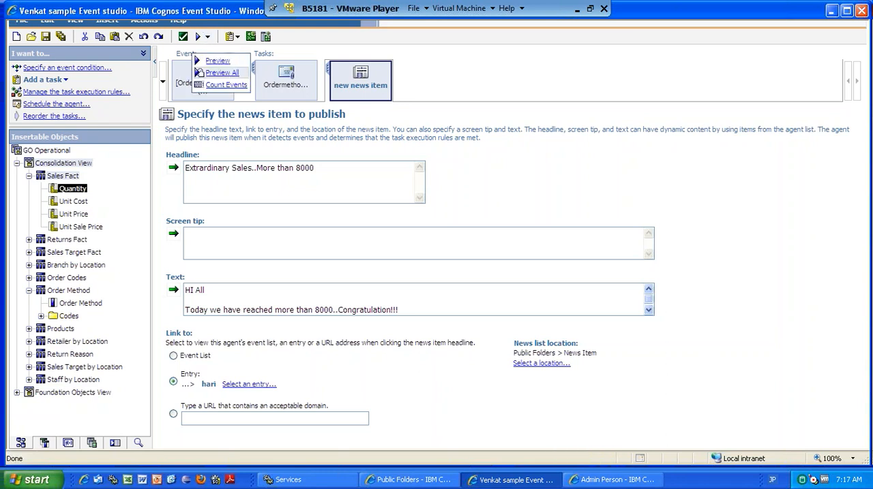
left_click(224, 73)
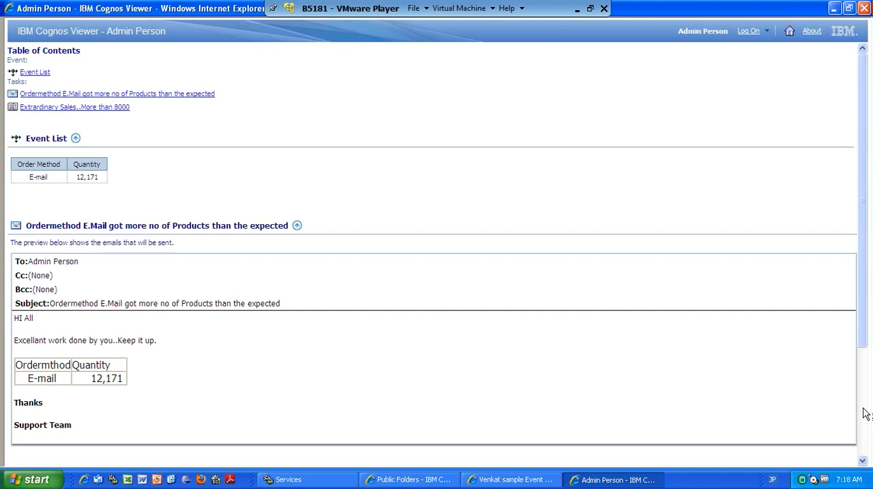
scroll(865, 414, "down", 3)
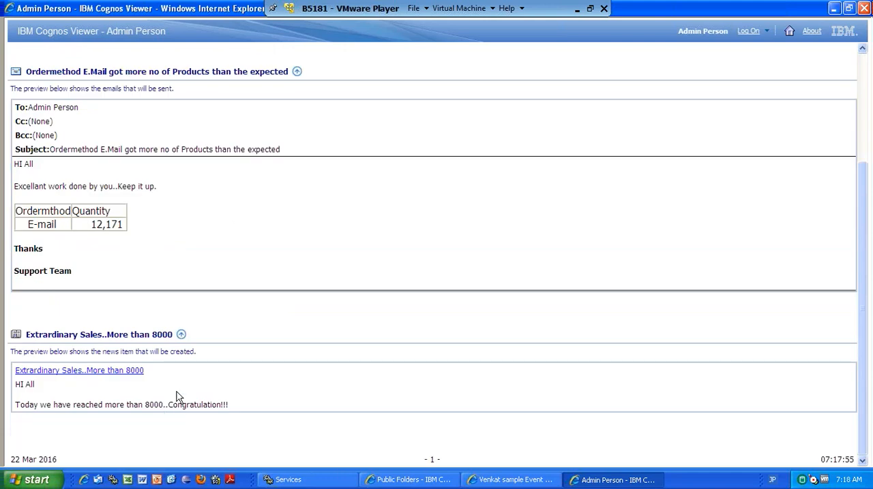
Switch to Cognos Connection and inspect the contents of the News Item folder in Public Folders.
left_click(428, 480)
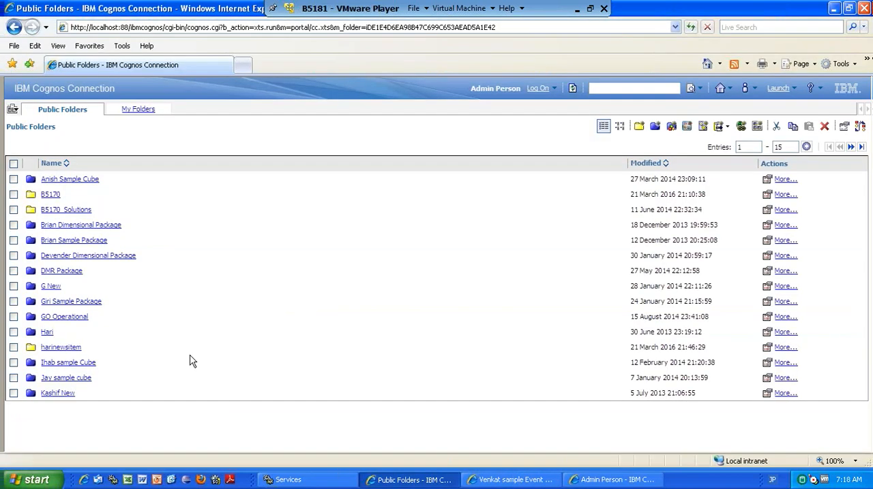
left_click(850, 148)
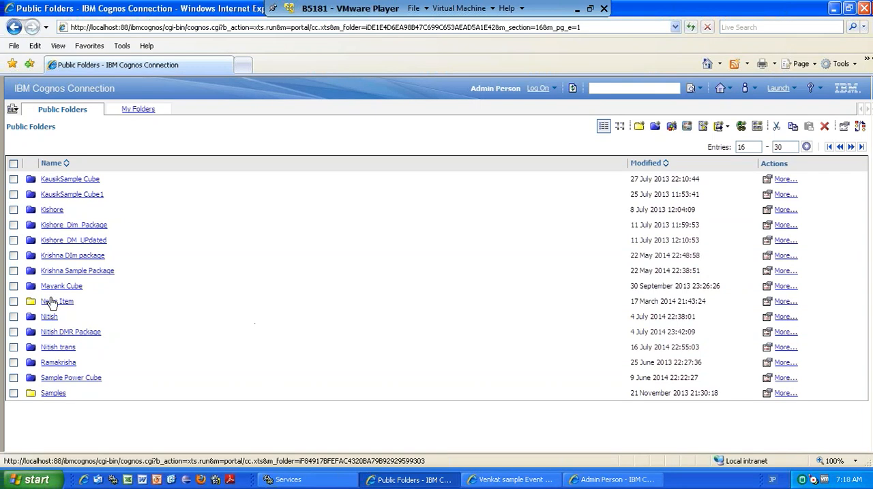
left_click(51, 303)
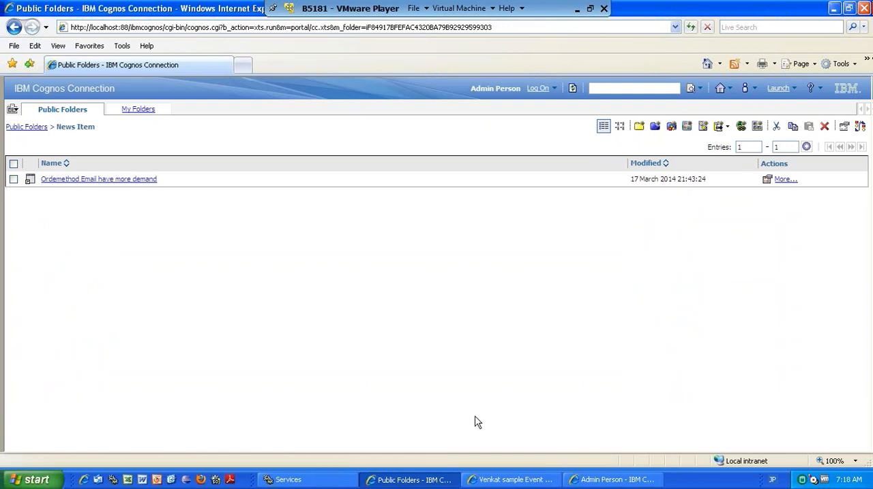
Switch to Event Studio and open the Ordermethod email task for editing.
left_click(511, 480)
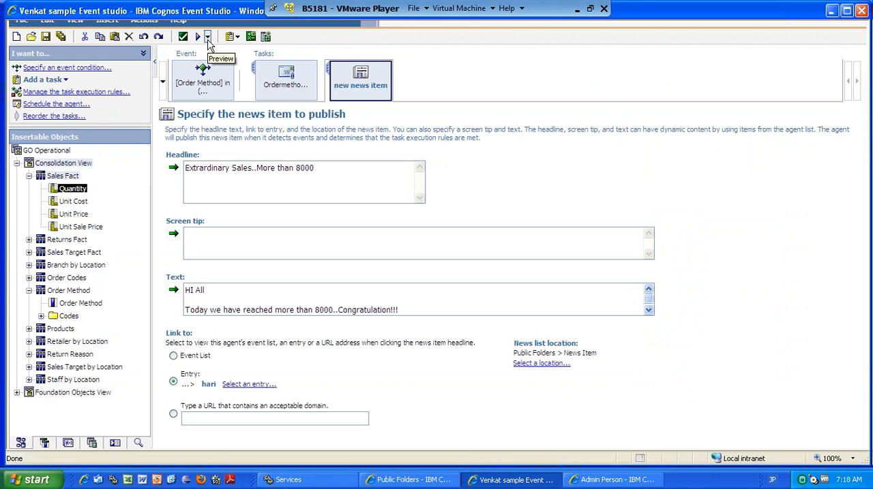
left_click(208, 38)
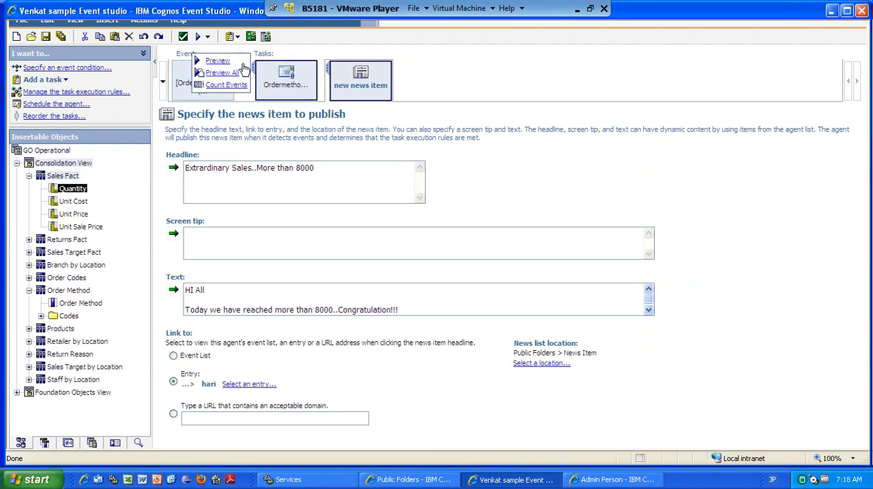
left_click(405, 83)
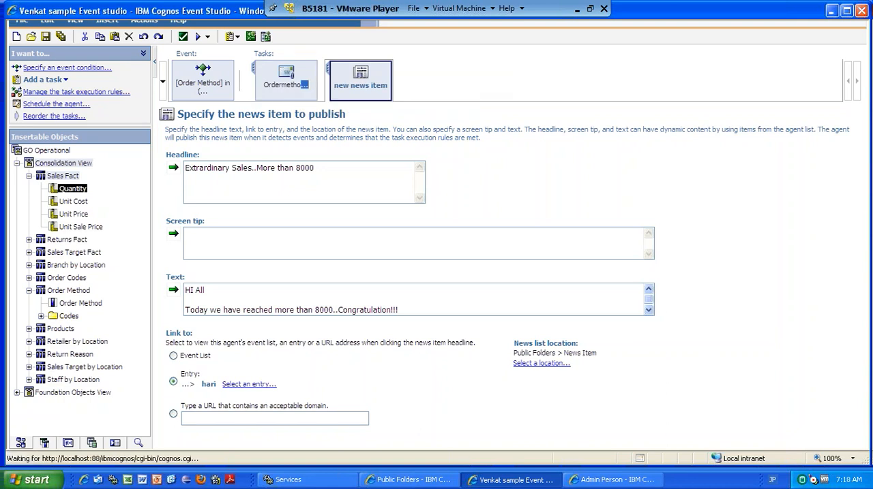
left_click(300, 82)
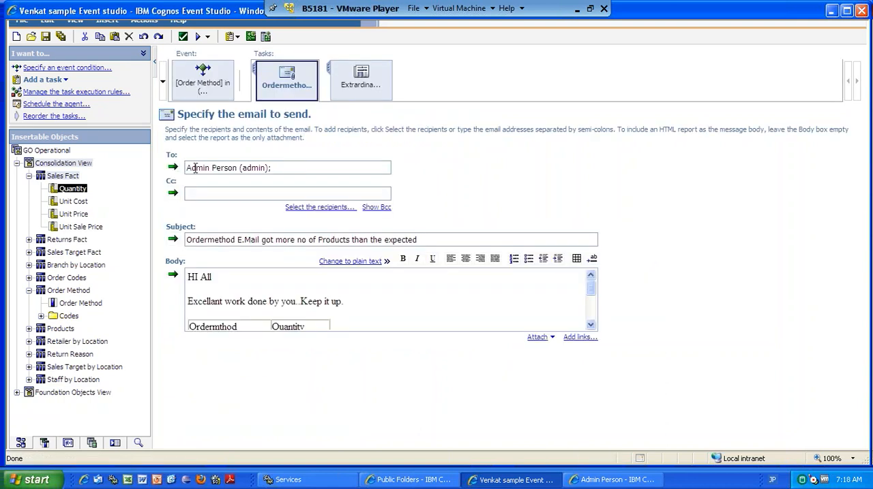
Replace the email task's recipient with the contact's e-mail address, switching the input language to English (United States) for the @ sign.
triple_click(195, 169)
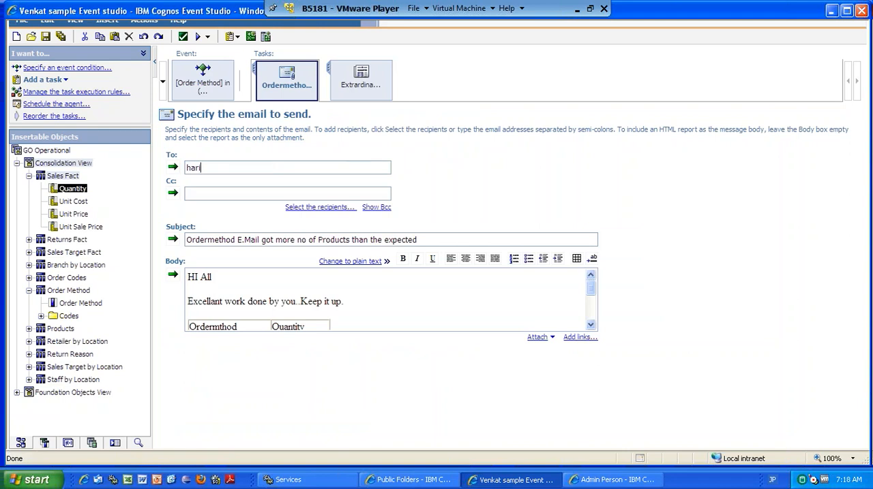
left_click(203, 167)
key("BackSpace")
left_click(776, 481)
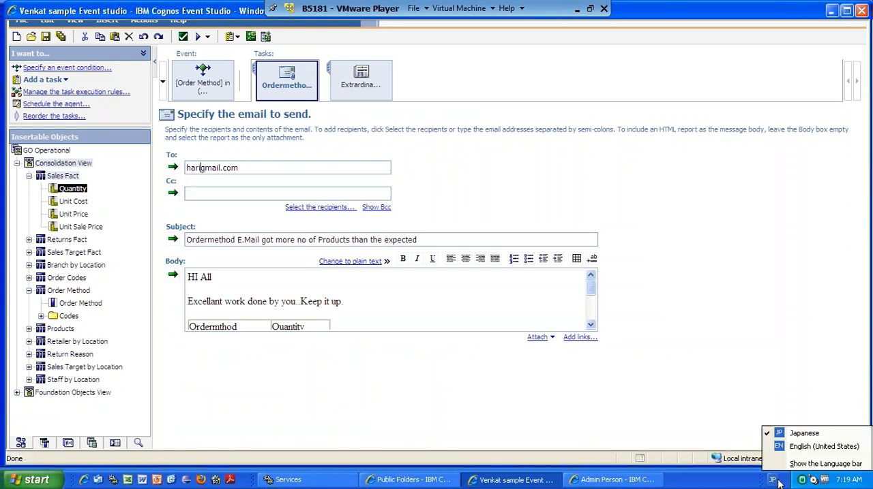
left_click(791, 450)
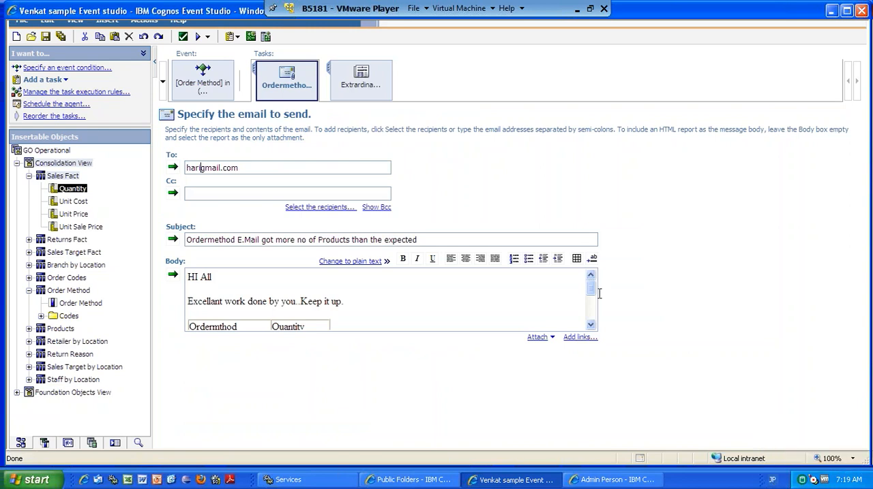
type("@")
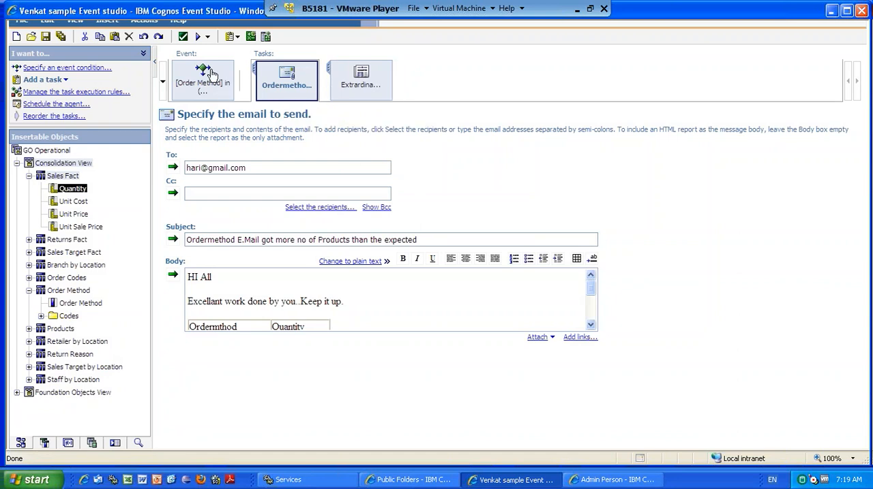
Schedule the agent to run by day, every 1 day, starting at 12:00 AM with no end date.
left_click(54, 104)
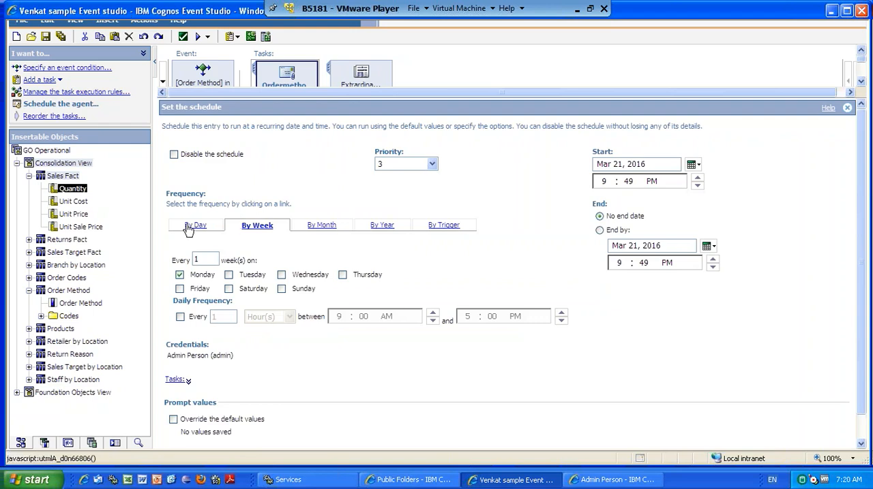
left_click(188, 227)
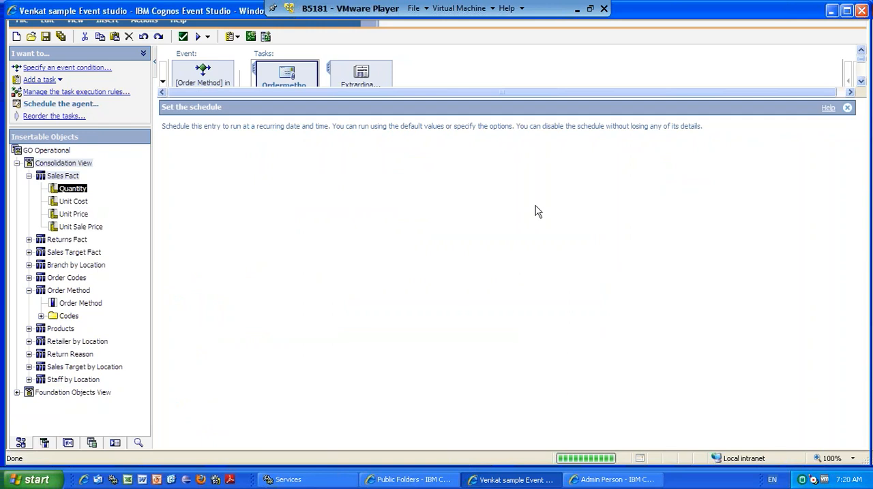
double_click(600, 169)
type("12")
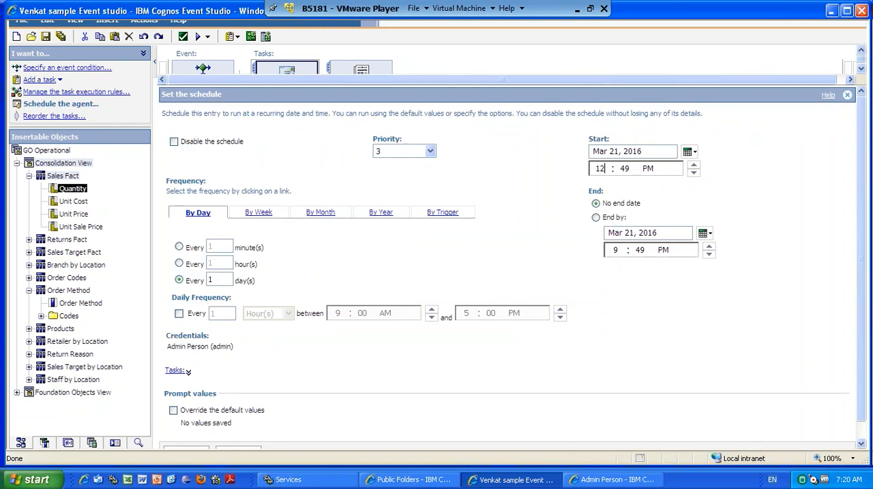
double_click(624, 169)
type("00a")
left_click(863, 435)
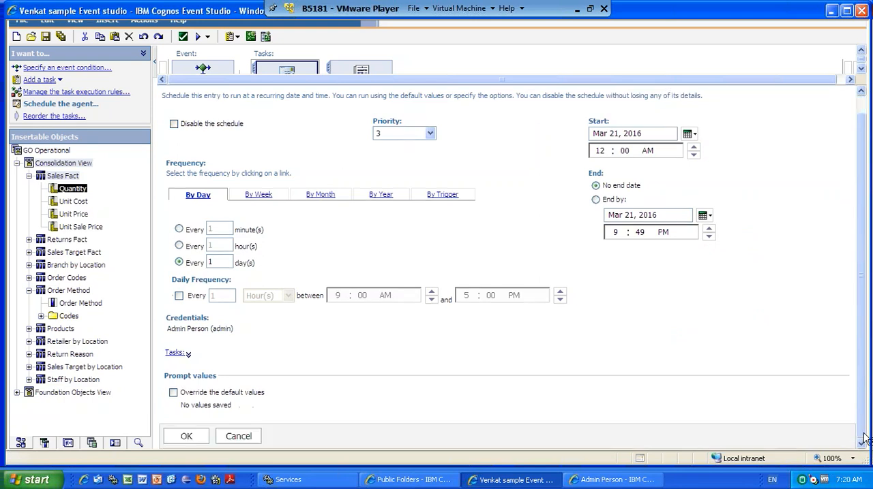
left_click(176, 438)
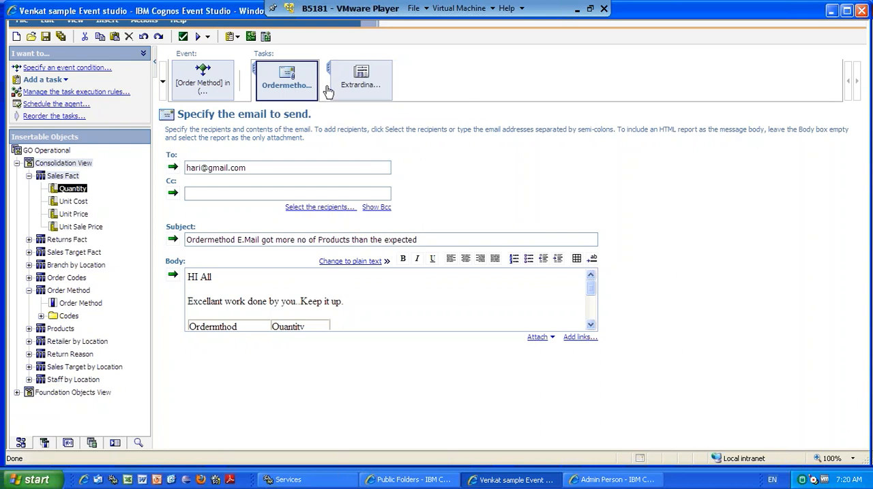
Reorder the tasks so the Extrardinary Sales news item comes before the Ordermethod email, keeping them submitted all at once.
left_click(53, 117)
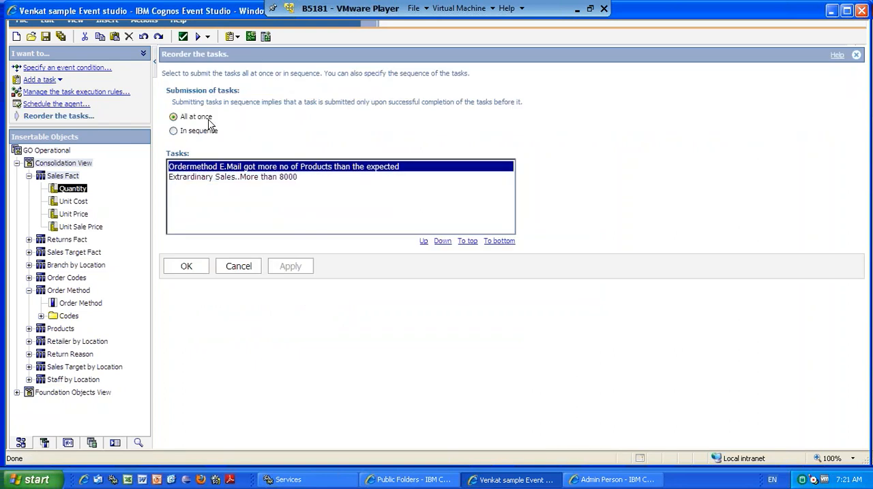
left_click(174, 131)
left_click(174, 117)
left_click(242, 179)
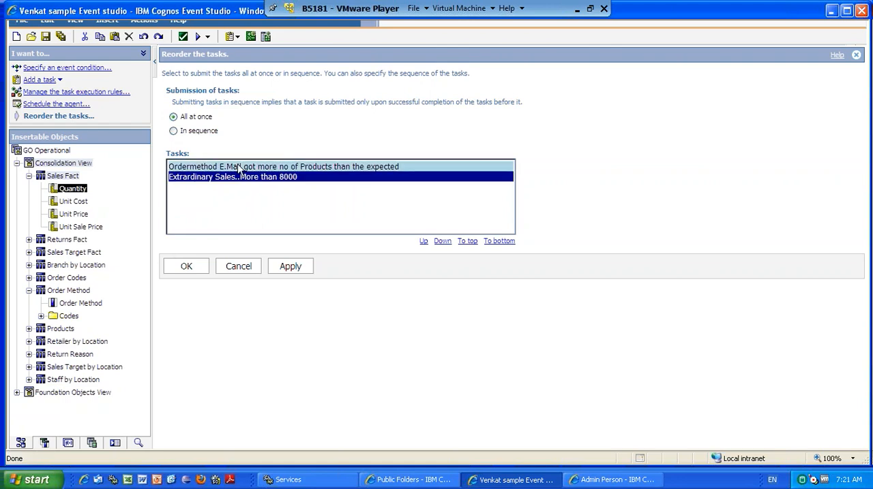
left_click(423, 242)
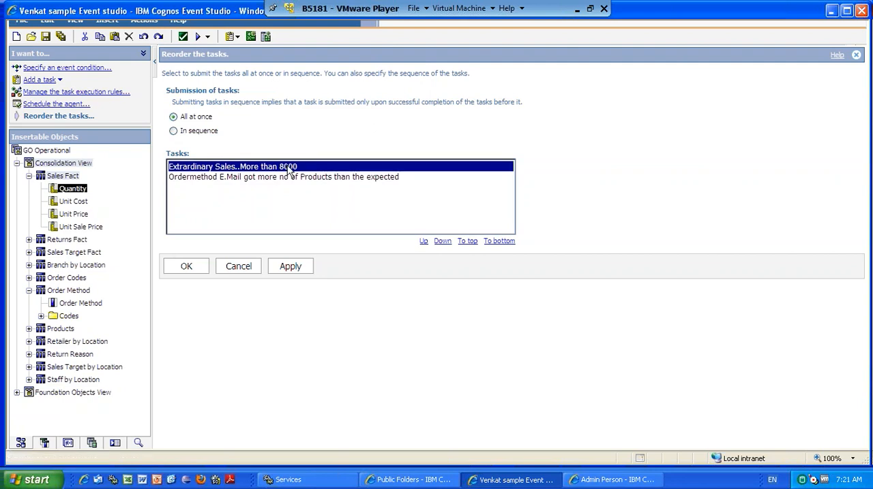
left_click(184, 267)
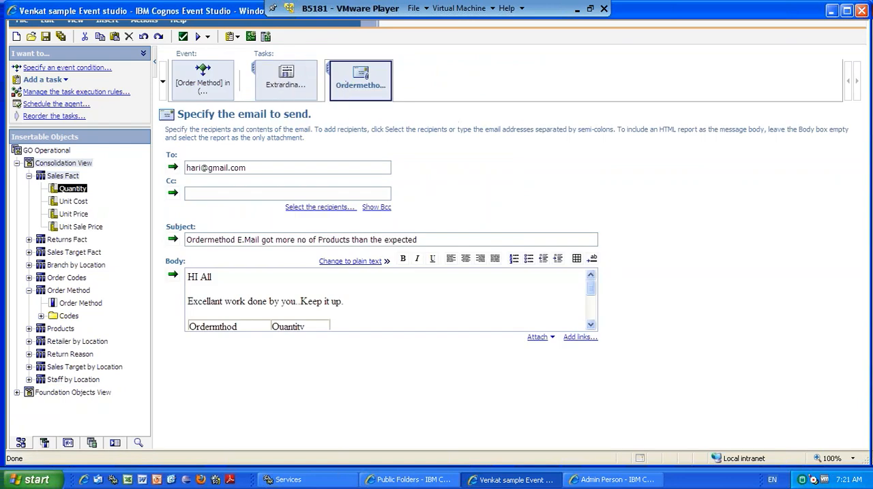
left_click(64, 117)
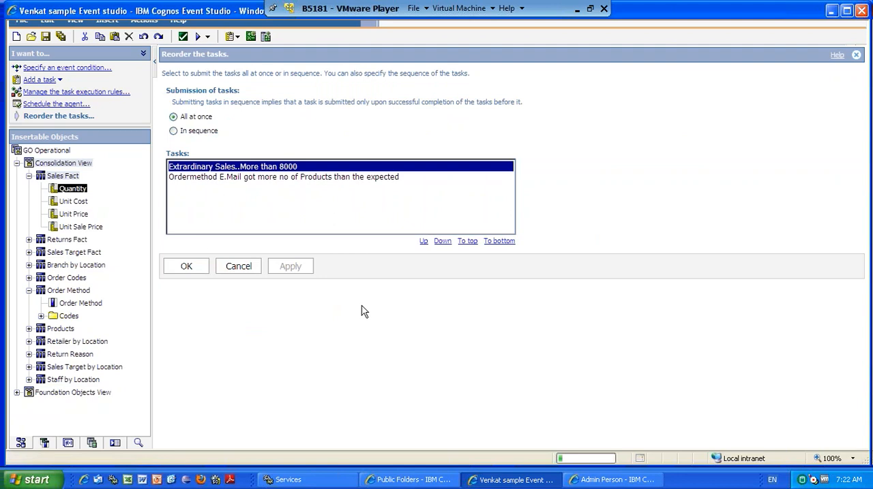
left_click(184, 267)
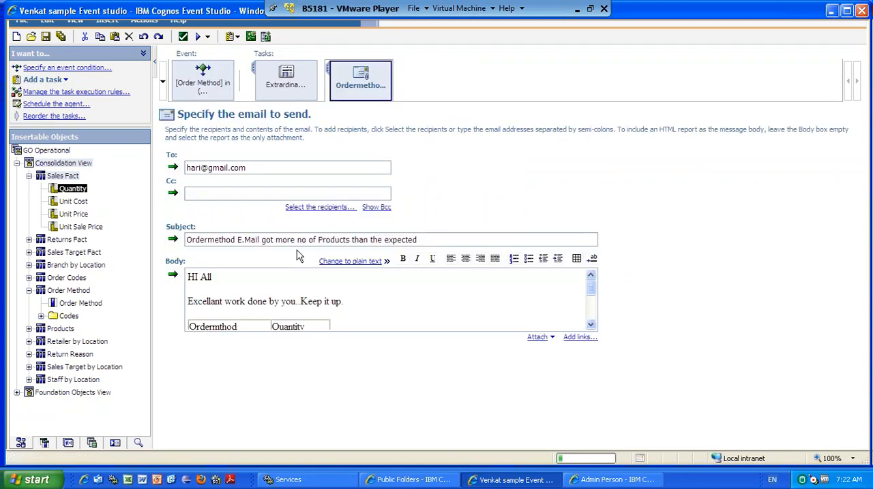
Switch to Cognos Connection, open GO Operational in Public Folders and sort its entries by modification date, newest first.
left_click(408, 481)
left_click(31, 129)
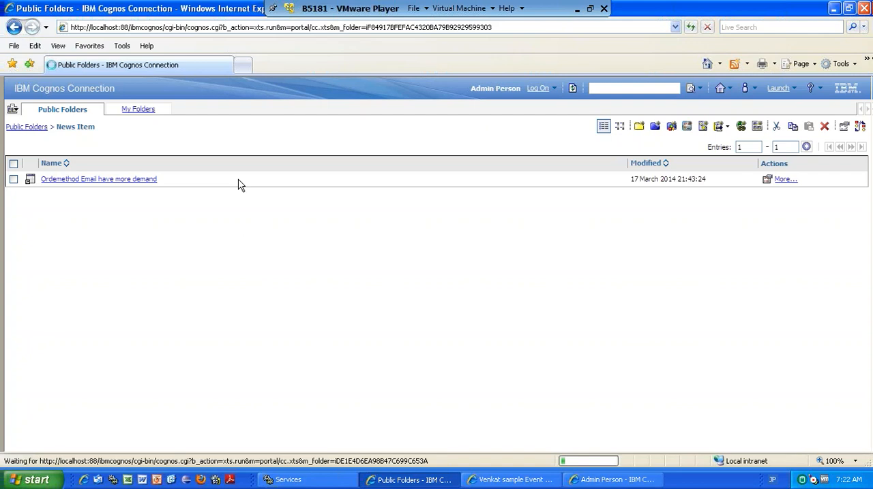
left_click(507, 480)
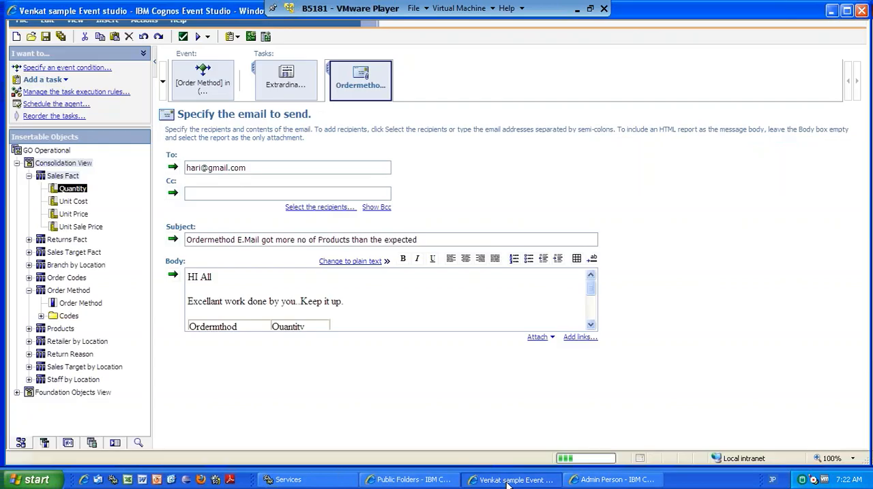
left_click(386, 484)
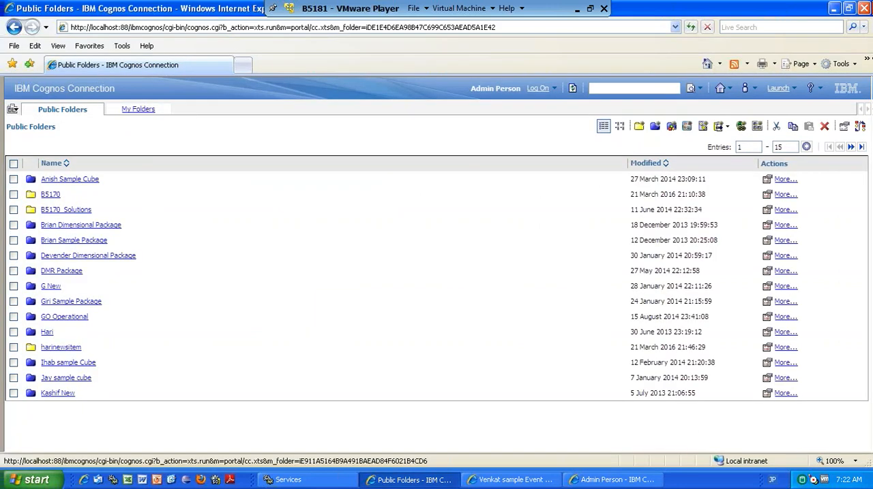
left_click(59, 317)
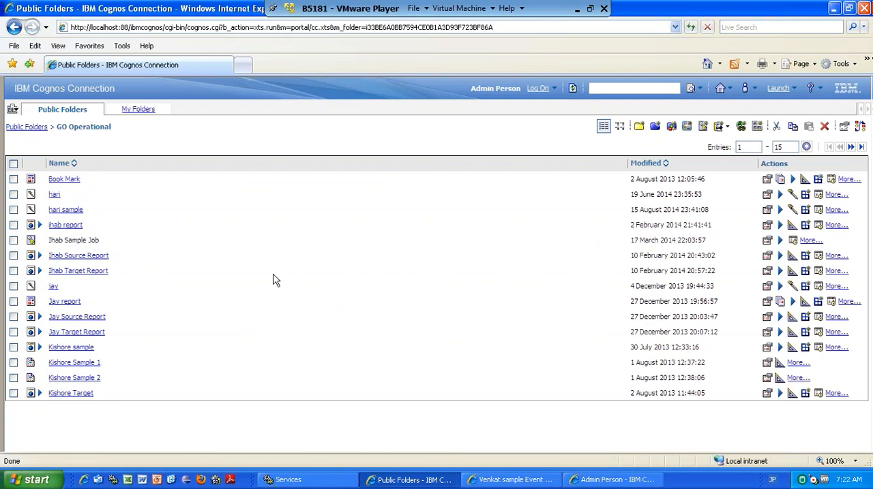
left_click(665, 163)
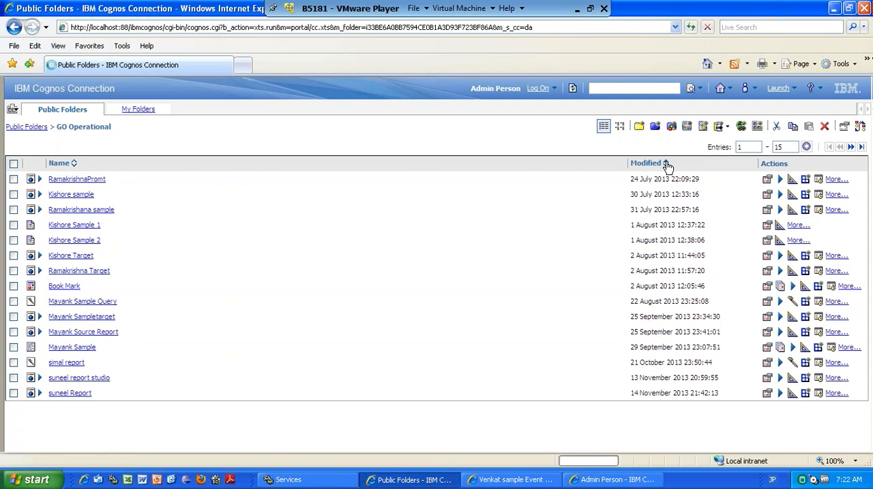
left_click(666, 166)
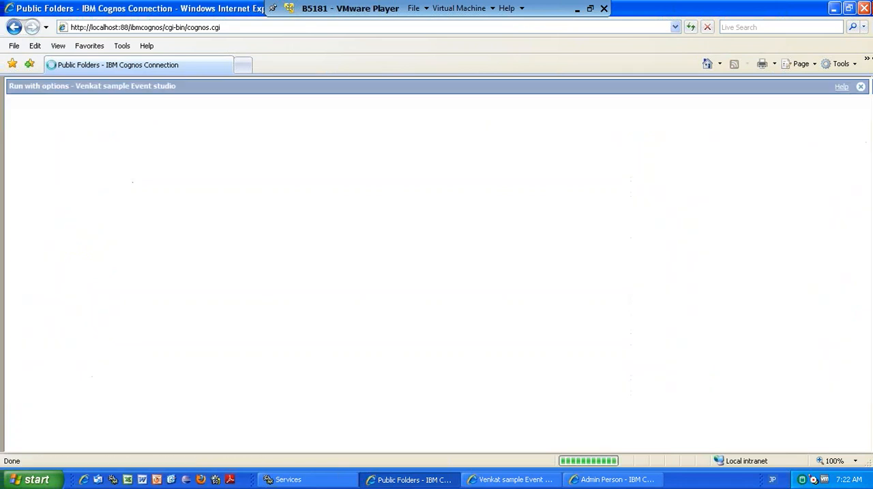
Run the Venkat sample Event studio agent now, with its details shown after the dialog closes.
left_click(28, 345)
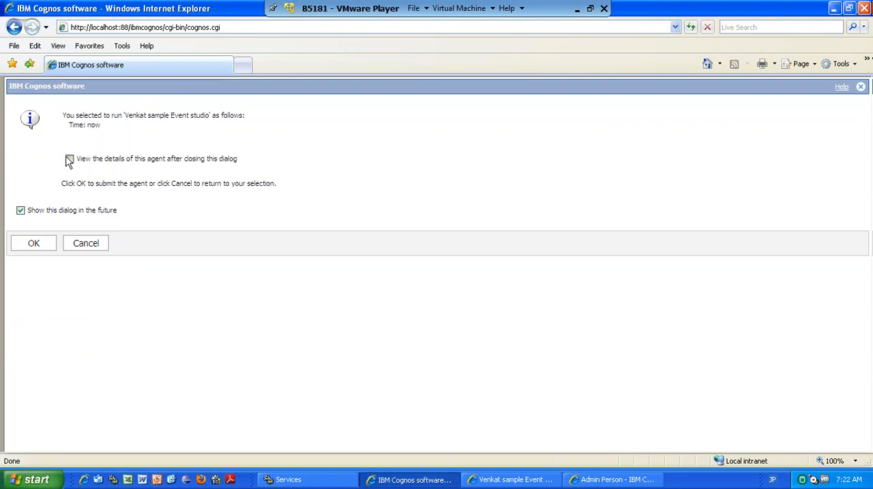
left_click(69, 158)
left_click(34, 244)
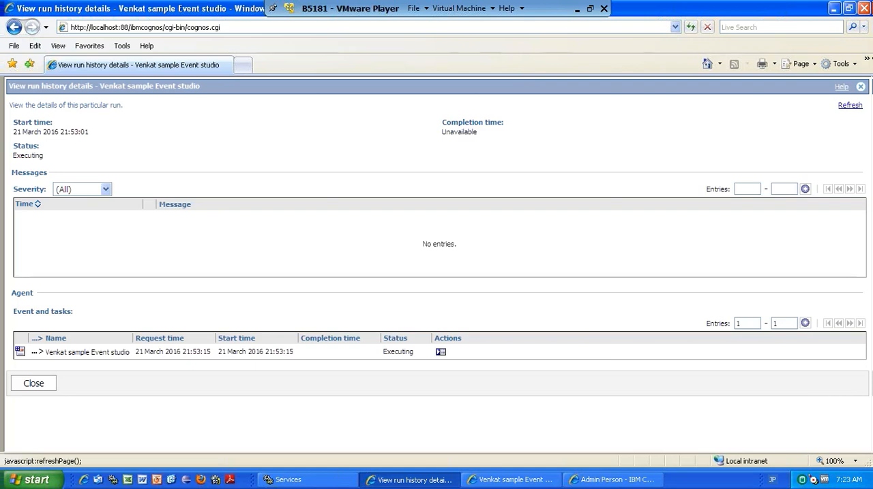
Refresh the agent's run history details repeatedly to check the status of the event, news item and email tasks.
left_click(849, 105)
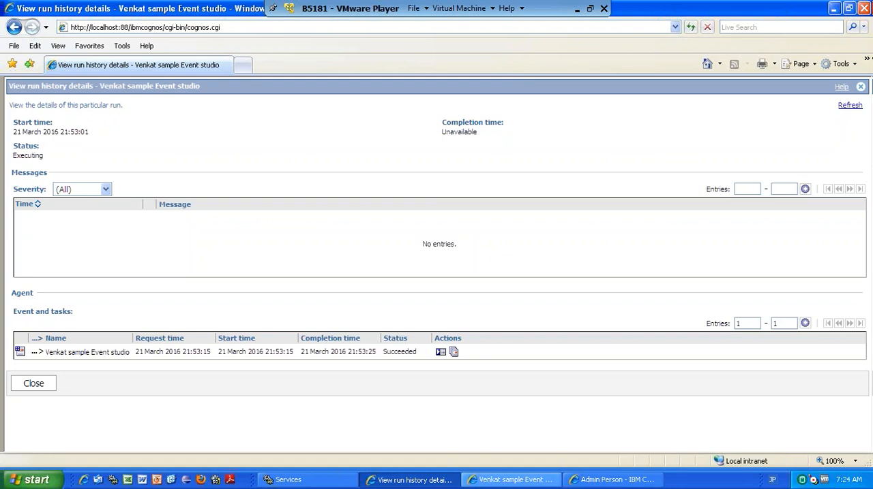
left_click(850, 107)
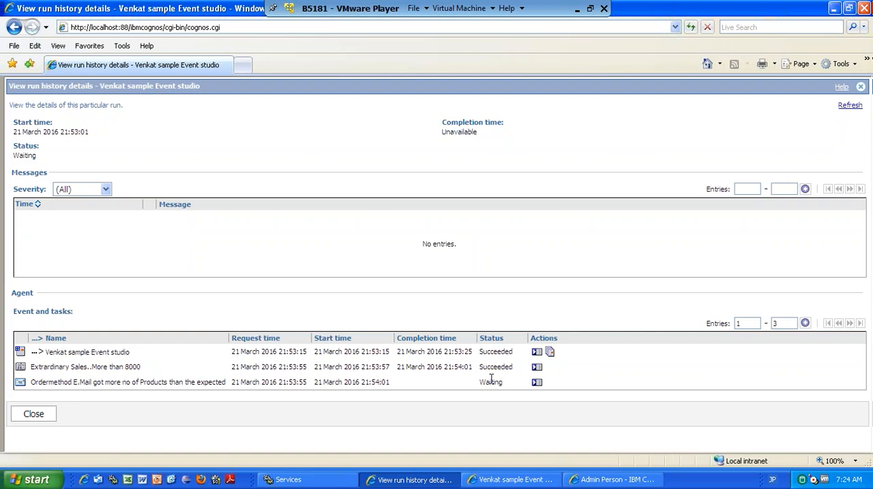
left_click(847, 107)
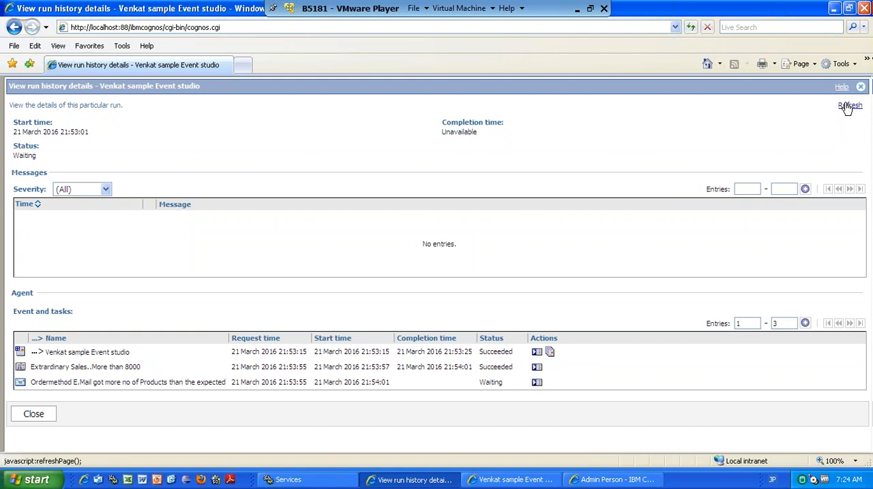
left_click(846, 107)
left_click(846, 107)
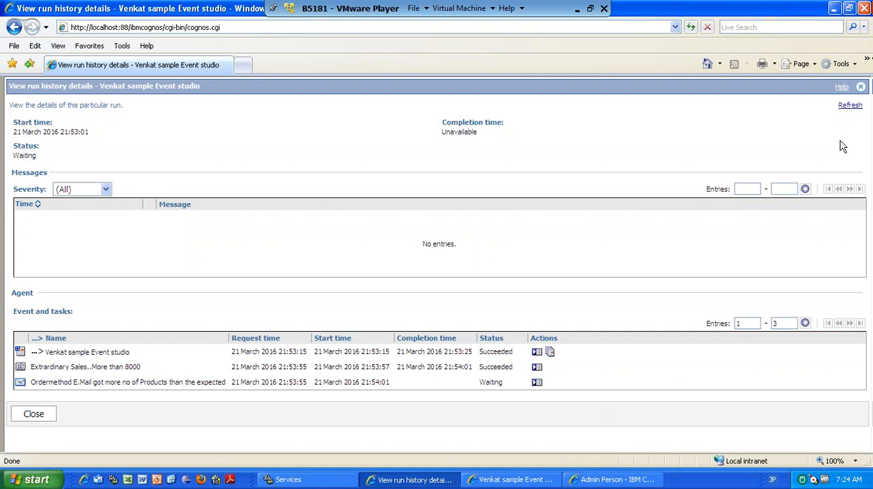
left_click(850, 107)
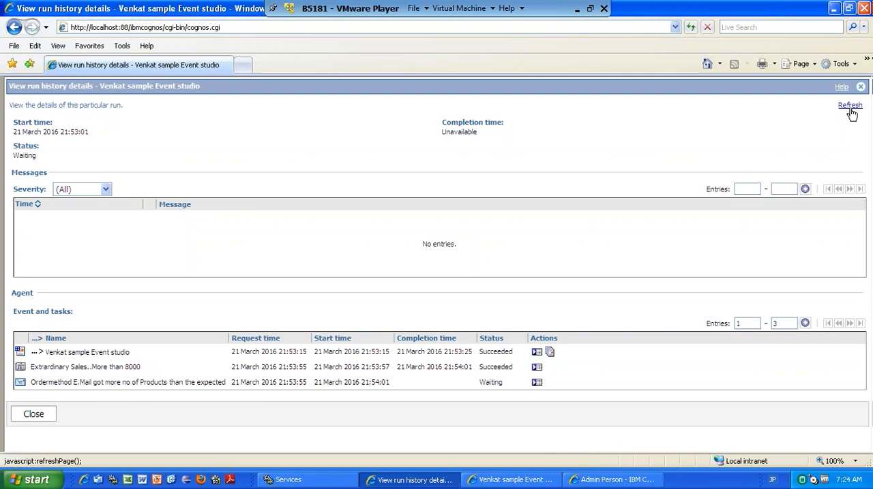
left_click(850, 111)
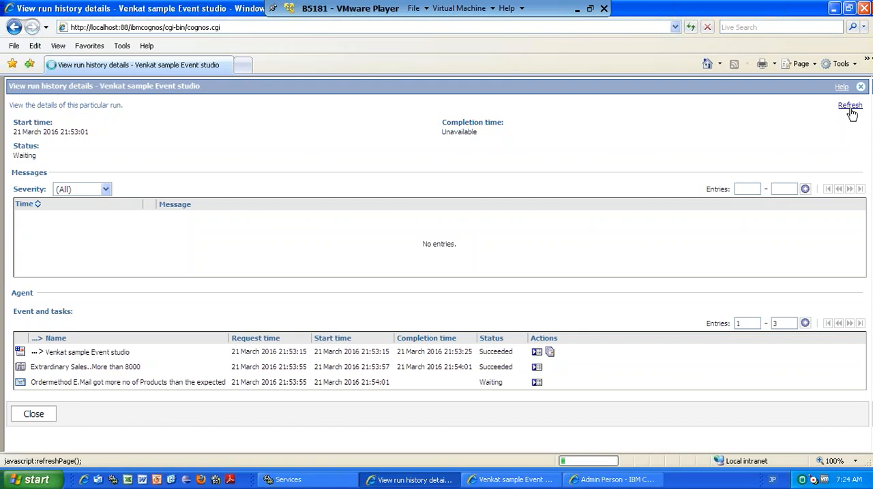
left_click(851, 110)
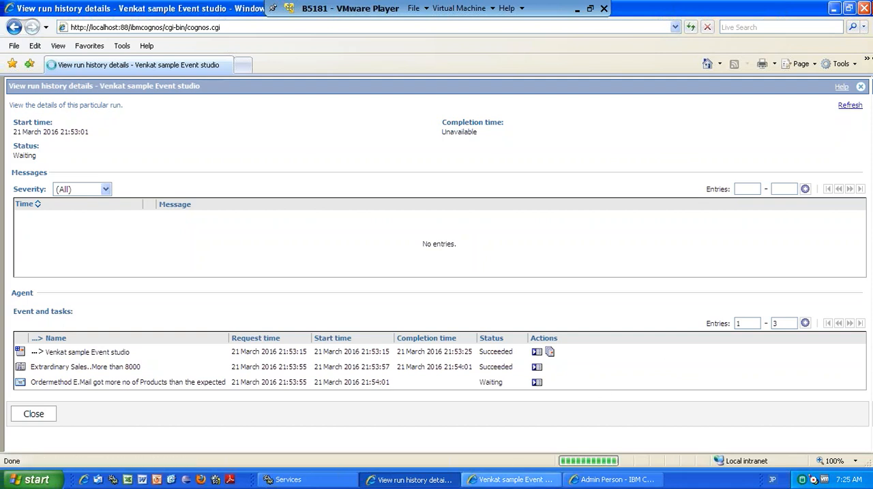
Check the Event Studio and run history windows, switch to the Cognos Viewer task preview and go to the portal's home page.
left_click(515, 480)
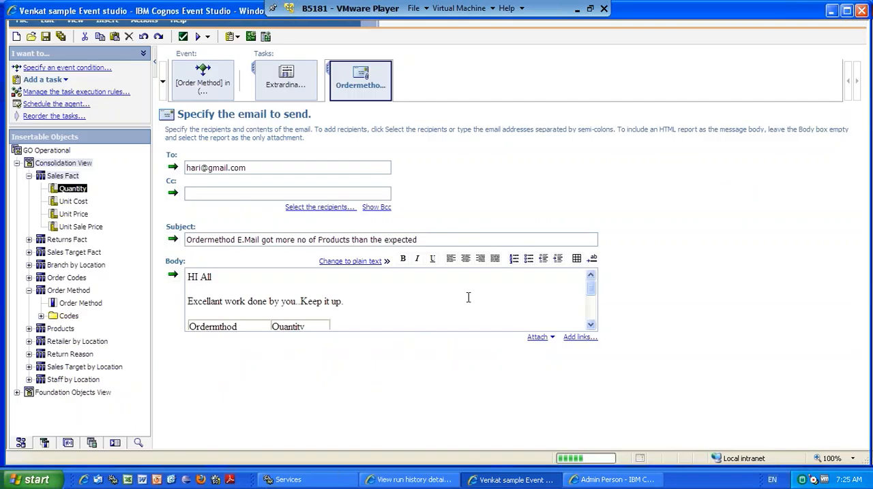
left_click(394, 481)
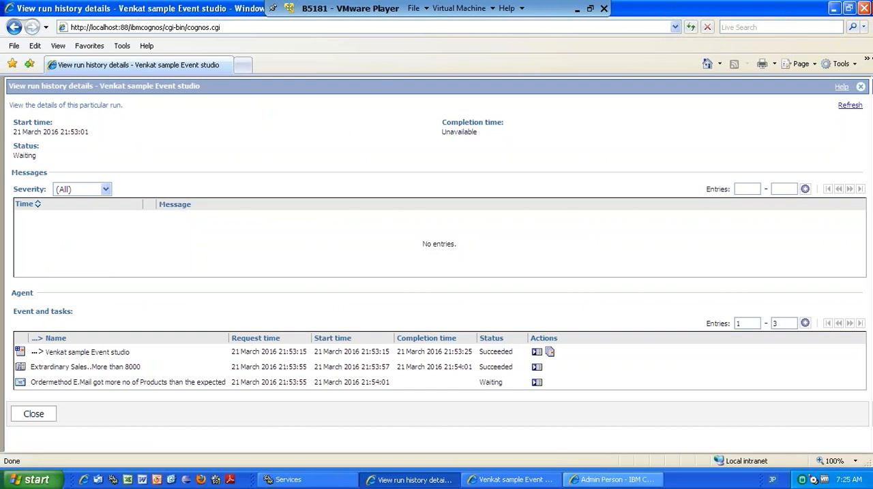
left_click(612, 480)
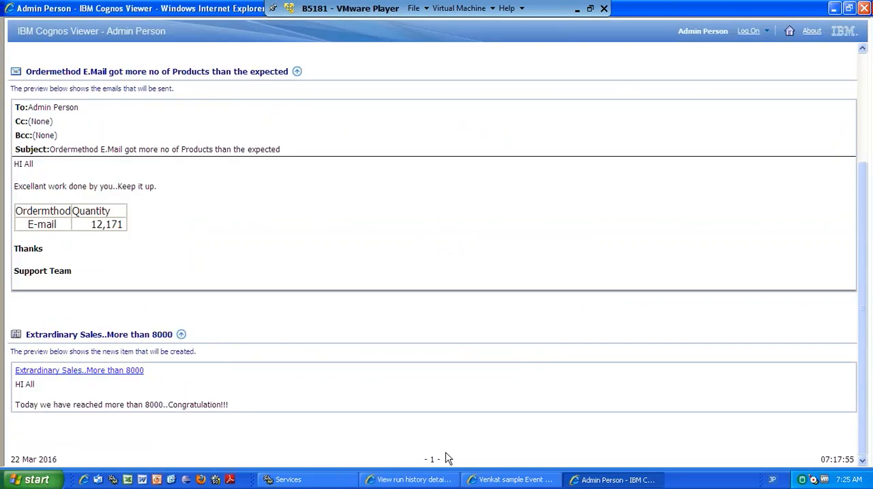
left_click(789, 34)
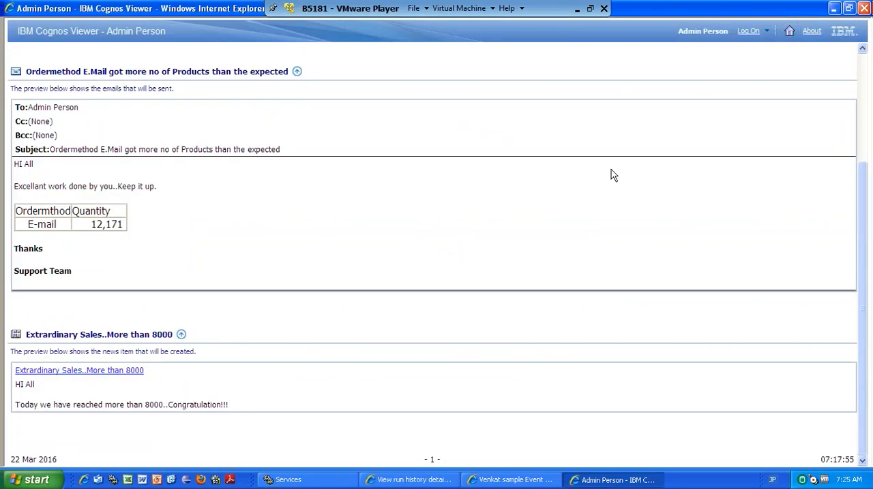
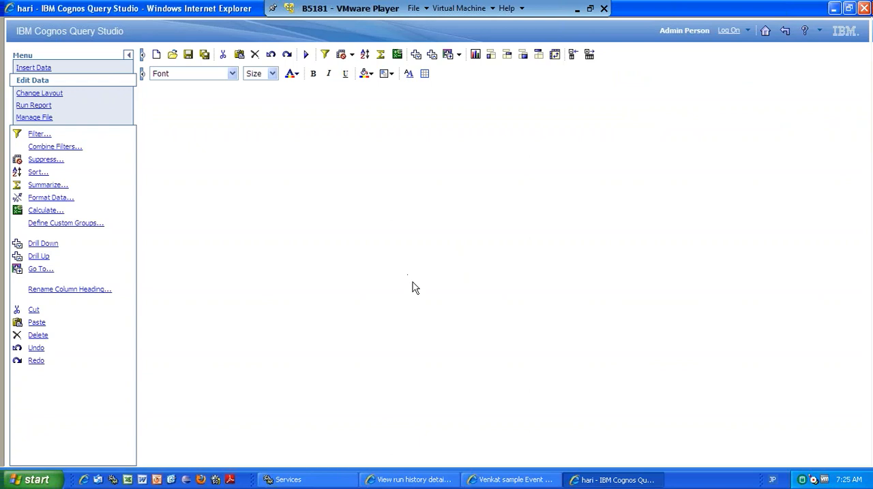
Check the Query Studio, Event Studio and run history windows, opening the Extrardinary Sales news item task and refreshing the run details.
left_click(515, 481)
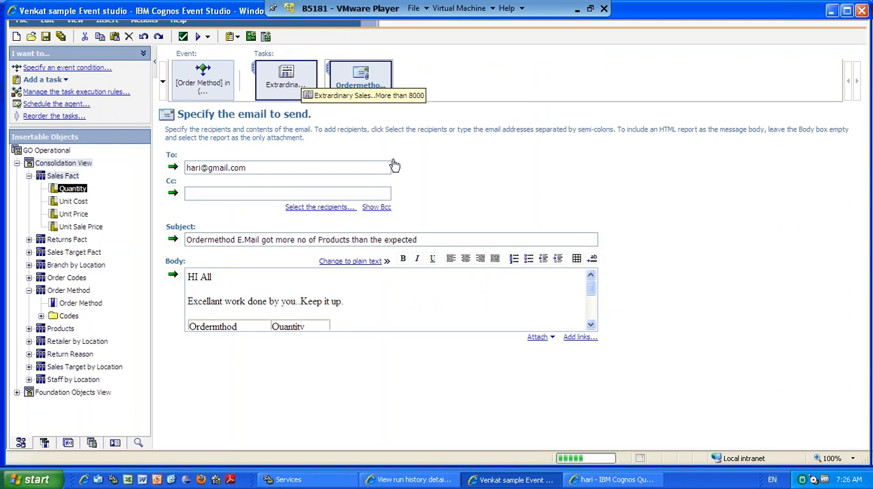
double_click(294, 82)
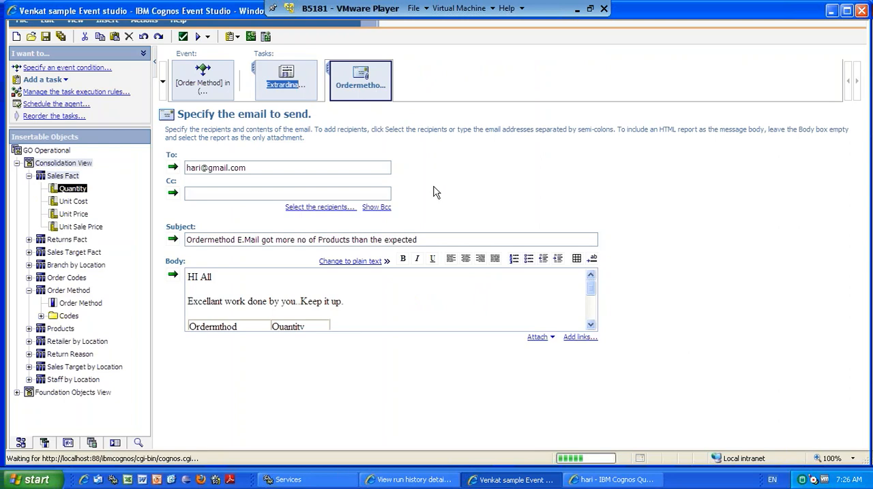
left_click(610, 480)
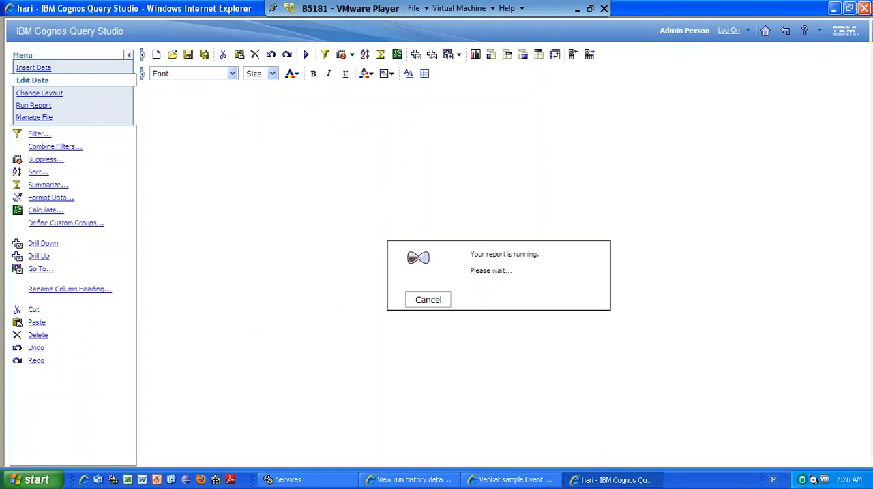
left_click(432, 480)
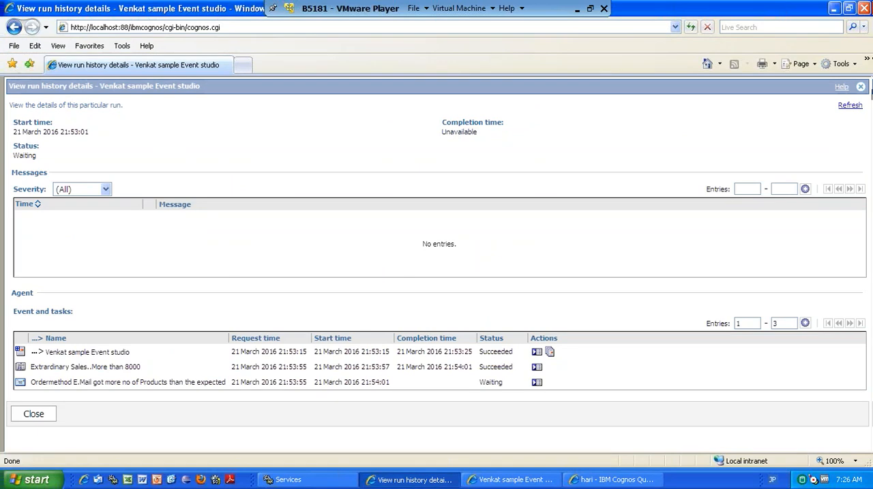
left_click(848, 106)
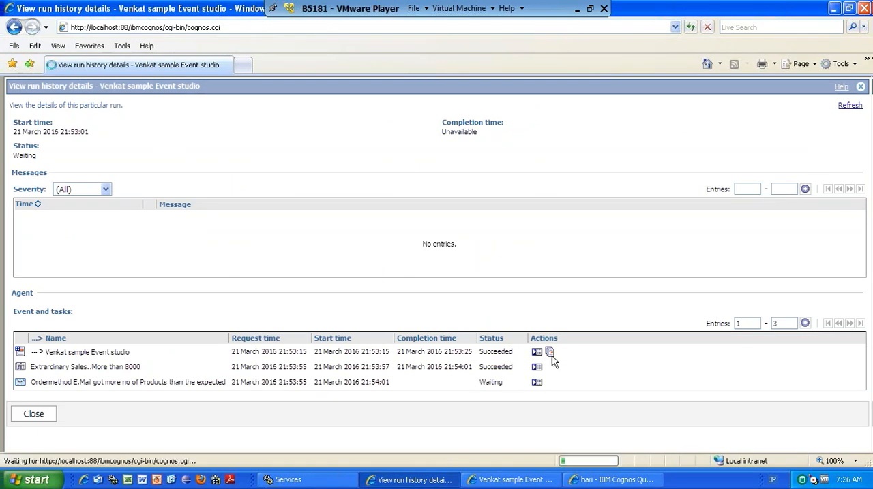
left_click(604, 480)
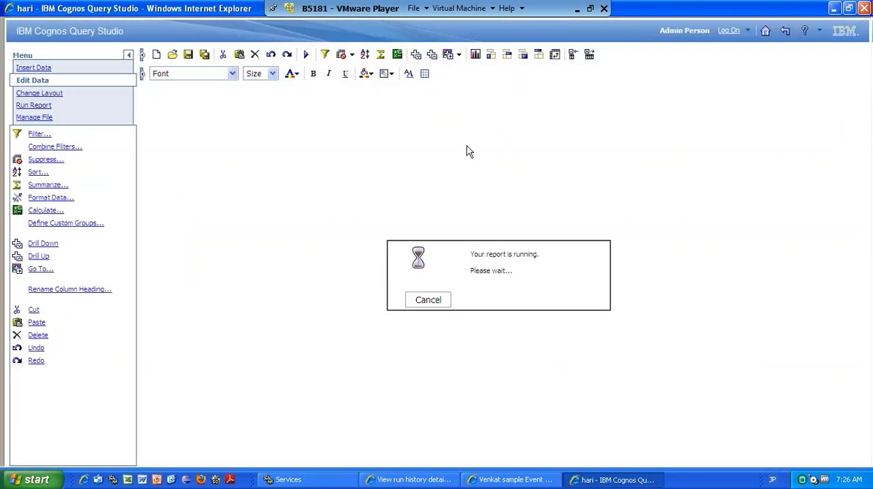
left_click(489, 484)
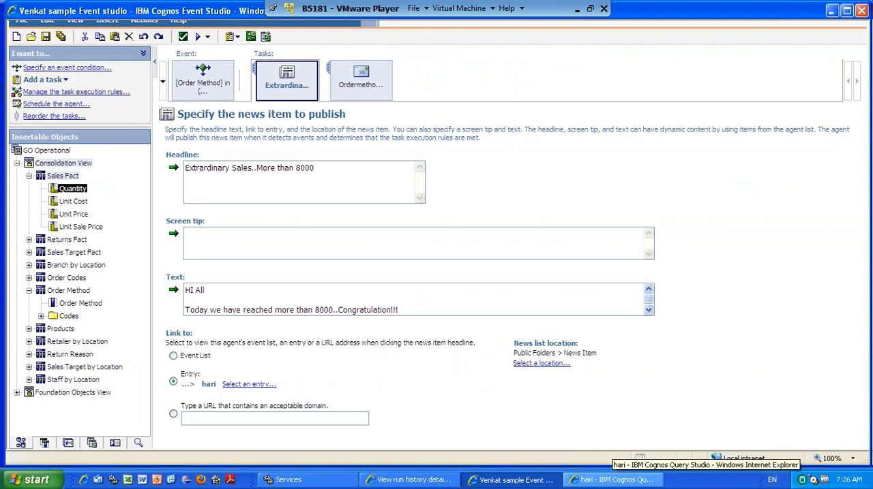
left_click(613, 480)
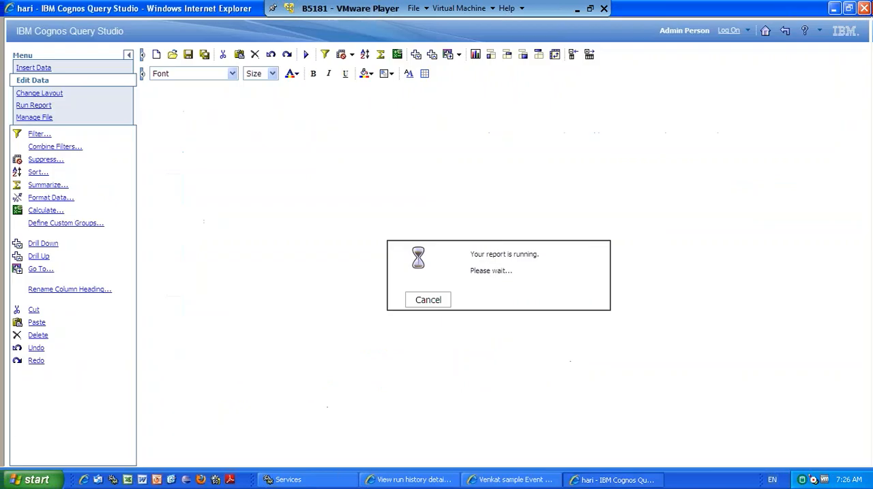
left_click(423, 482)
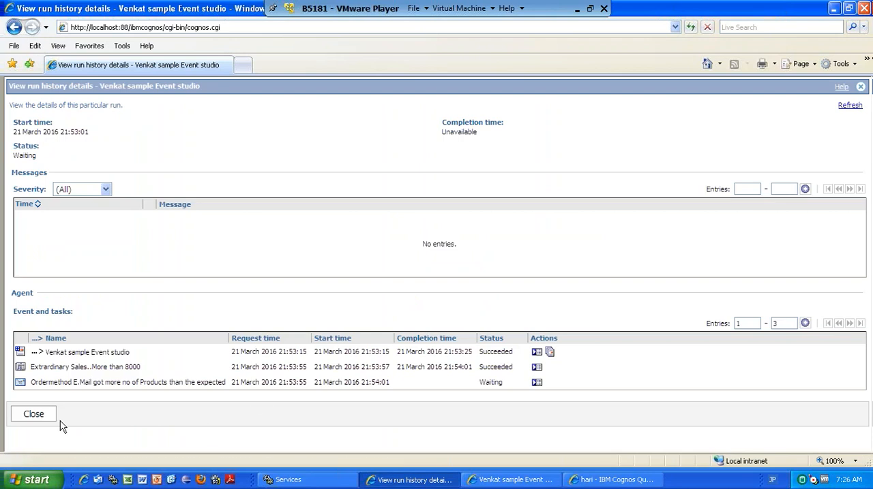
Close the agent's run history details to return to GO Operational, and close the Query Studio report window.
left_click(260, 405)
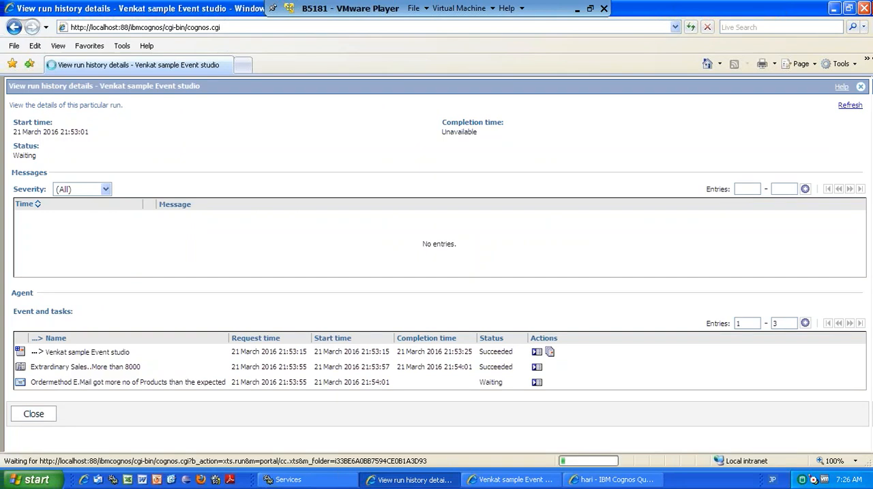
left_click(617, 480)
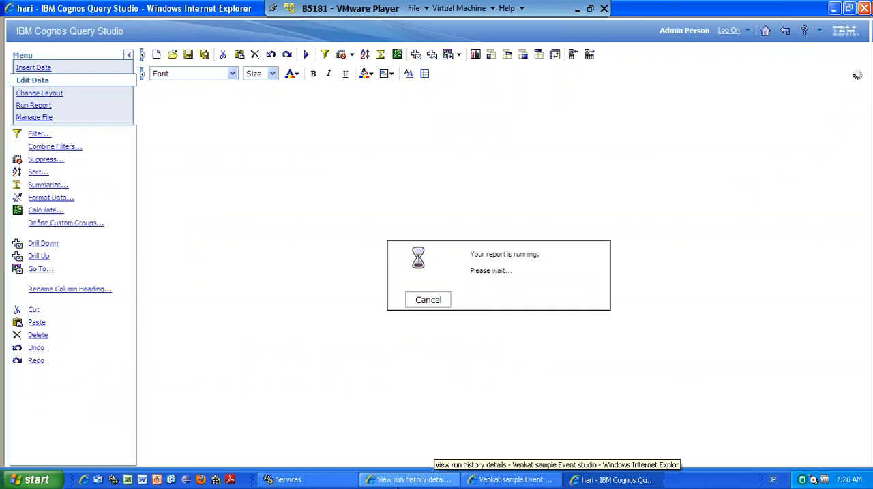
left_click(402, 481)
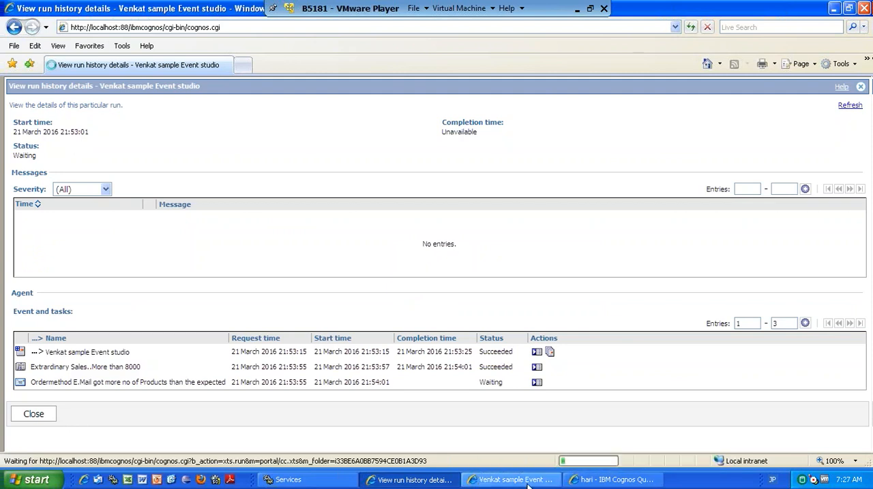
left_click(528, 481)
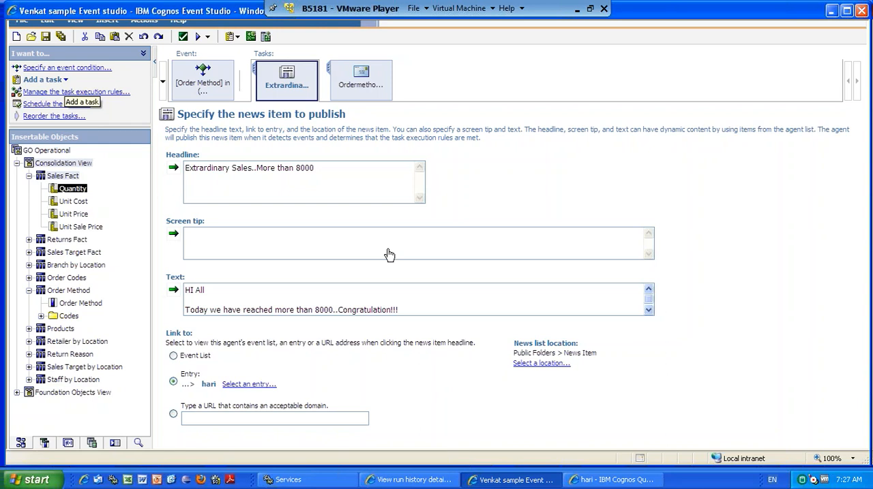
left_click(606, 481)
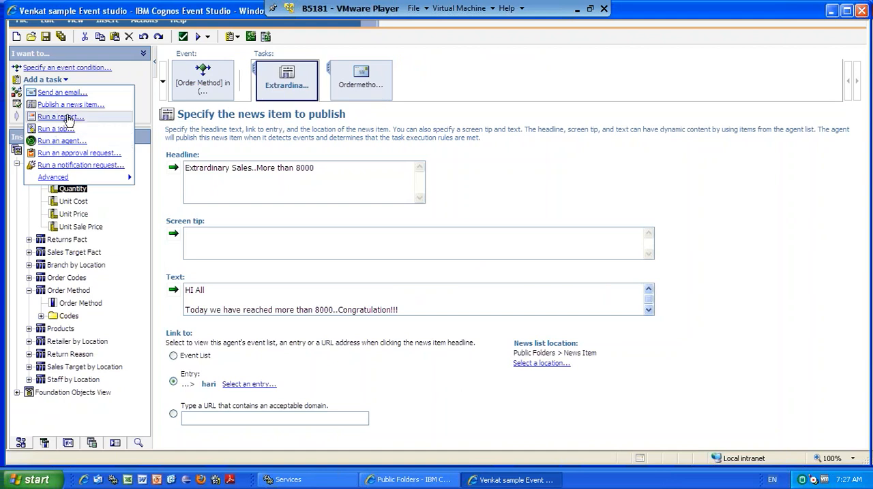
Add a run-a-report task to the Venkat sample Event studio agent and choose Jay report from GO Operational.
left_click(351, 156)
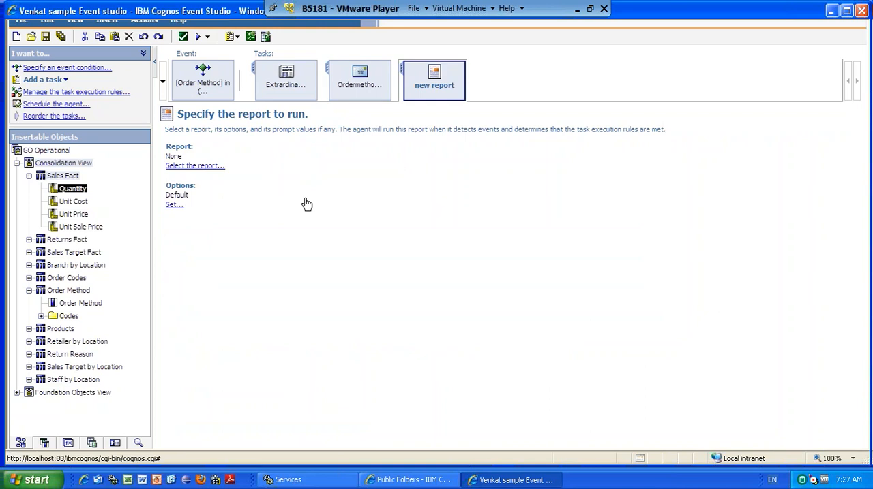
left_click(306, 205)
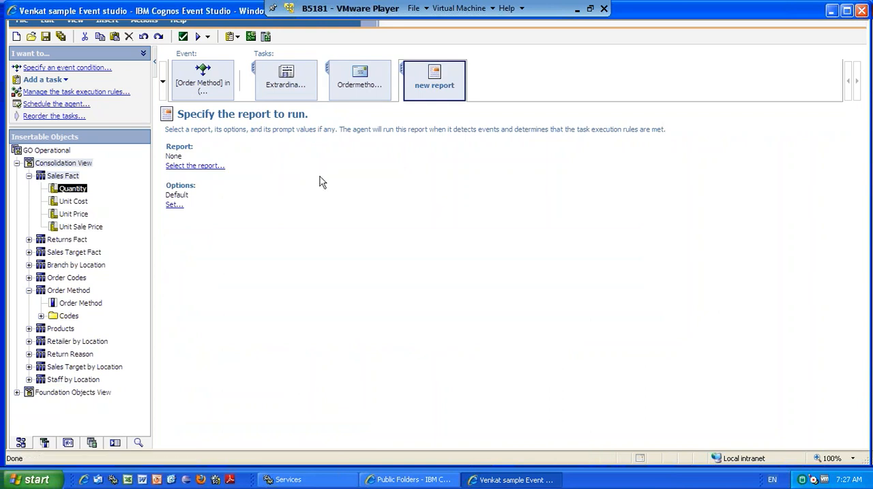
left_click(211, 166)
left_click(225, 243)
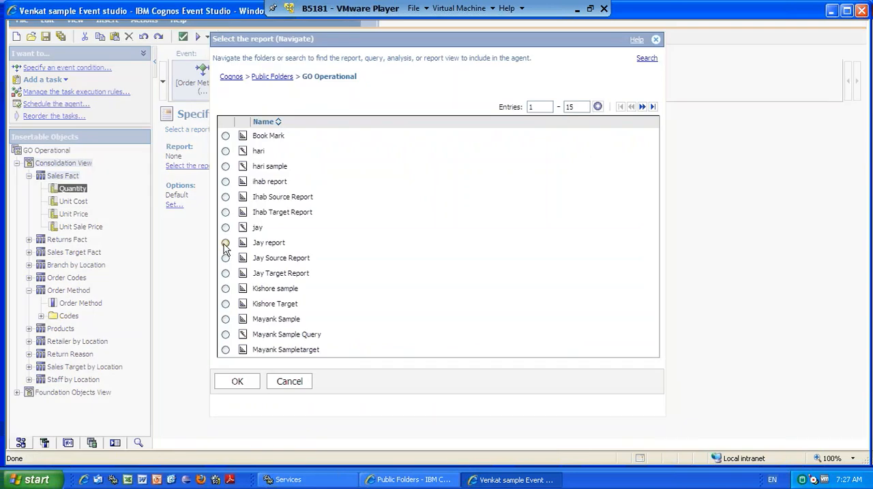
left_click(236, 383)
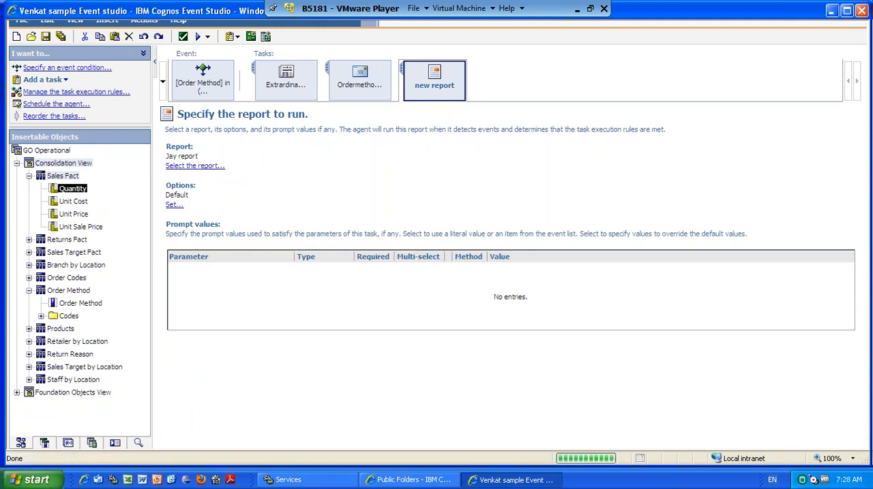
Override the default run options for Jay report and set PDF as the only output format instead of HTML.
left_click(223, 183)
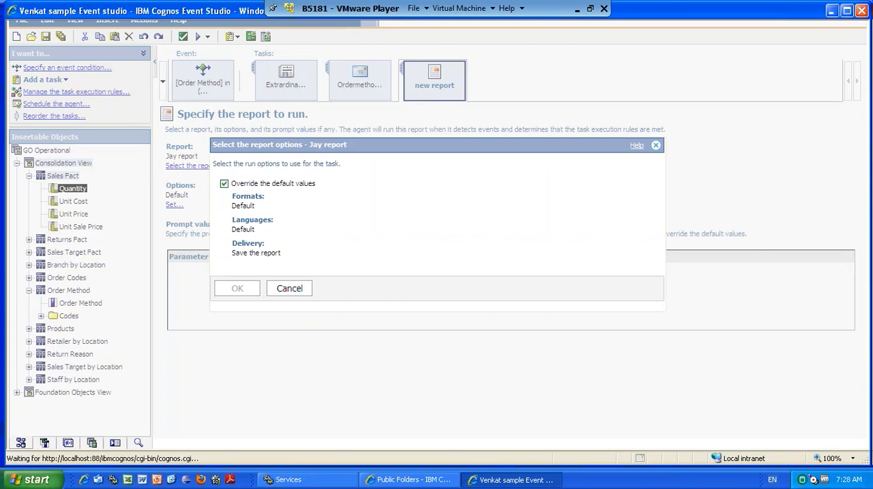
left_click(240, 289)
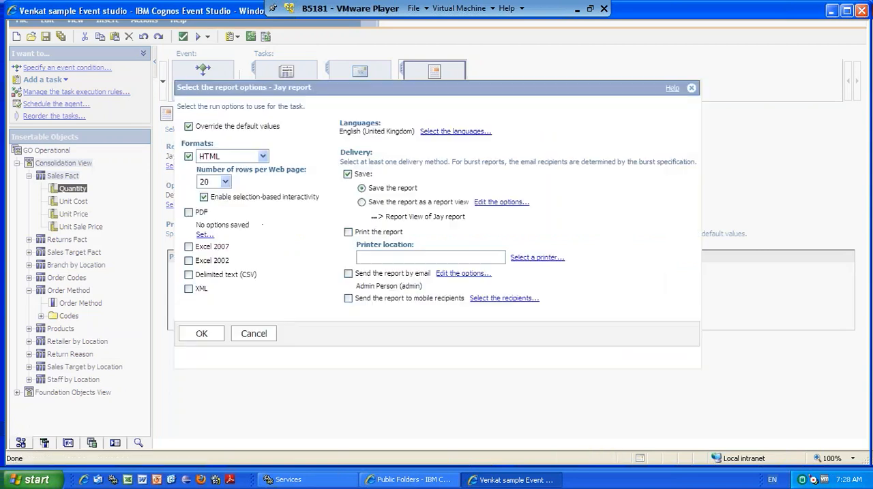
left_click(263, 157)
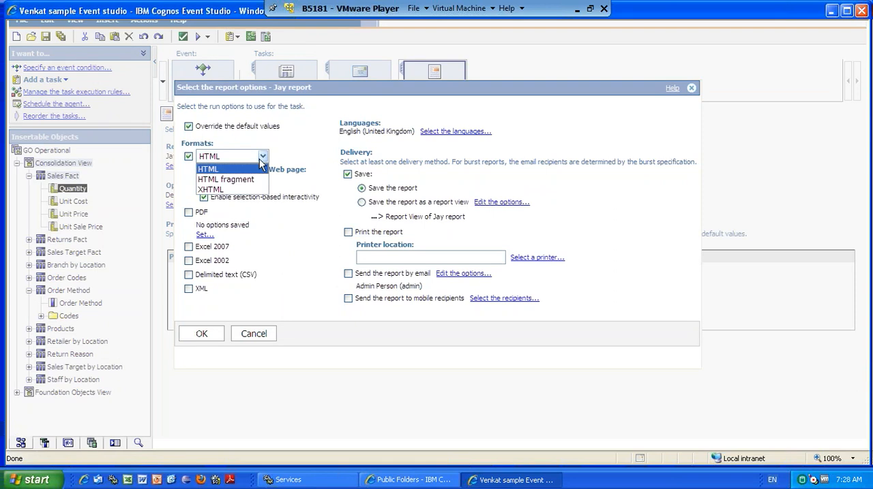
left_click(188, 156)
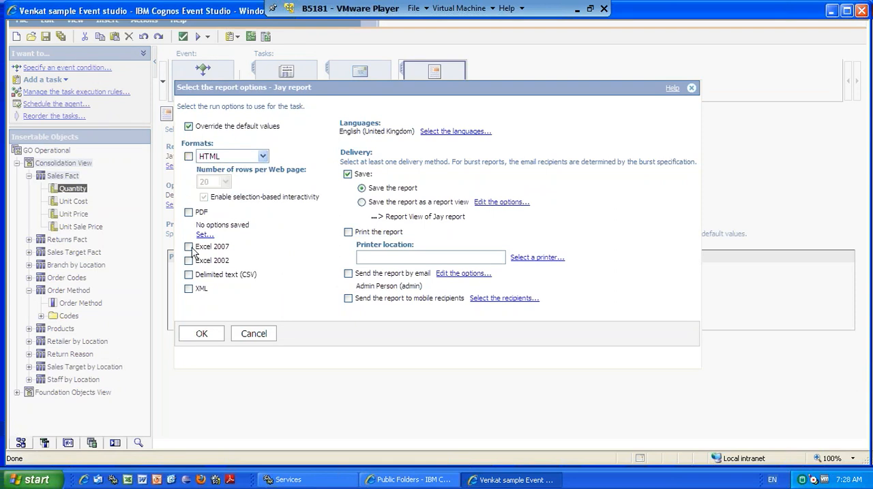
left_click(188, 212)
Try printing Jay report by starting a printer location, then turn off the print and save delivery options.
left_click(348, 233)
left_click(366, 256)
type("\\//")
left_click(347, 175)
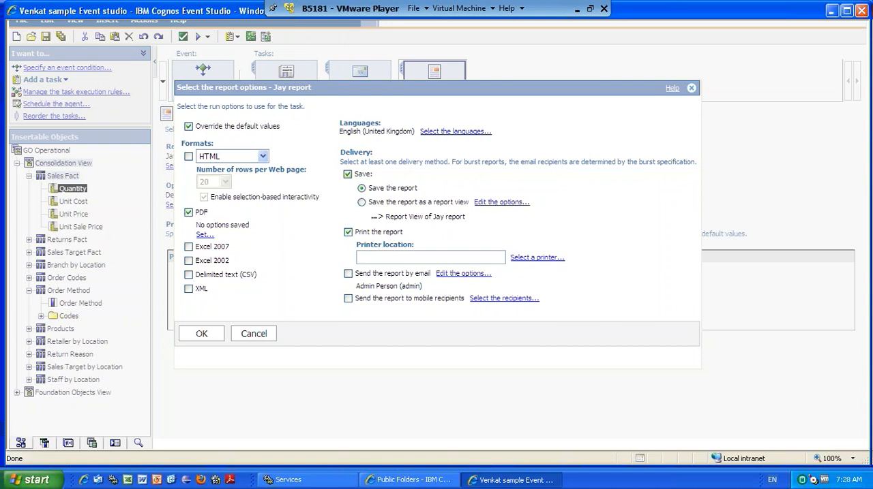
left_click(347, 232)
Try emailing Jay report, look through its email options, cancel them and turn off email delivery.
left_click(348, 273)
left_click(457, 275)
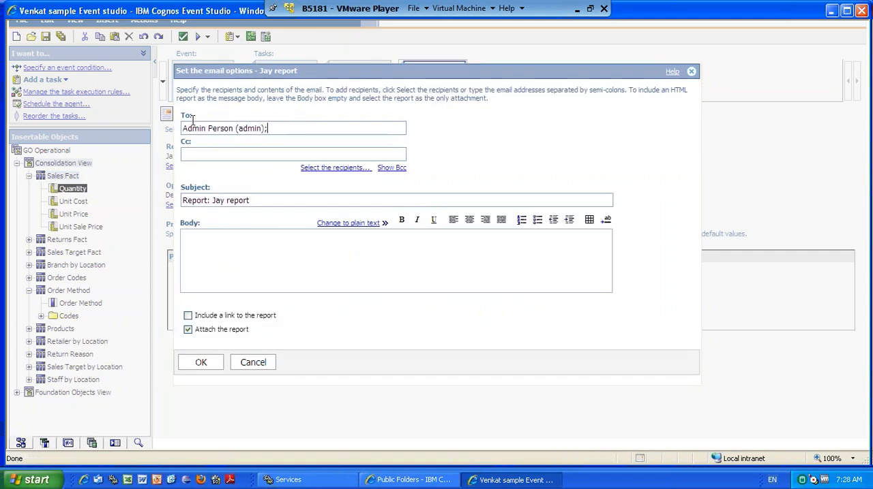
left_click(216, 261)
left_click(252, 362)
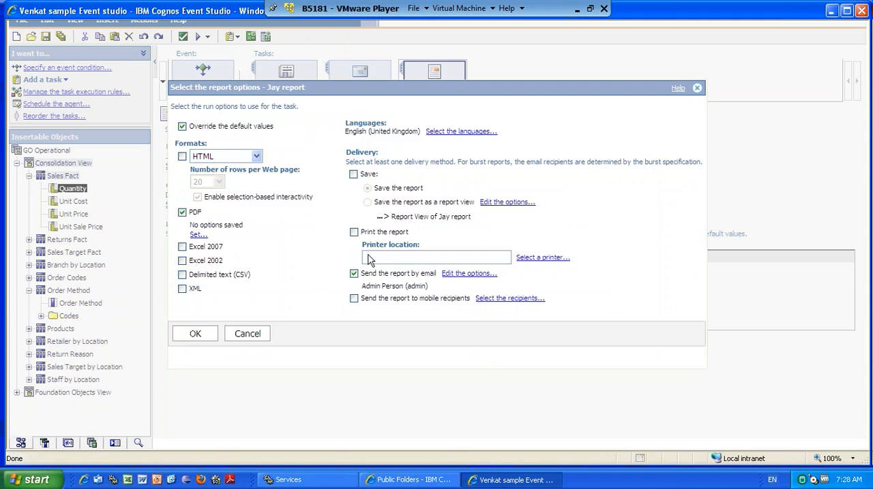
left_click(354, 274)
Enable sending Jay report to mobile recipients, keep the recipient list unchanged, turn on saving the report and apply the options.
left_click(354, 298)
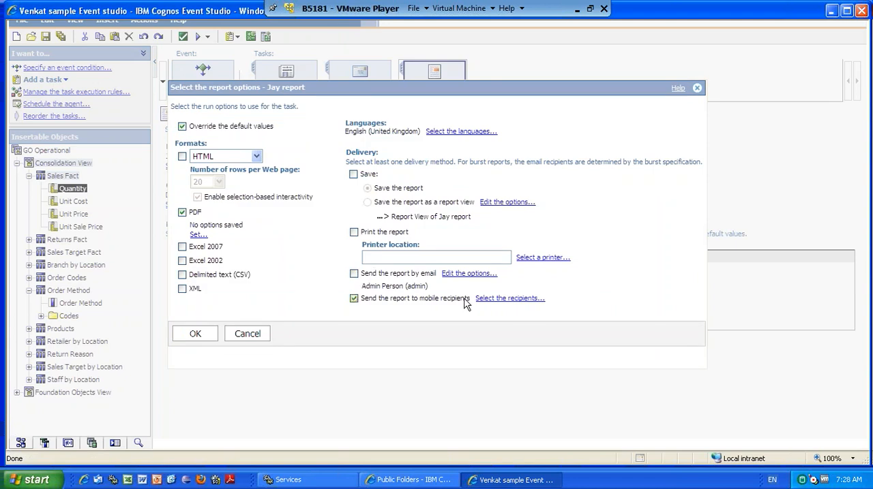
left_click(513, 299)
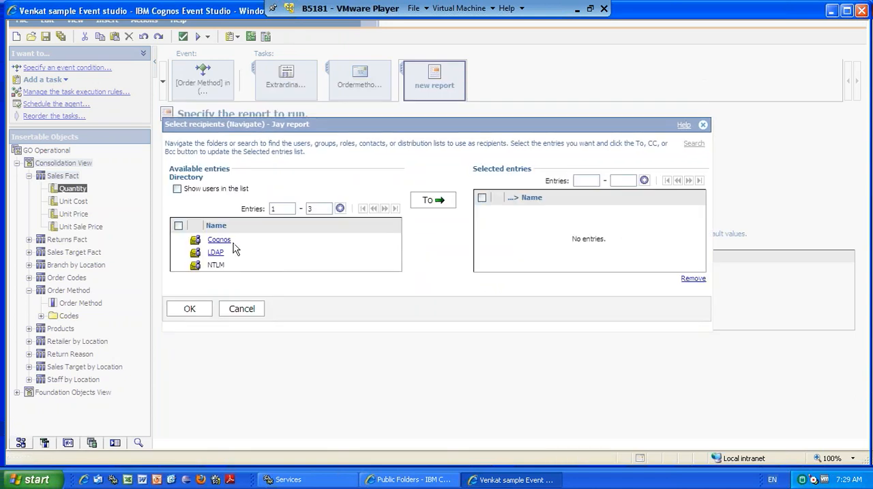
left_click(240, 310)
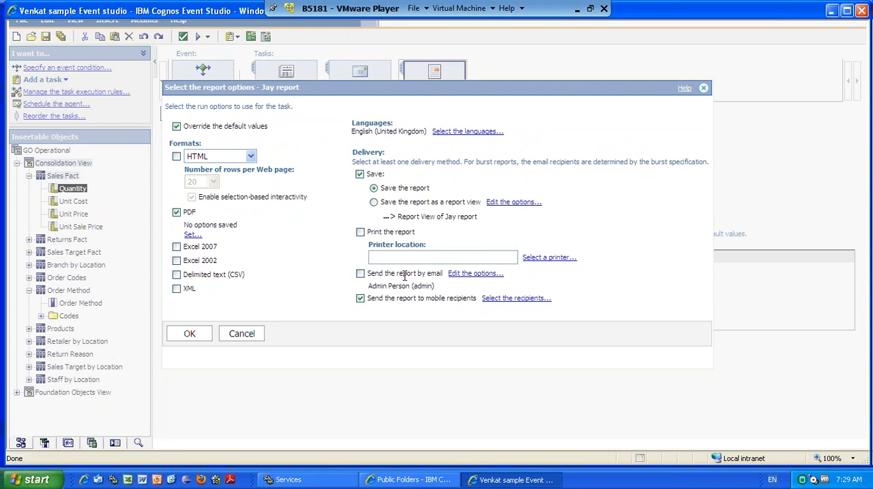
left_click(194, 334)
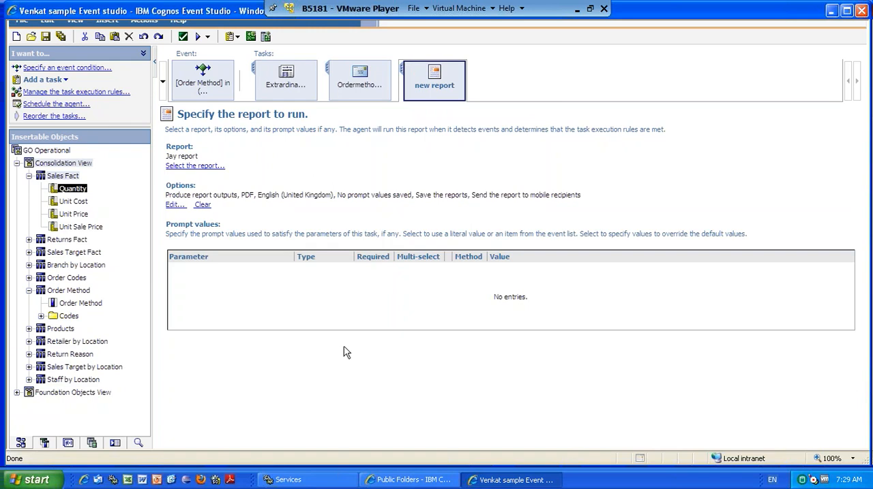
Switch to Cognos Connection, view the report output versions of Sample Quary 2 and close them.
left_click(438, 482)
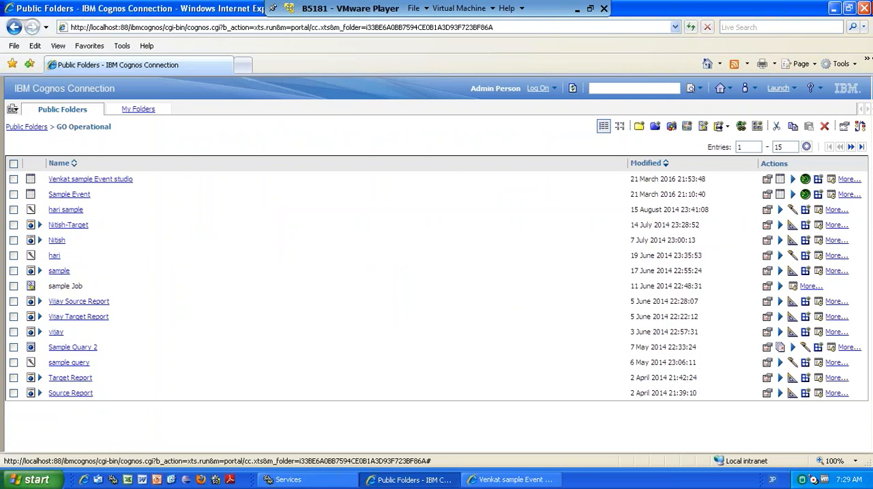
left_click(781, 349)
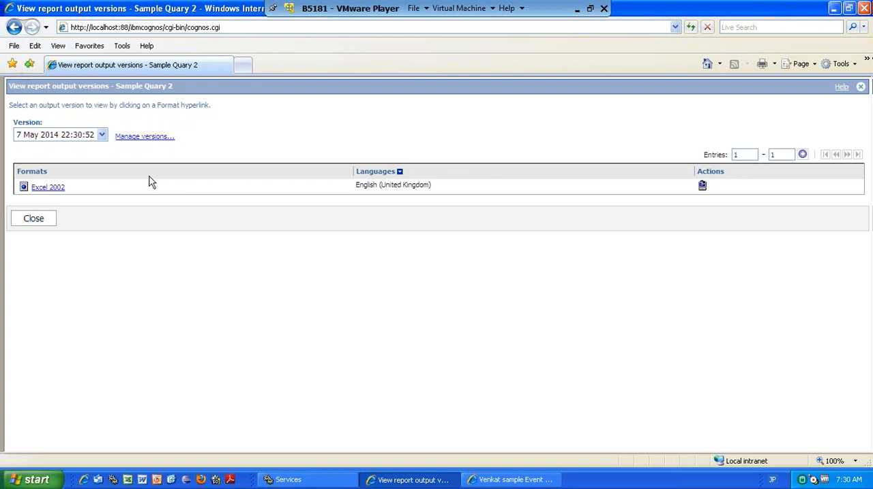
left_click(53, 225)
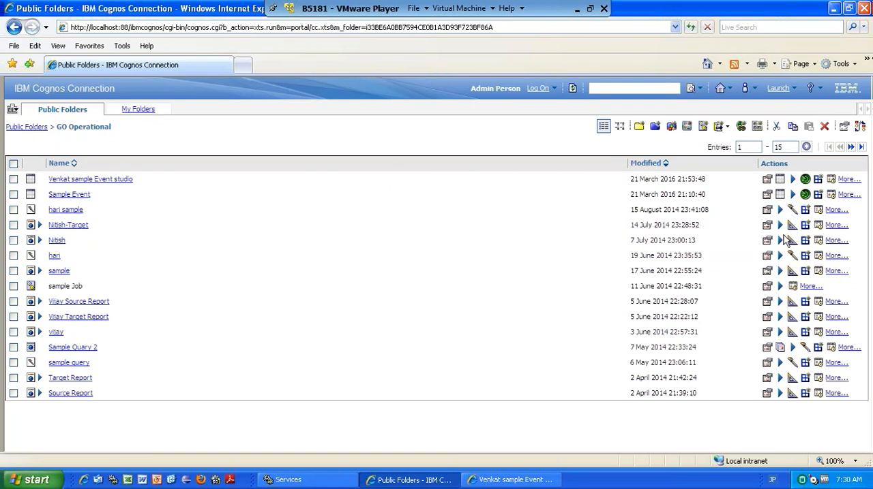
Look at the task types that can be added to the agent in Event Studio and return to Cognos Connection.
left_click(496, 481)
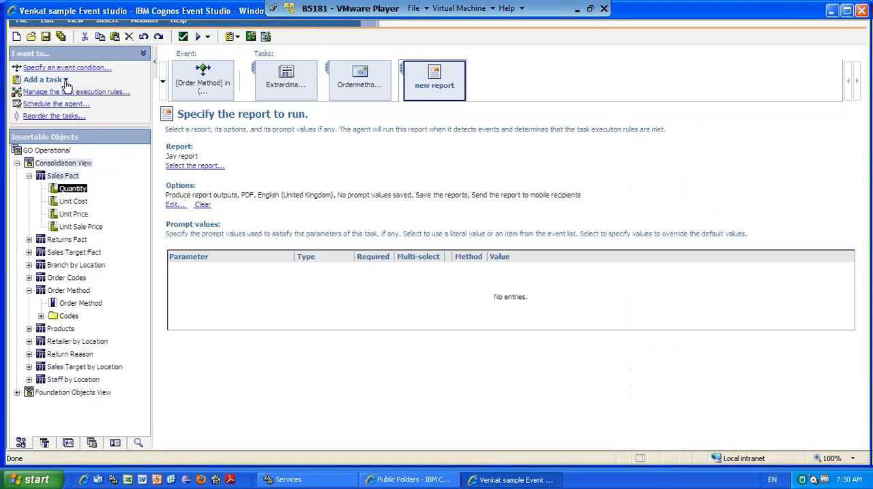
left_click(65, 80)
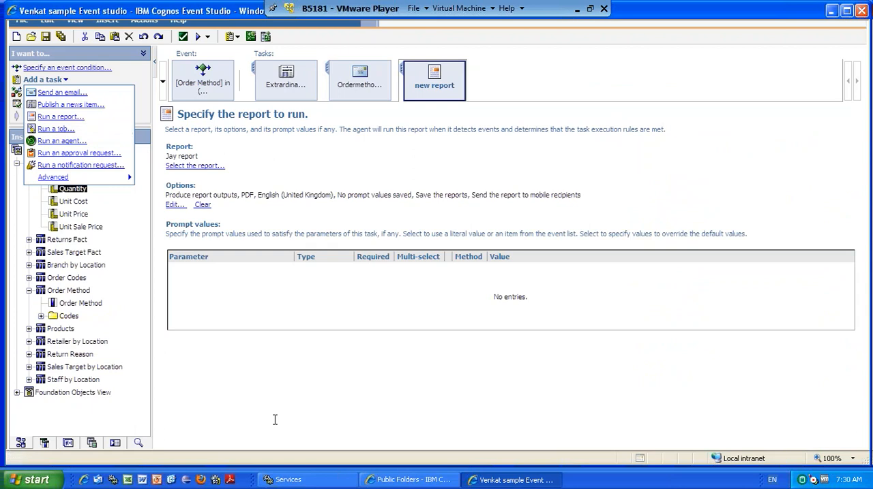
left_click(395, 481)
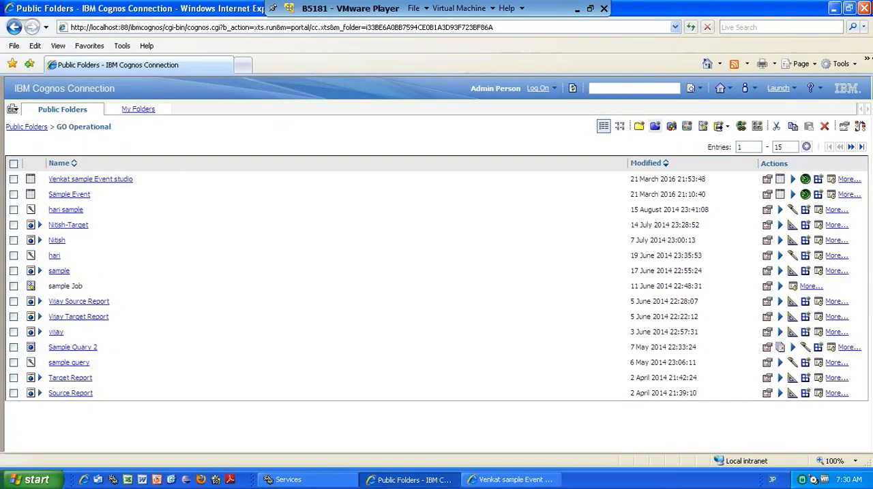
Start a new job named harijob in the GO Operational folder and continue to its step selection.
left_click(703, 129)
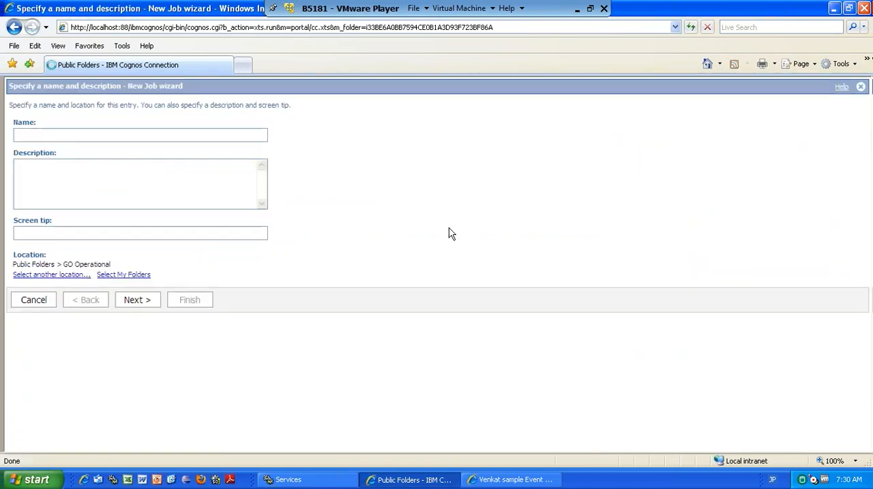
type("hari")
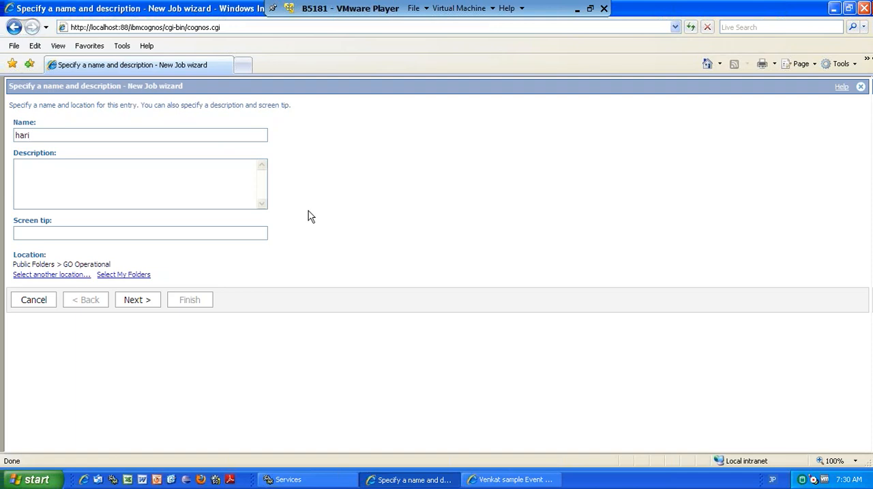
type("job")
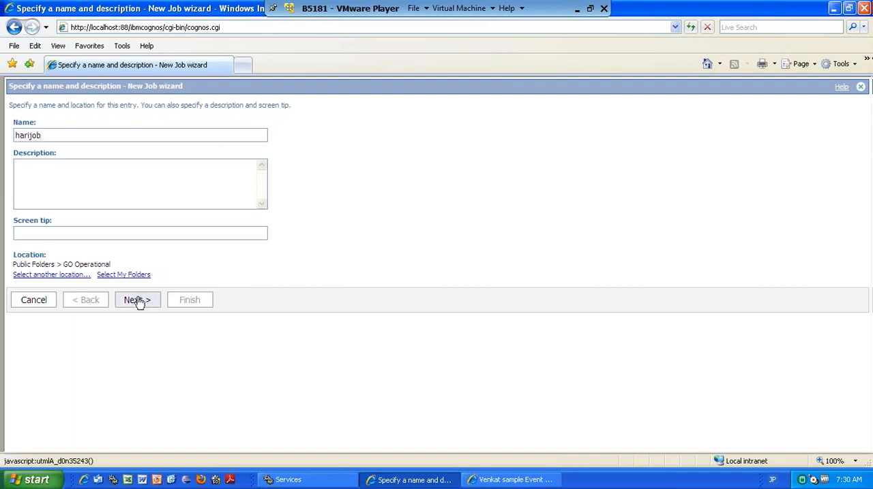
left_click(138, 301)
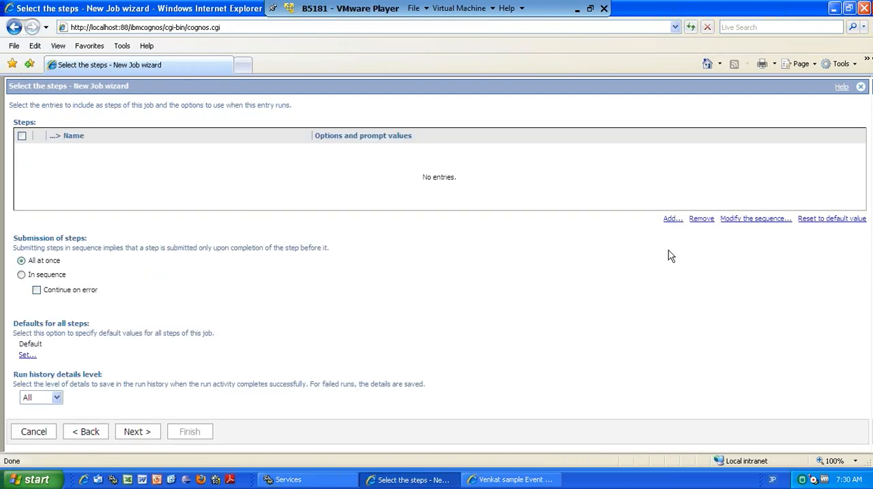
Add hari sample, Jay report and Kishore sample as the steps of the job.
left_click(673, 218)
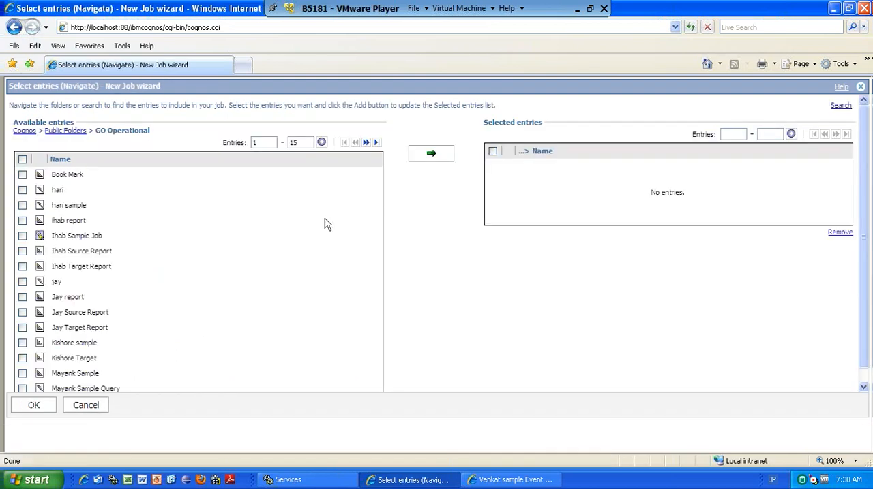
left_click(23, 206)
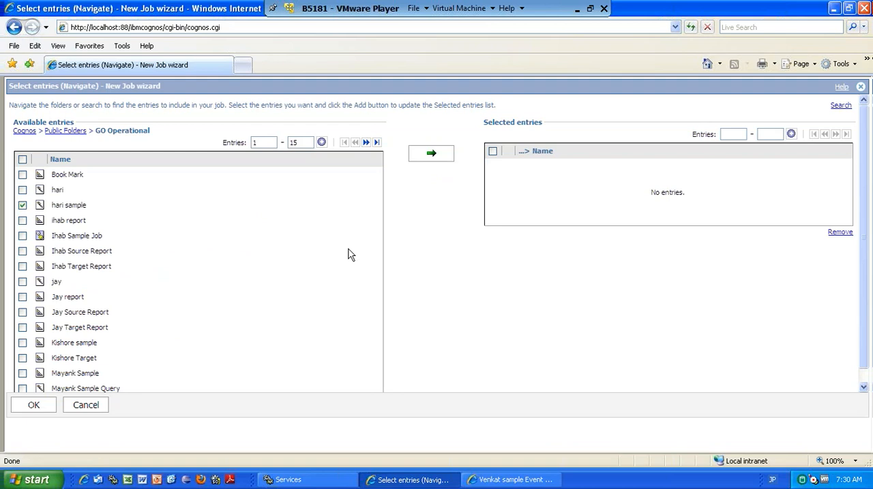
left_click(448, 153)
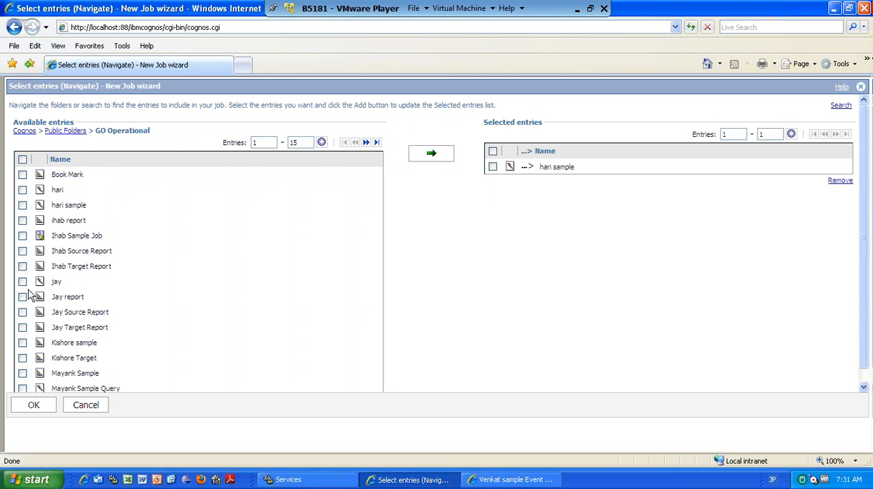
left_click(427, 158)
left_click(23, 344)
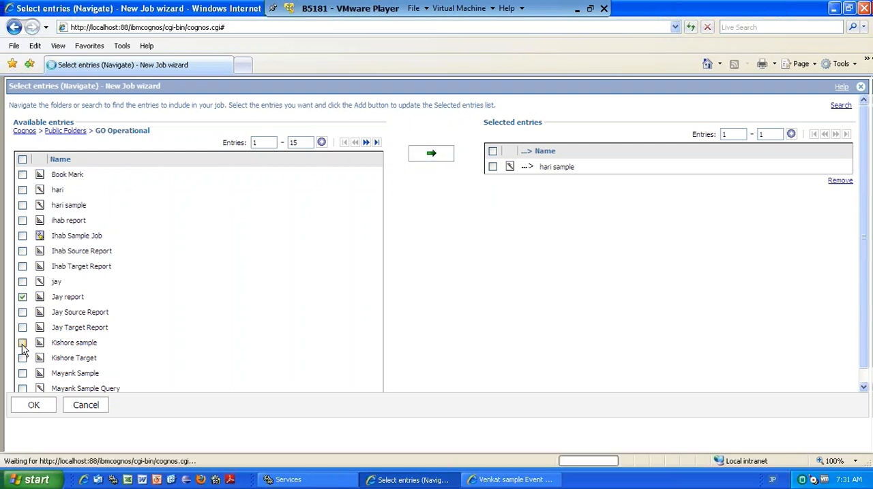
left_click(435, 157)
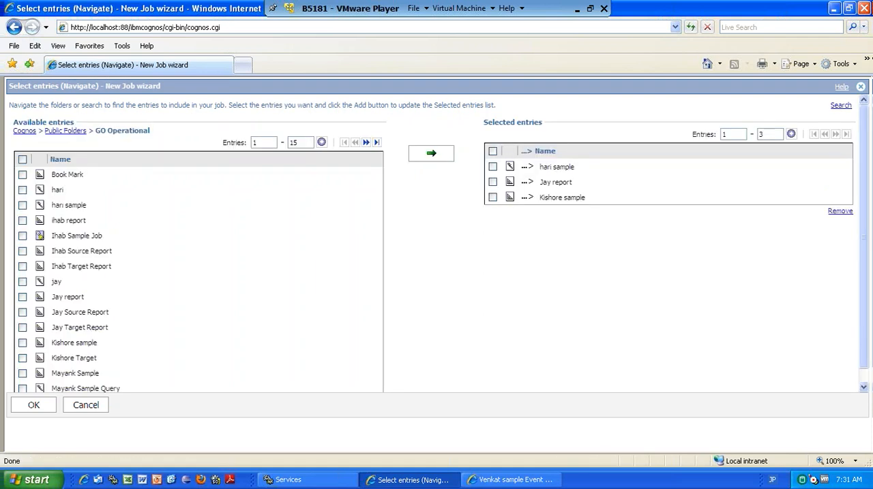
left_click(34, 405)
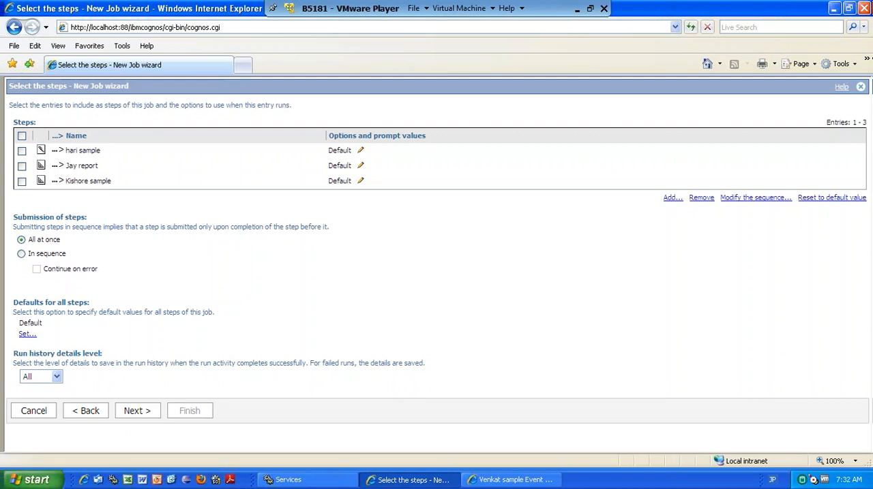
Try submitting the job steps in sequence with continue on error, and return the submission to all at once.
left_click(22, 166)
left_click(22, 254)
left_click(37, 269)
left_click(21, 241)
Look at the overridable report options of the hari sample step, cancel them and finish the job with save only.
left_click(405, 169)
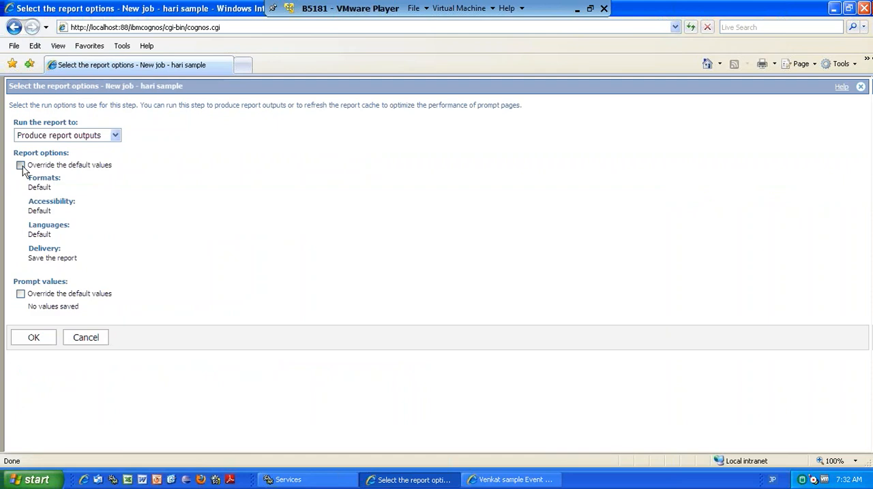
left_click(21, 166)
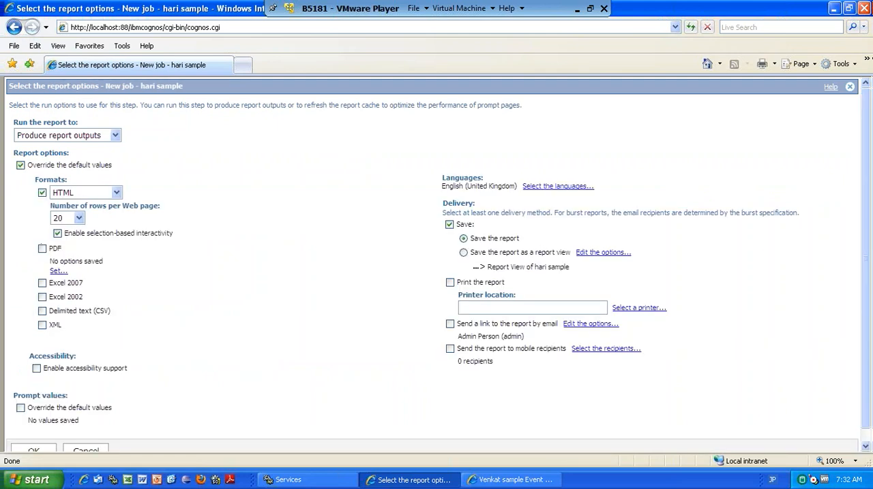
left_click(101, 452)
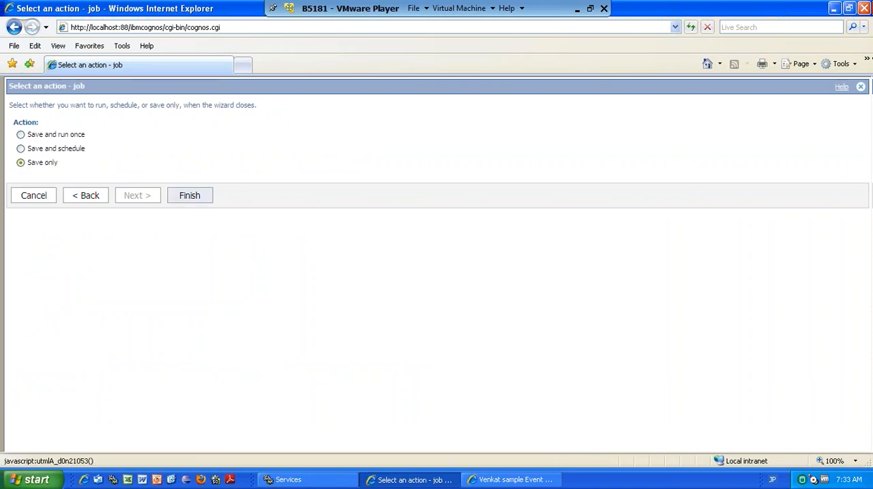
left_click(189, 195)
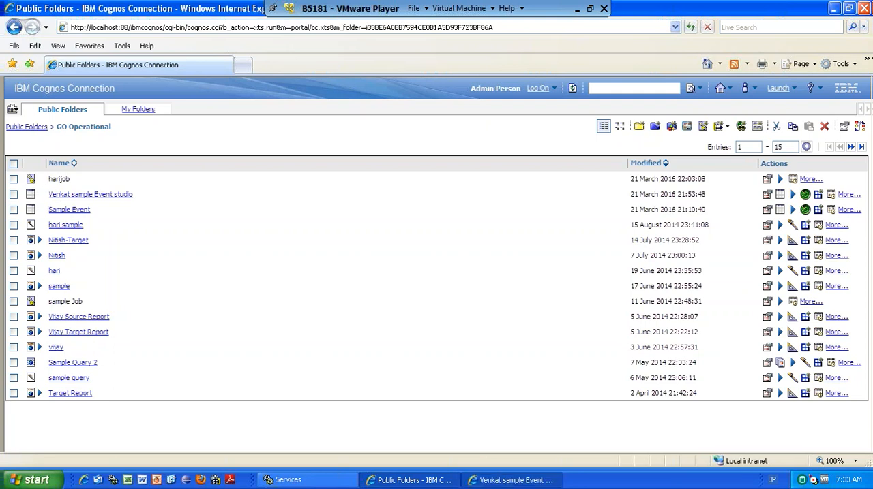
Switch to Event Studio and add a task to the agent that runs the job harijob.
left_click(510, 480)
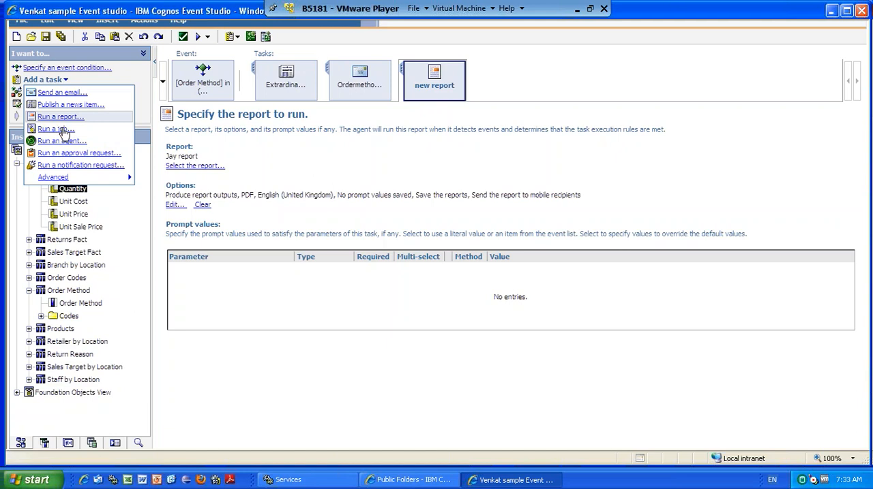
left_click(249, 161)
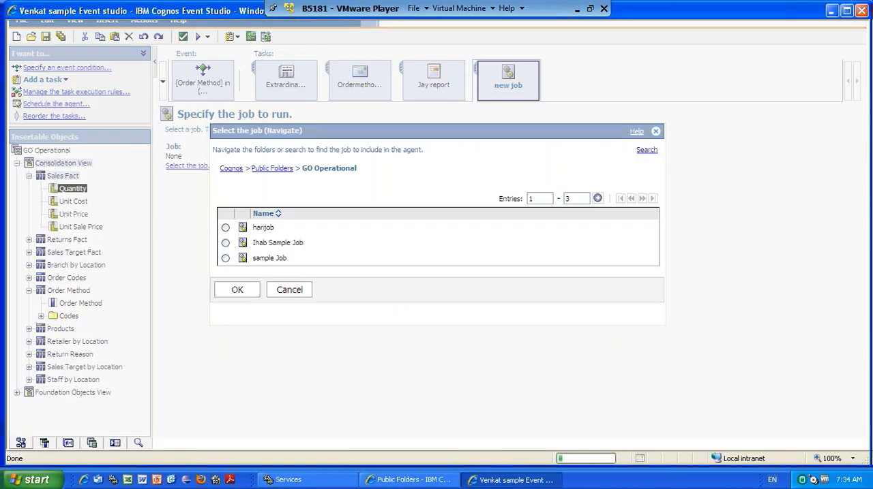
left_click(225, 228)
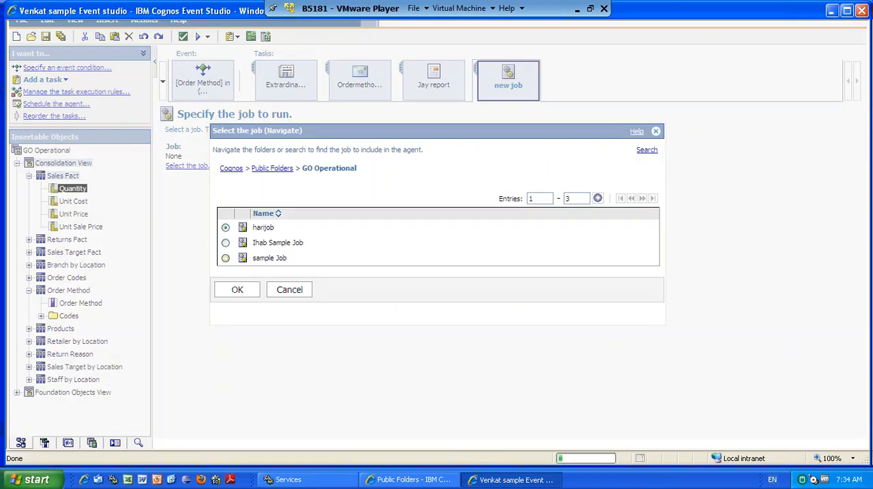
left_click(237, 291)
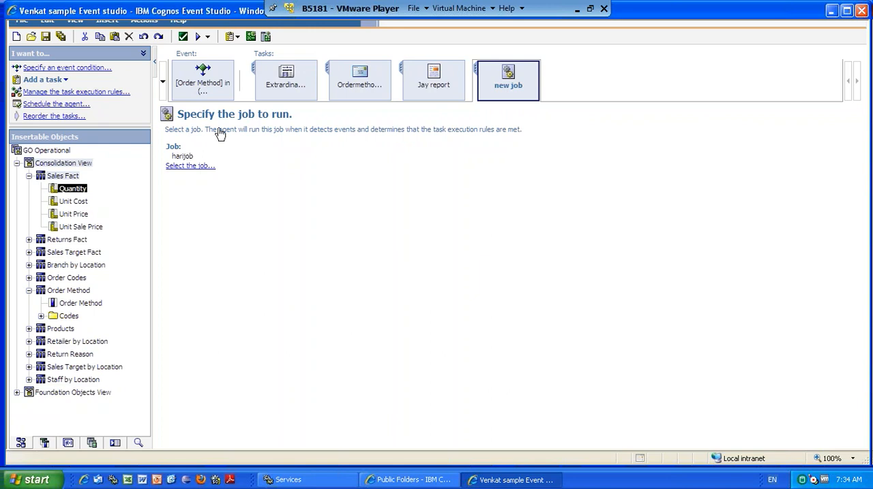
Add a task to the event agent that runs the agent sample Query studio.
left_click(54, 80)
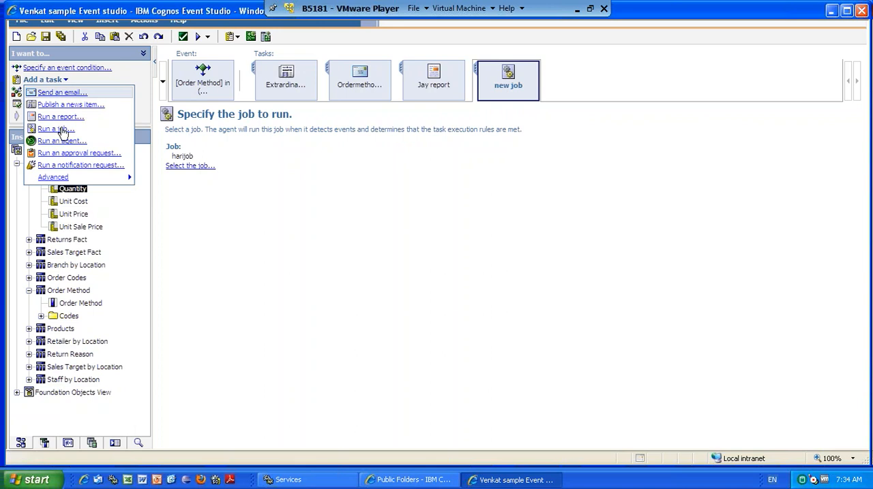
left_click(248, 161)
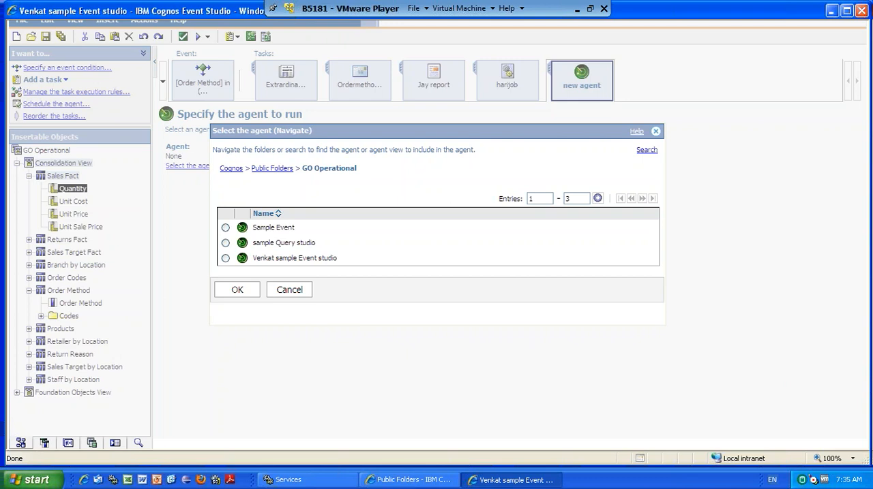
left_click(226, 243)
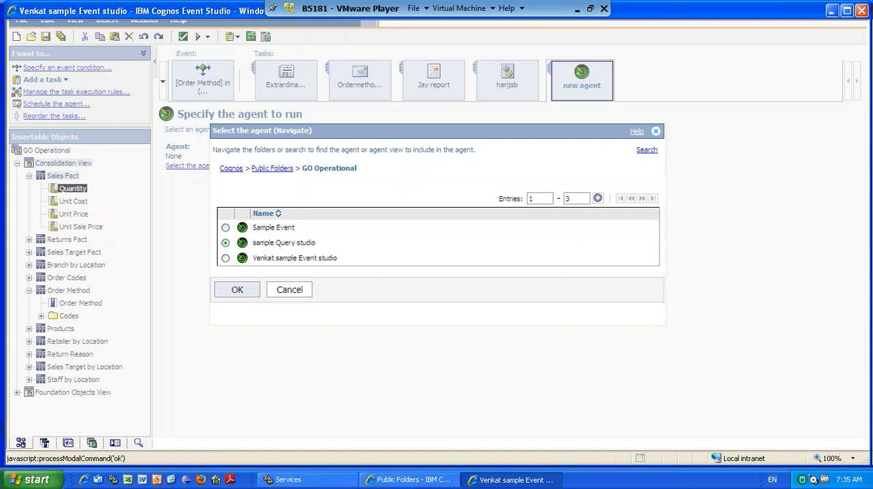
left_click(236, 290)
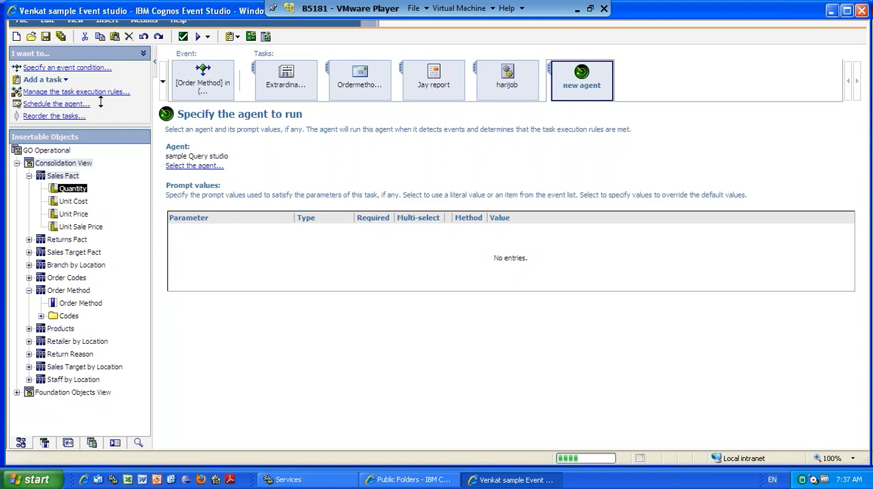
Add a notification request task to the agent and accept that its tasks are submitted in sequence.
left_click(45, 80)
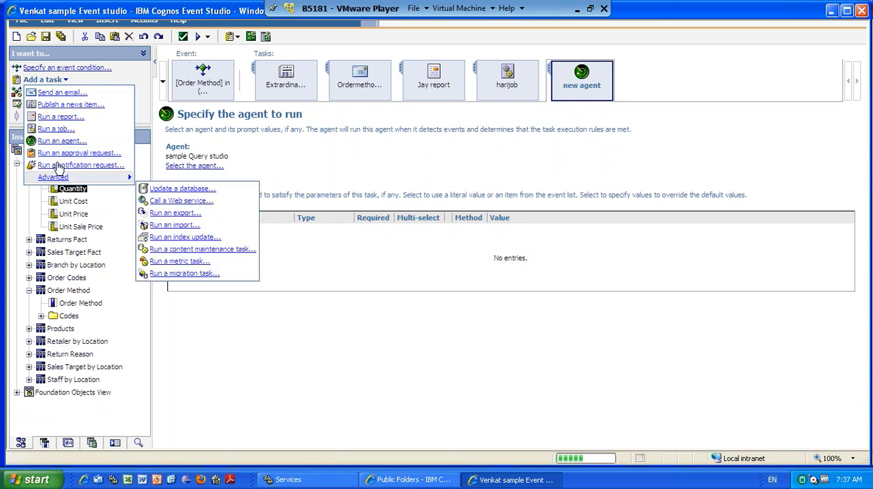
left_click(150, 181)
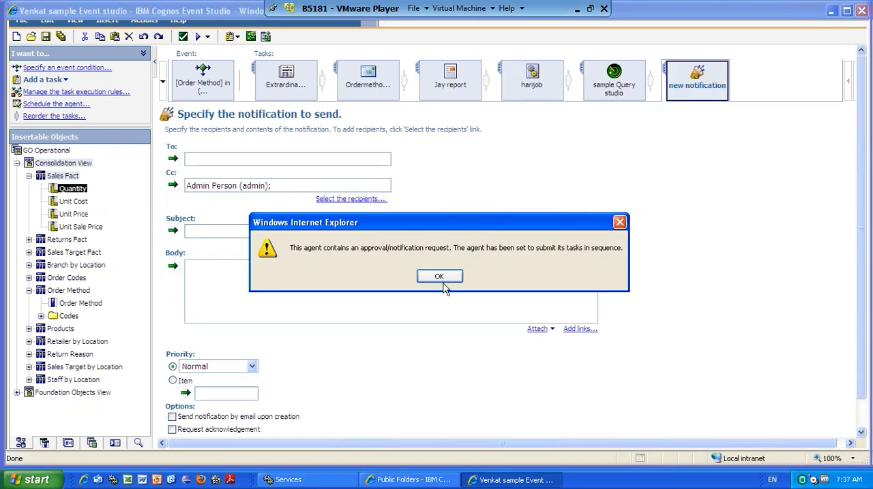
left_click(460, 280)
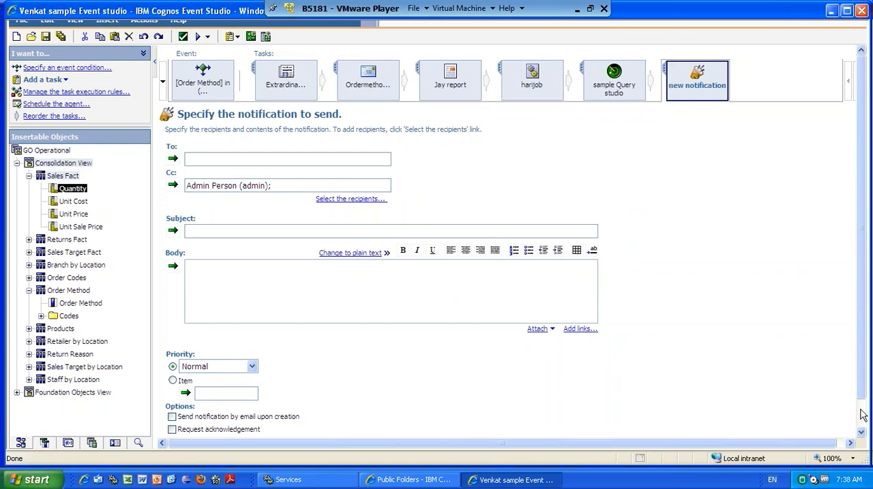
Compare the notification form with the email task and examine its recipient, content, priority and option fields.
scroll(862, 416, "down", 1)
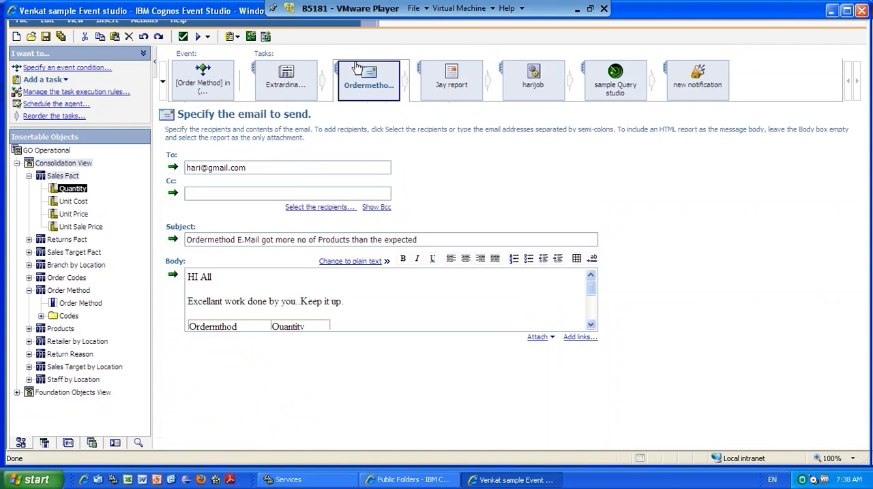
left_click(684, 81)
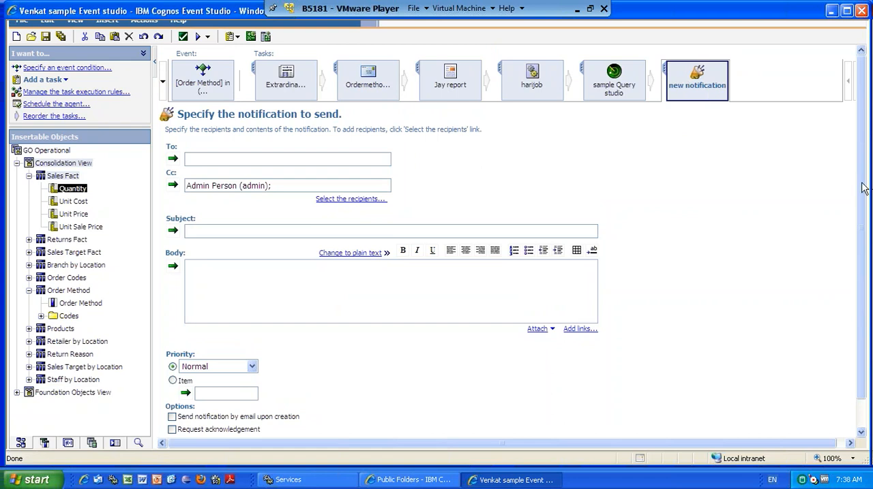
left_click(861, 431)
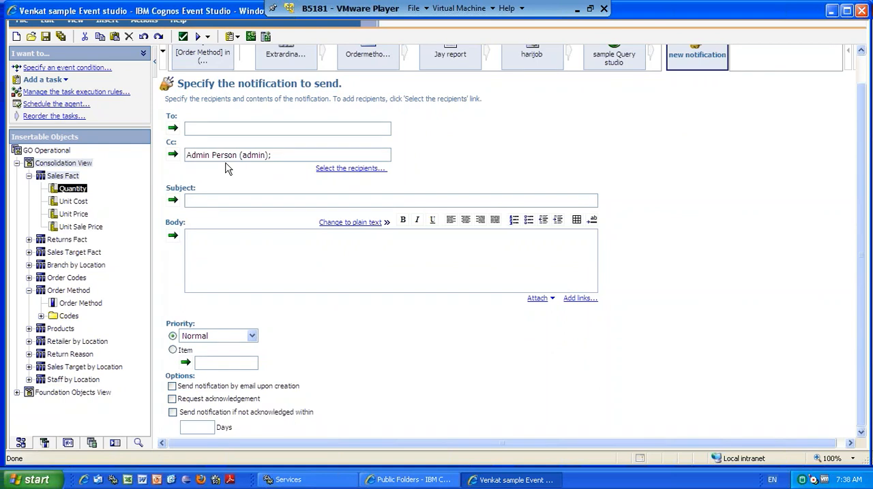
left_click_drag(662, 253, 538, 200)
left_click_drag(435, 150, 192, 88)
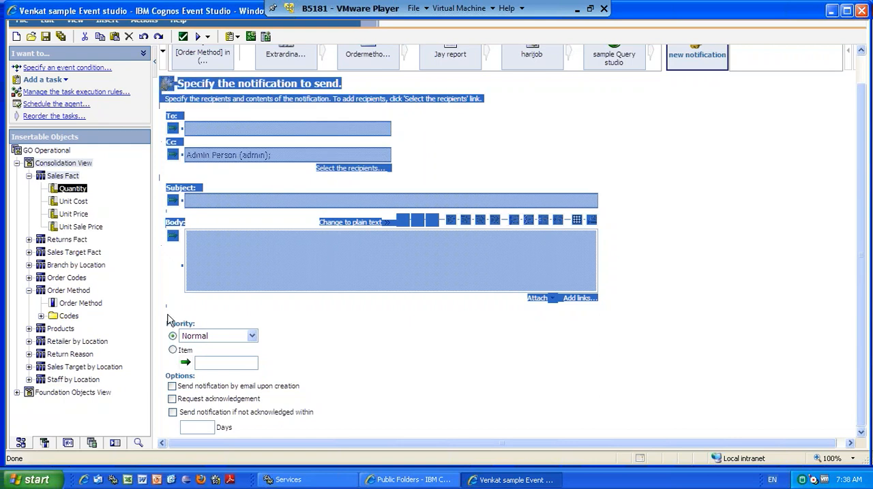
left_click_drag(168, 318, 686, 427)
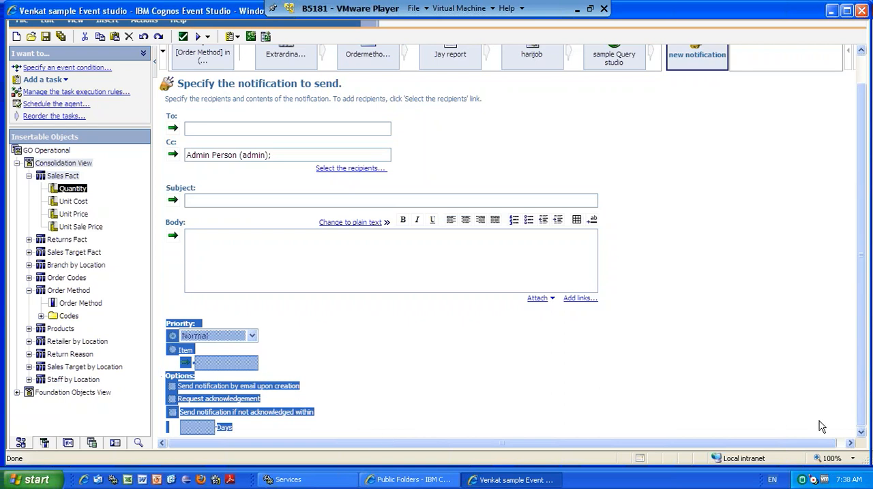
left_click(552, 388)
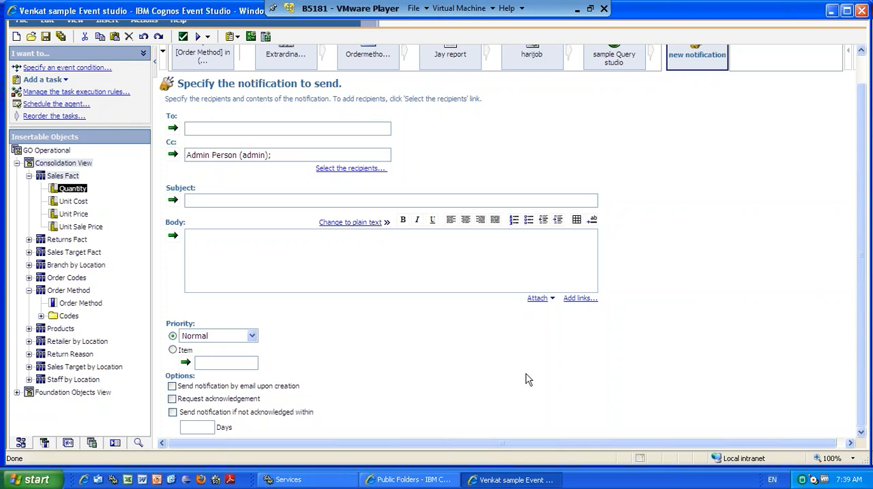
Turn on requesting acknowledgement for the notification, and try its email and non-acknowledgement options, leaving the number of days blank.
left_click(172, 385)
left_click(172, 387)
left_click(171, 400)
left_click(172, 414)
left_click(198, 430)
type("1")
key("BackSpace")
left_click(199, 431)
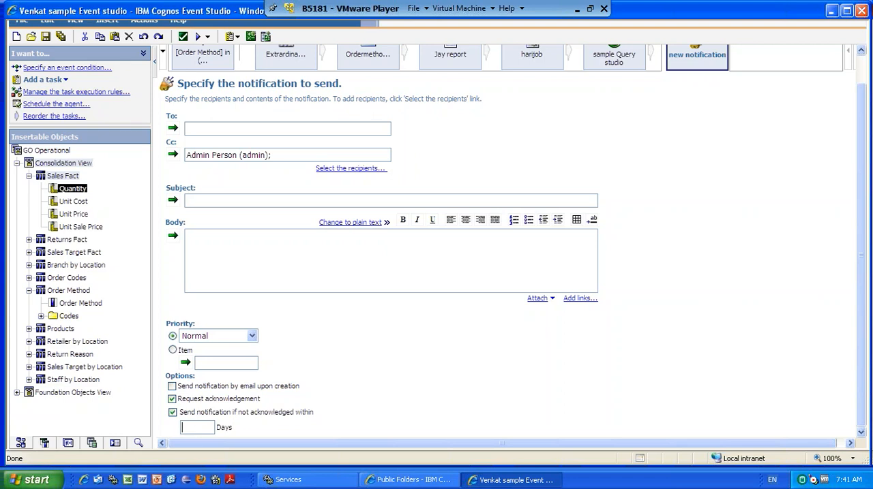
Add an approval request task to the agent.
left_click(68, 81)
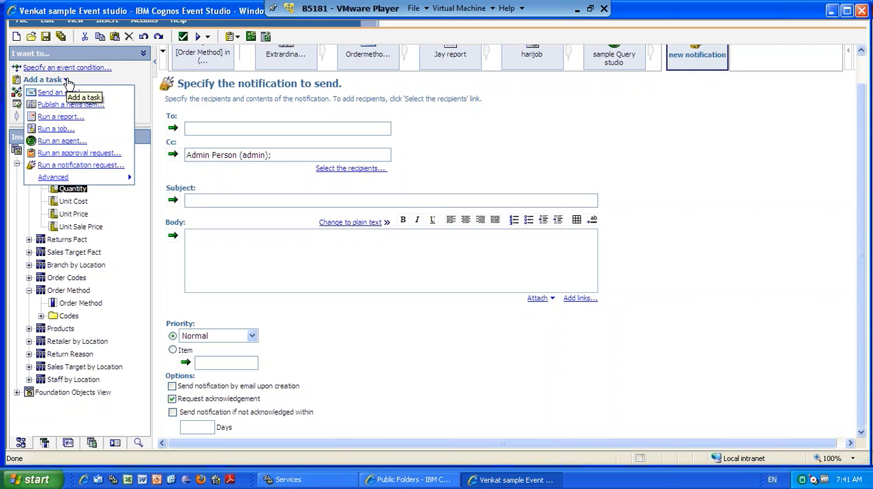
left_click(306, 188)
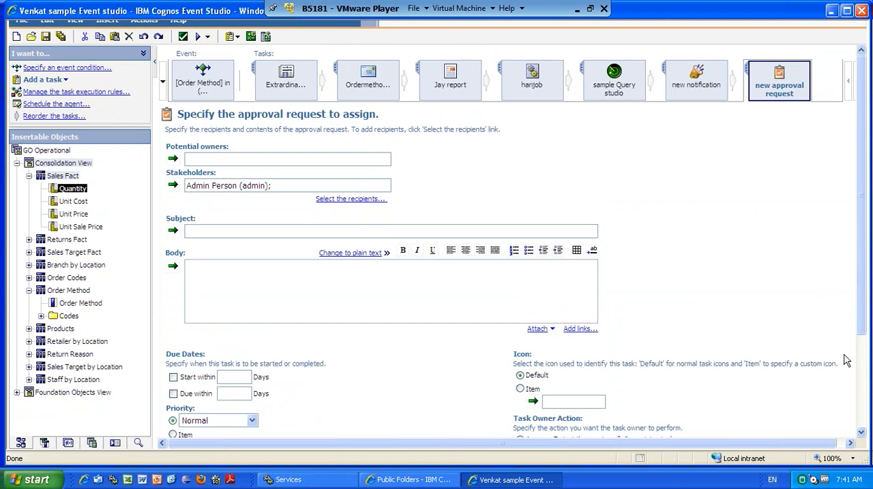
left_click(221, 158)
left_click(248, 265)
Enter "Do you want to run the remaining tasks?" as the approval request's subject.
left_click(219, 231)
type("Do you want to run the remain")
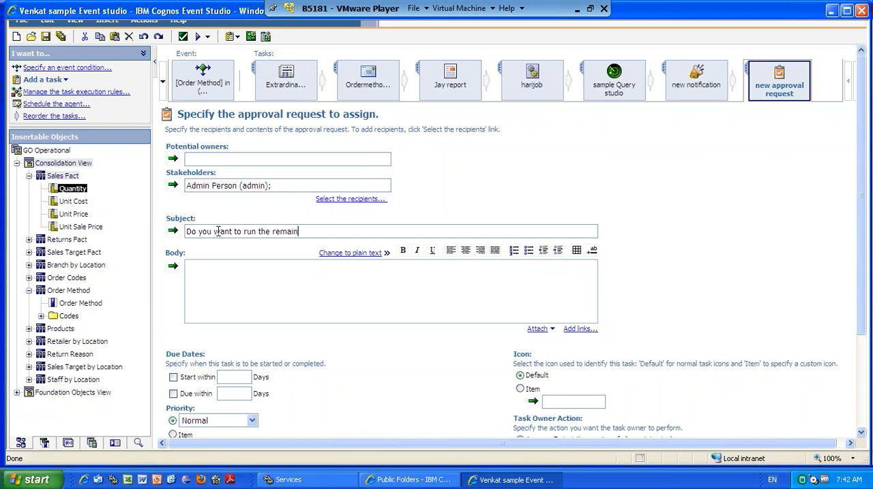
type("ing tasks?")
Write the approval request's body as "HI Manager" and, a few lines below, "thanks".
left_click(211, 280)
type("HI Manager")
key("Return")
key("Return")
key("Return")
key("Return")
key("Return")
key("Return")
type("thanksd")
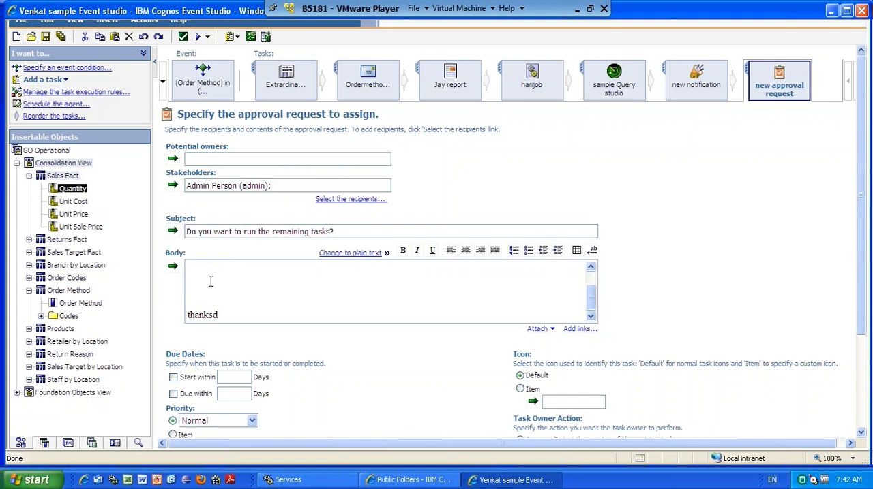
key("Return")
key("BackSpace")
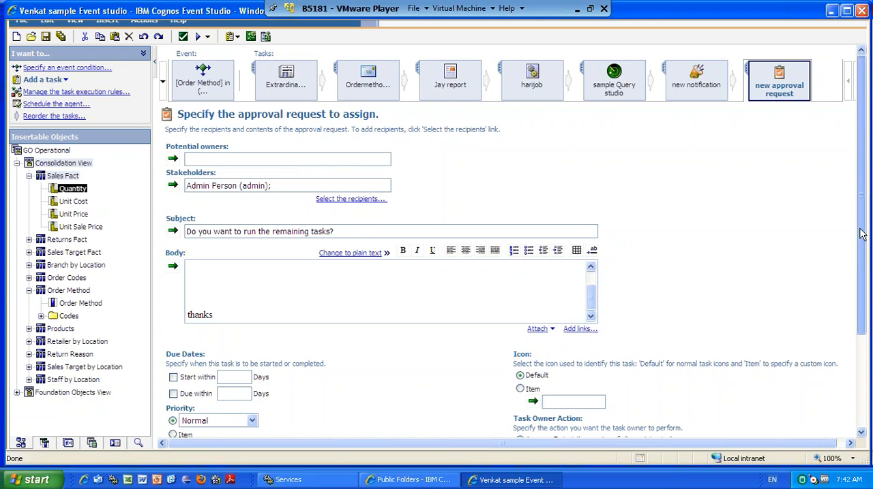
Reorder the agent's tasks so the new approval request runs straight after Jay report and before harijob.
left_click_drag(860, 234, 860, 265)
scroll(860, 266, "down", 3)
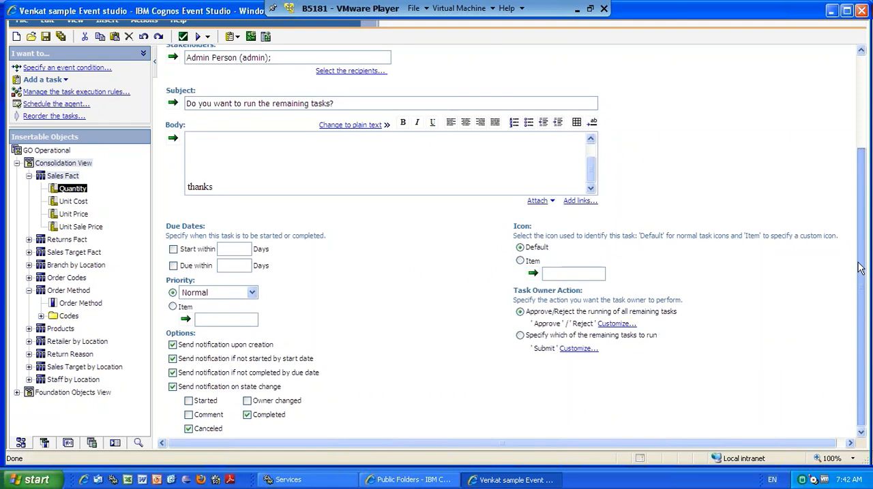
left_click_drag(858, 263, 859, 256)
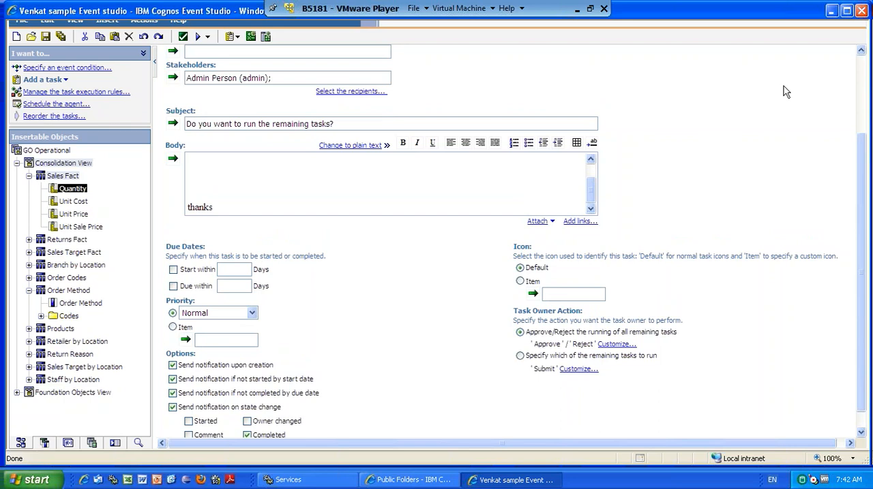
left_click(863, 77)
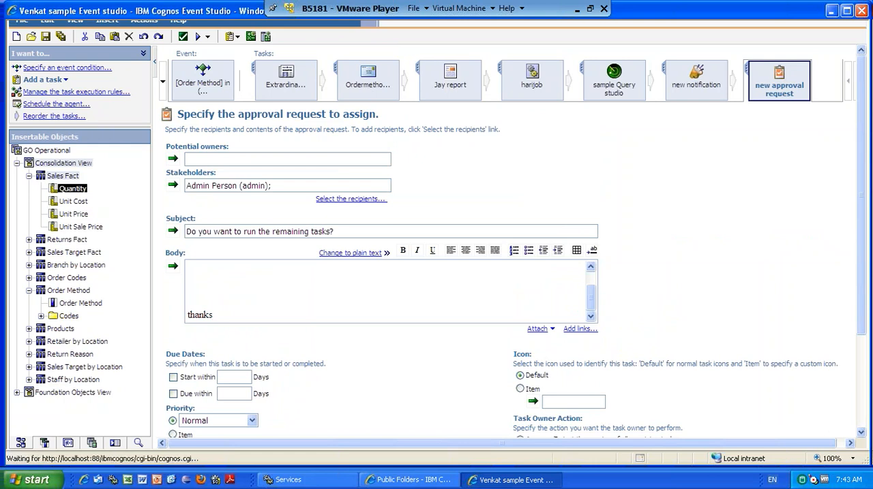
left_click(54, 116)
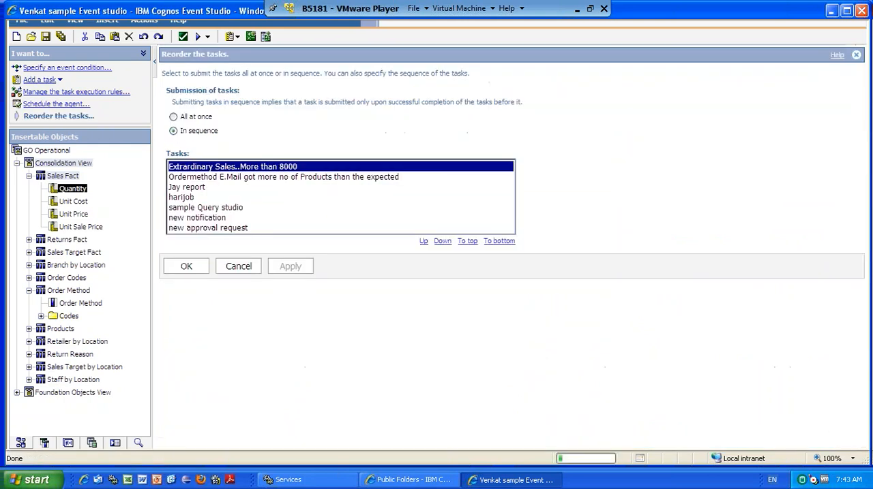
left_click(255, 229)
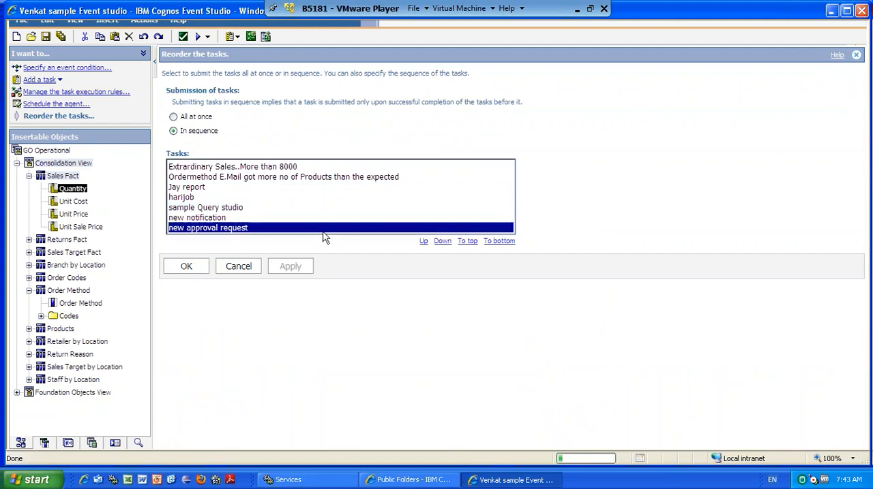
left_click(422, 242)
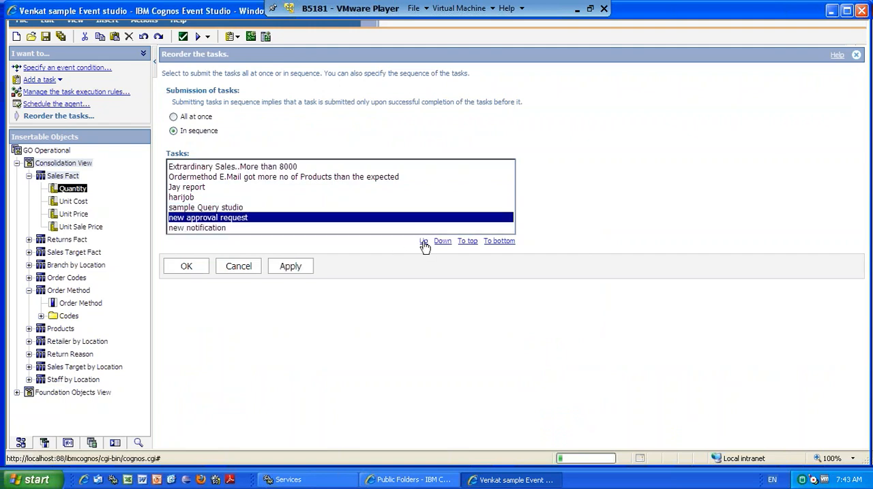
left_click(423, 242)
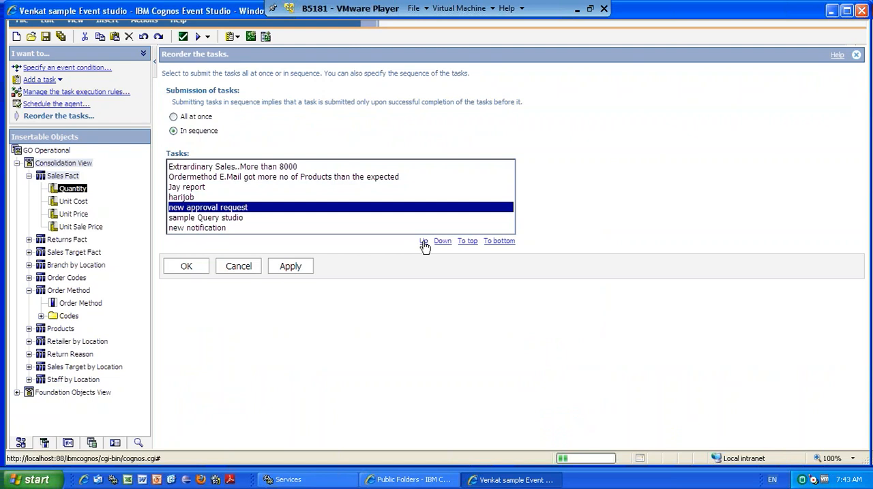
left_click(423, 242)
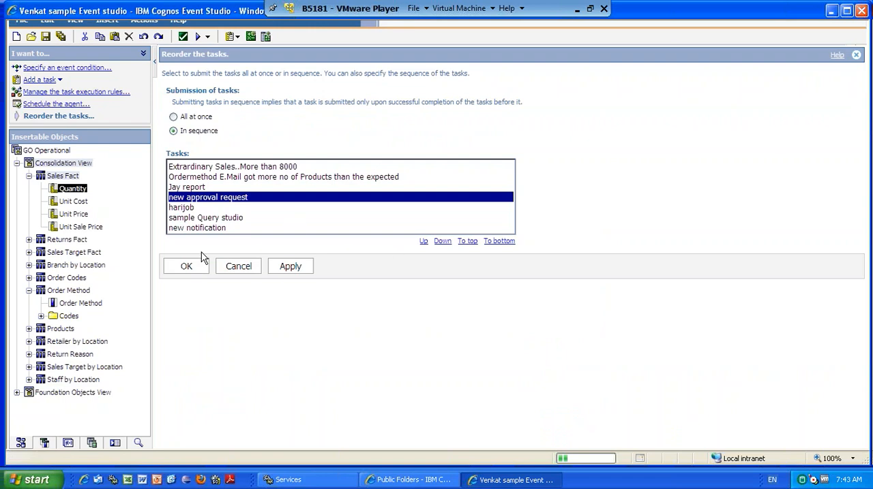
left_click(188, 269)
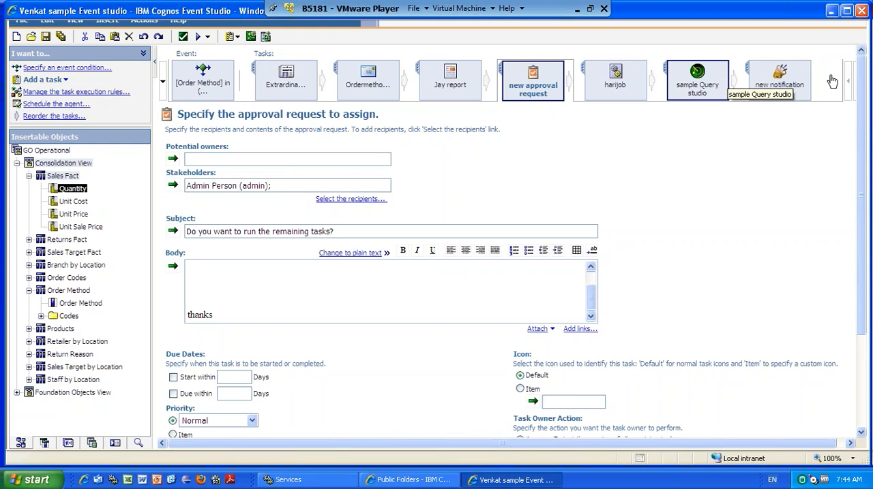
Switch to IBM Cognos Connection and open My Inbox, where approval requests are delivered.
left_click_drag(866, 105, 864, 217)
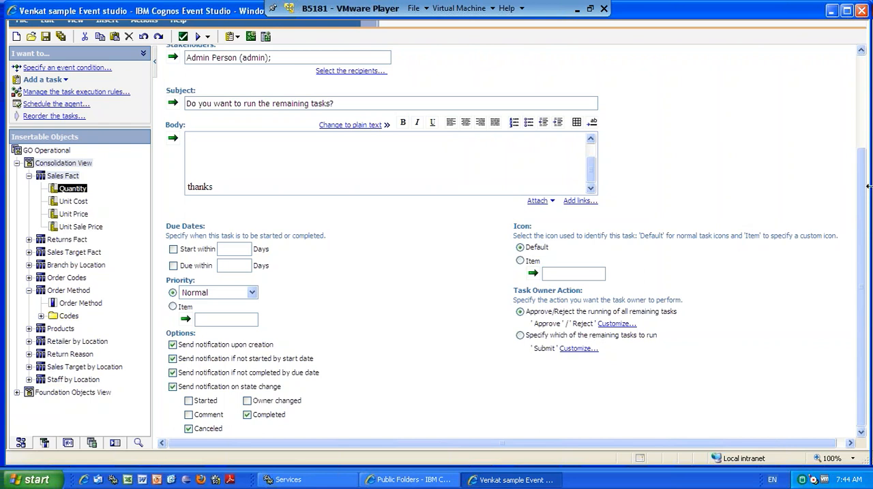
left_click_drag(861, 139, 860, 133)
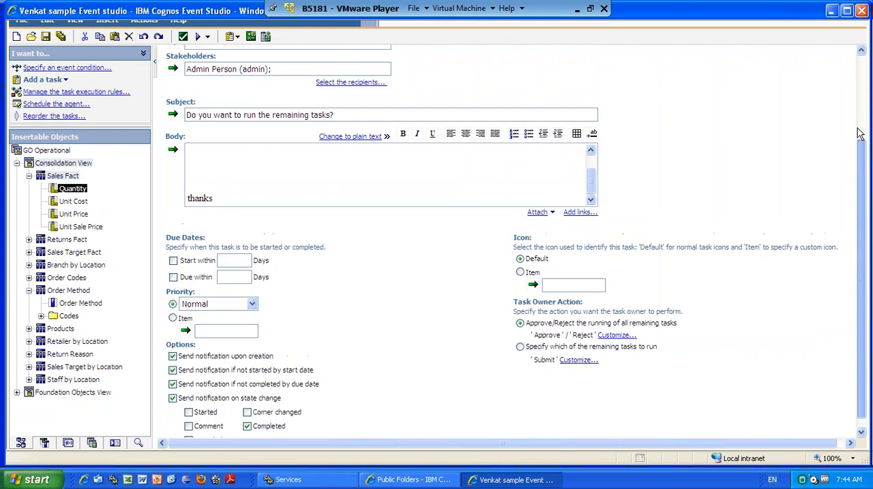
scroll(859, 133, "up", 3)
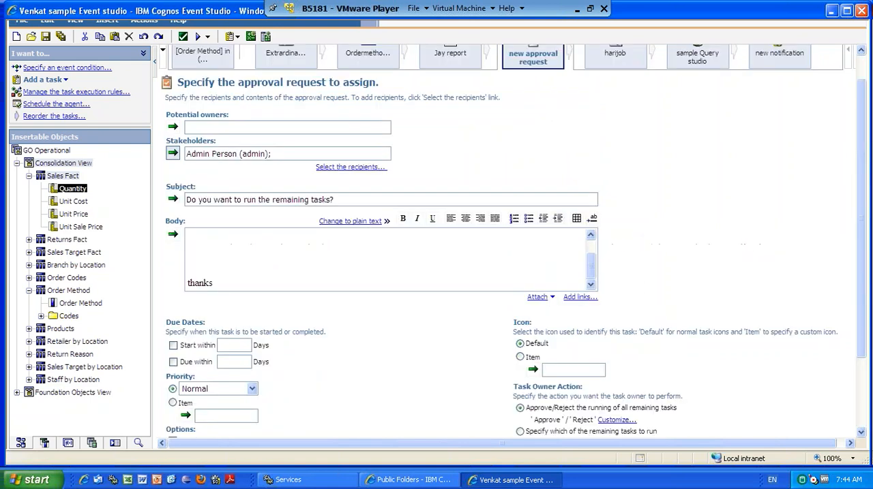
left_click(419, 483)
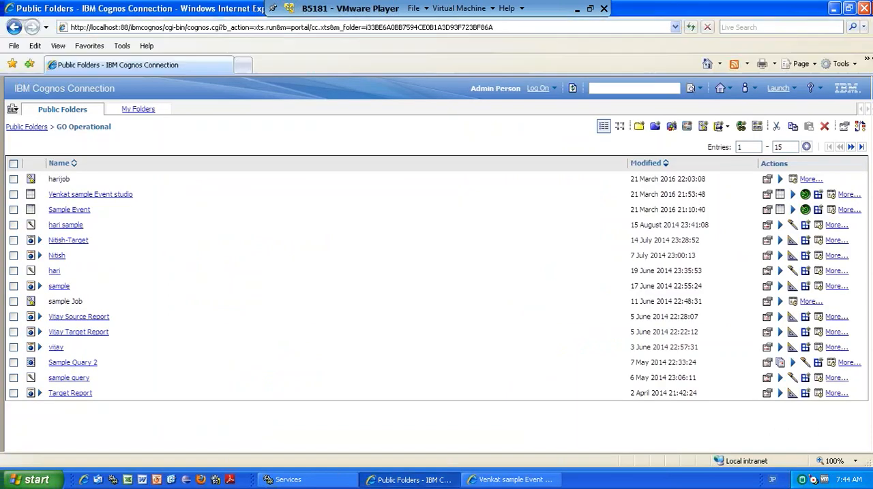
left_click(746, 88)
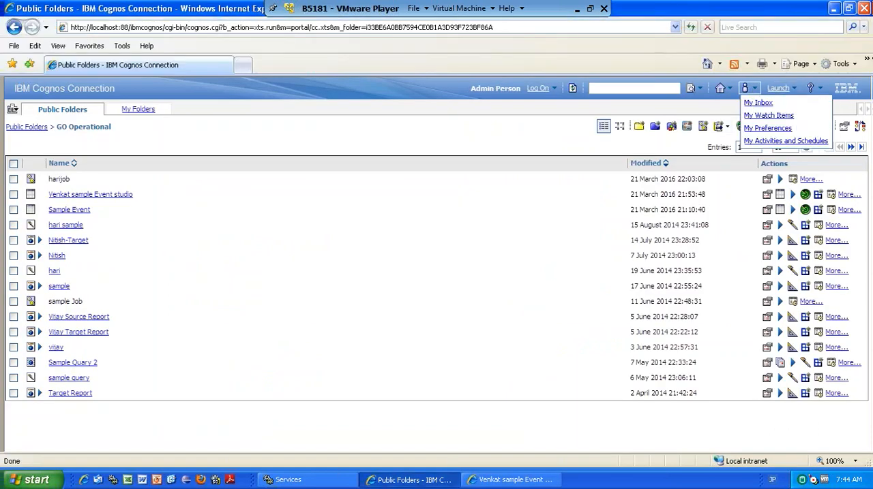
left_click(755, 103)
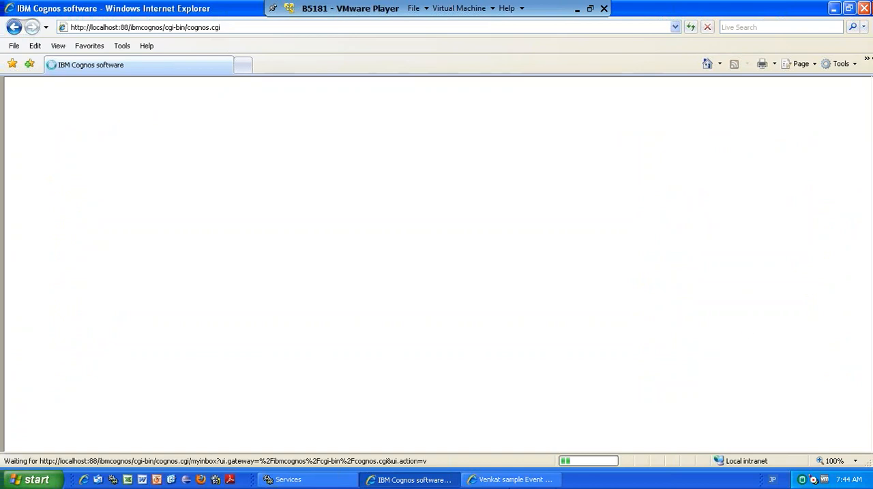
left_click(508, 481)
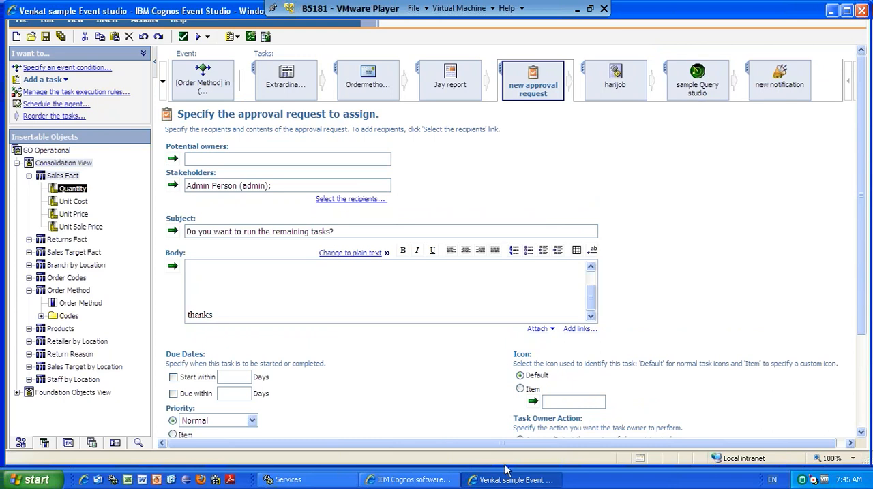
left_click(412, 480)
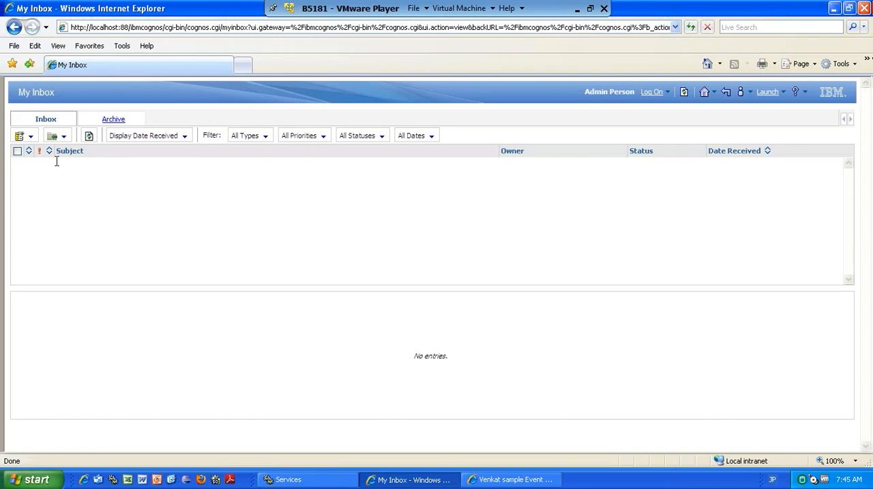
Compare My Inbox's subject, owner and status columns with the approval request's subject and task owner action settings.
key("alt+Tab")
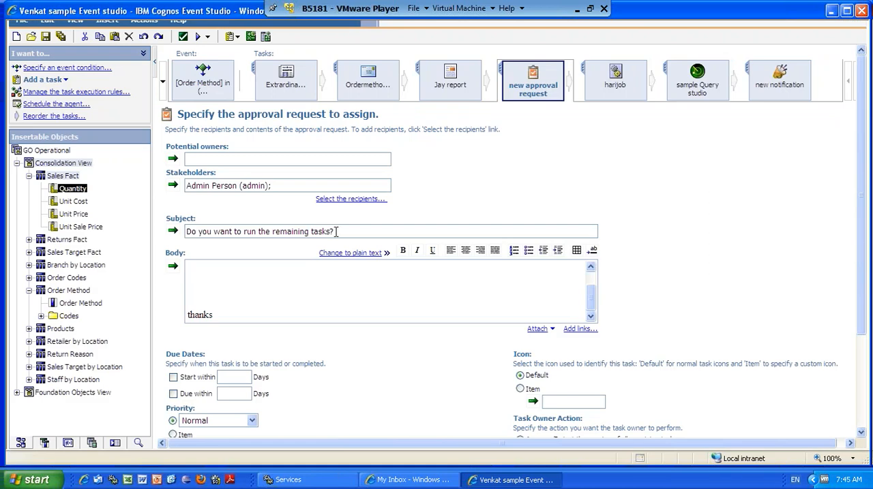
key("alt+Tab")
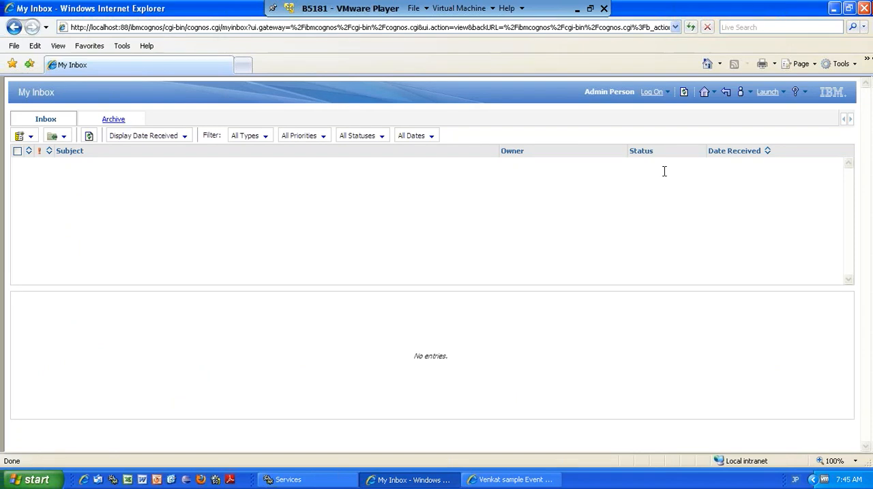
key("alt+Tab")
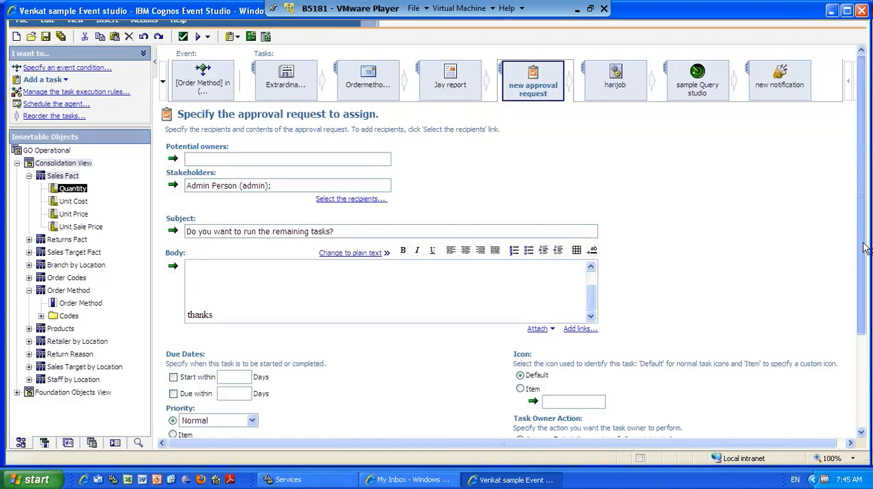
scroll(863, 252, "down", 1)
scroll(863, 252, "down", 2)
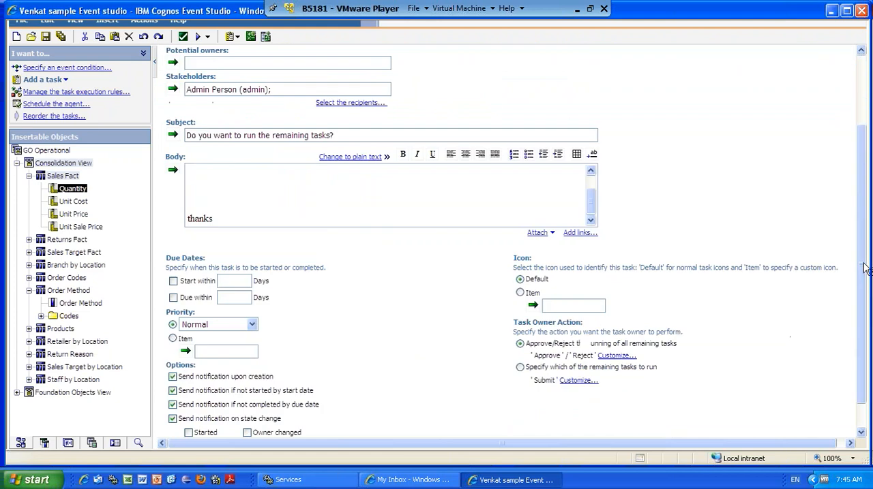
key("alt+Tab")
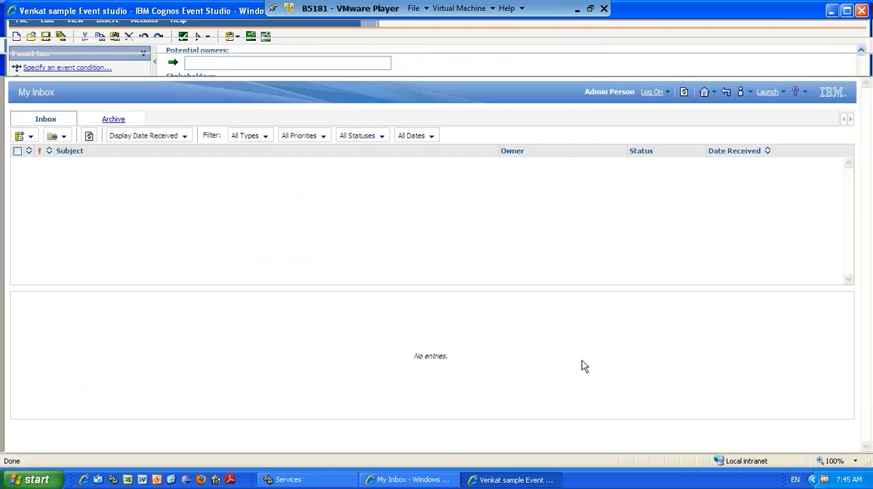
key("alt+Tab")
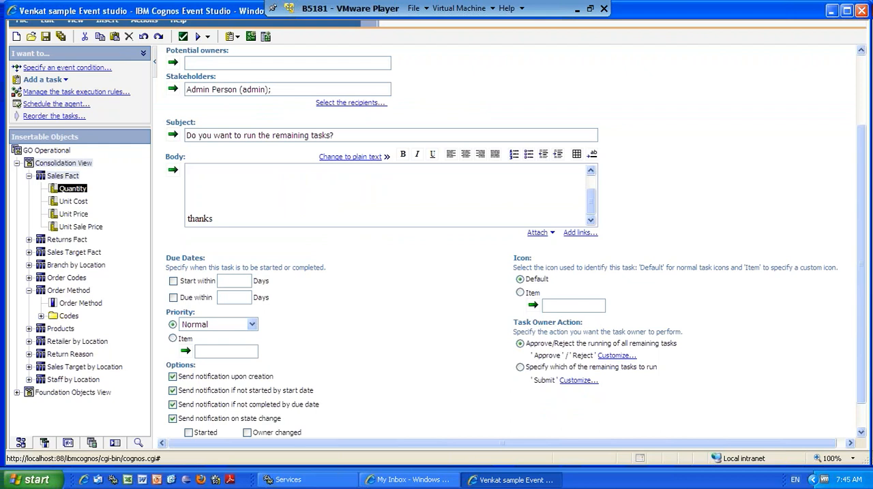
Customize the approval request's task owner action so the button text for approving following tasks reads Accept.
left_click(616, 355)
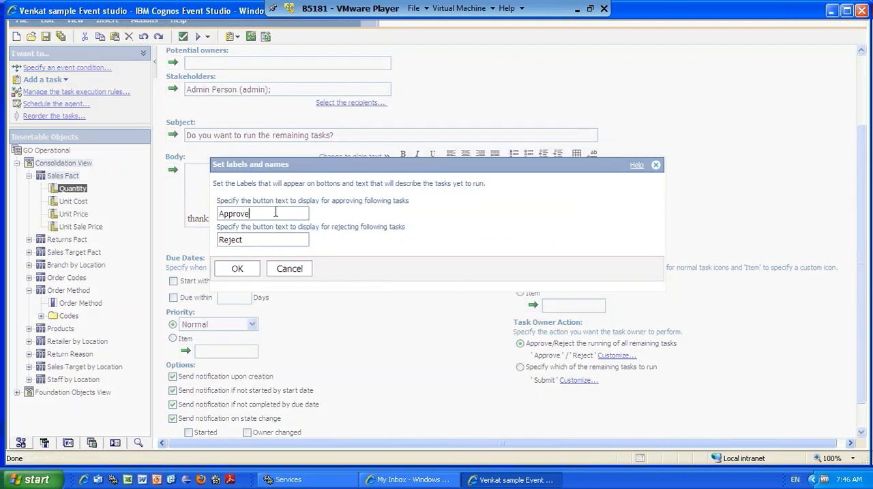
left_click_drag(275, 211, 186, 212)
type("Accept")
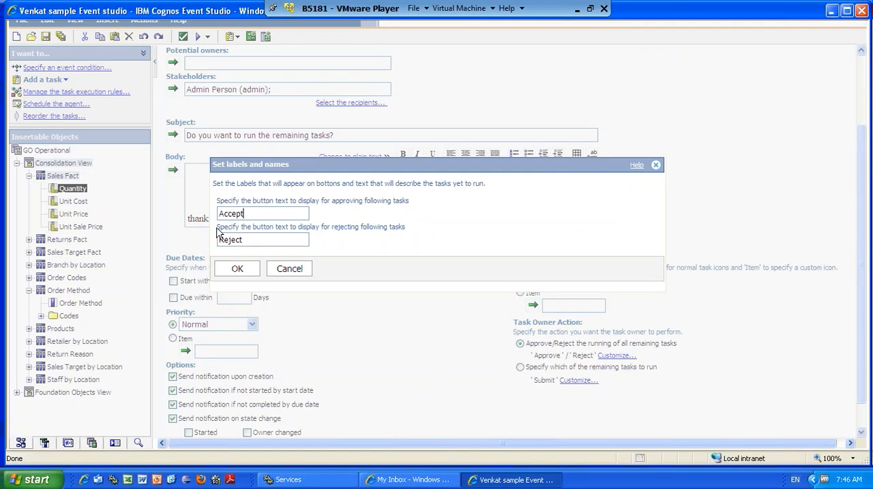
left_click(235, 271)
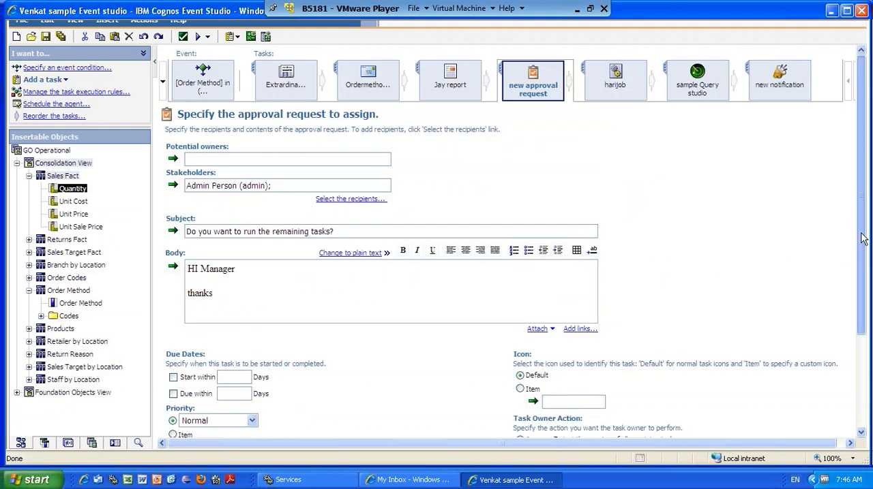
Examine the customized task owner action and the option for choosing remaining tasks, checking them against My Inbox.
scroll(862, 239, "down", 2)
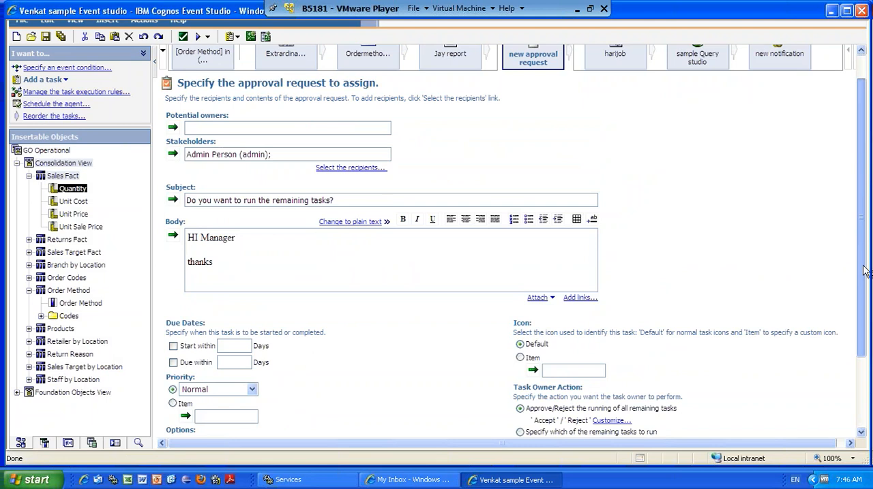
scroll(862, 239, "down", 1)
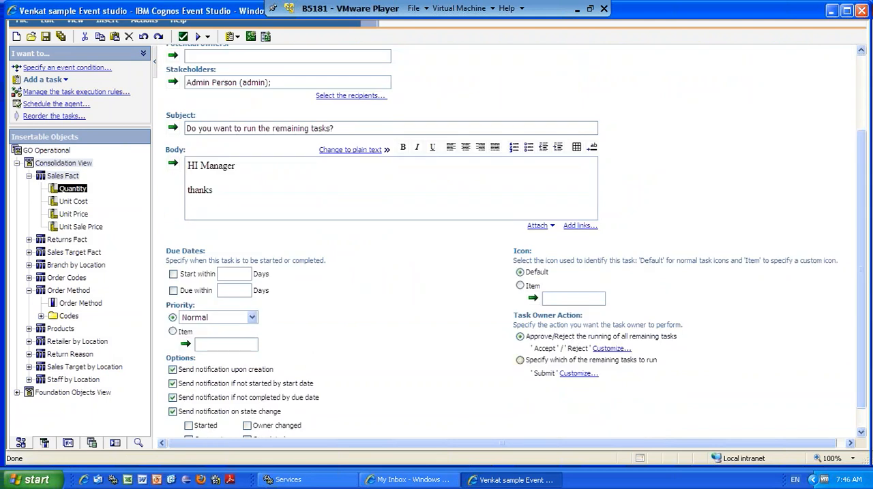
left_click(412, 480)
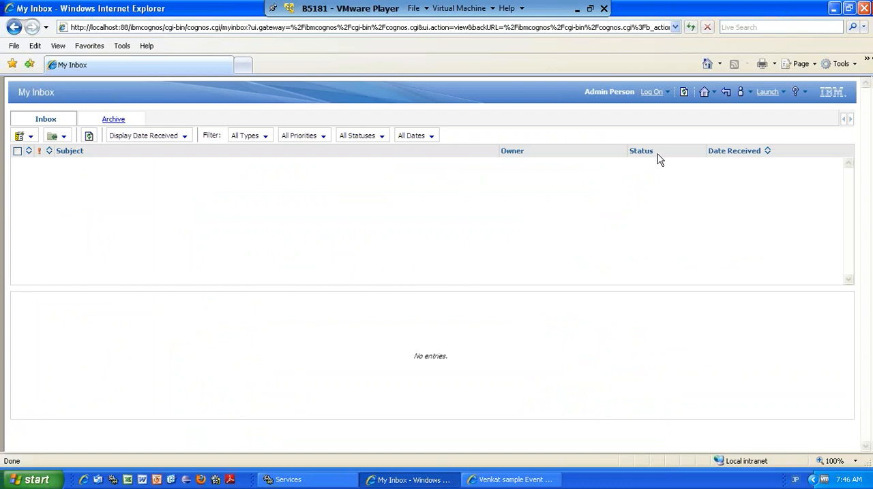
key("alt+Tab")
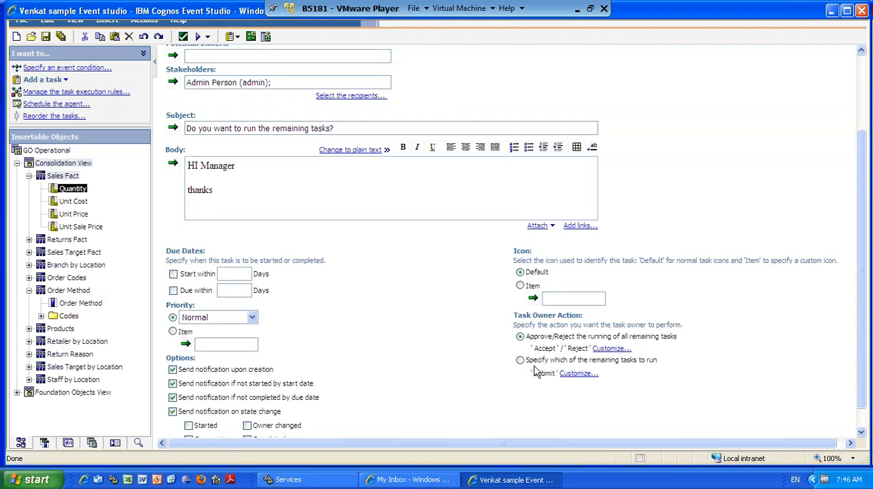
Set the approval request's task owner action to Specify which of the remaining tasks to run, and check the customization of its Submit button.
left_click(519, 360)
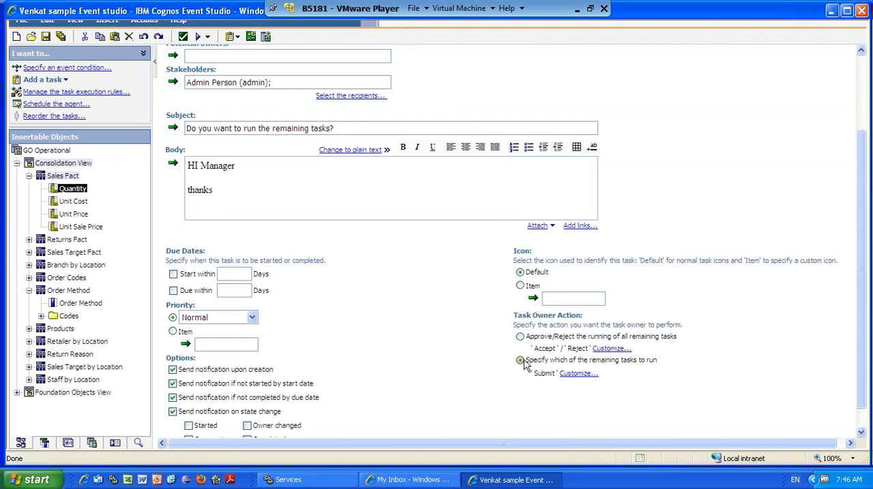
left_click(590, 375)
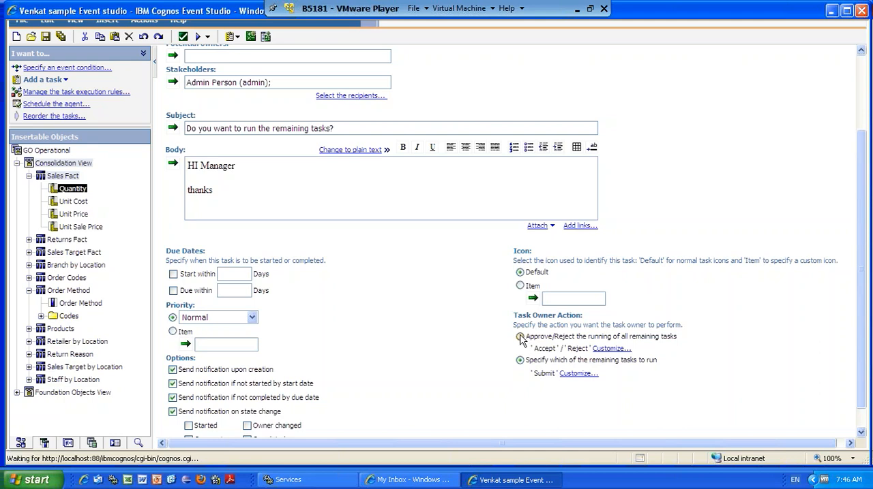
left_click(521, 338)
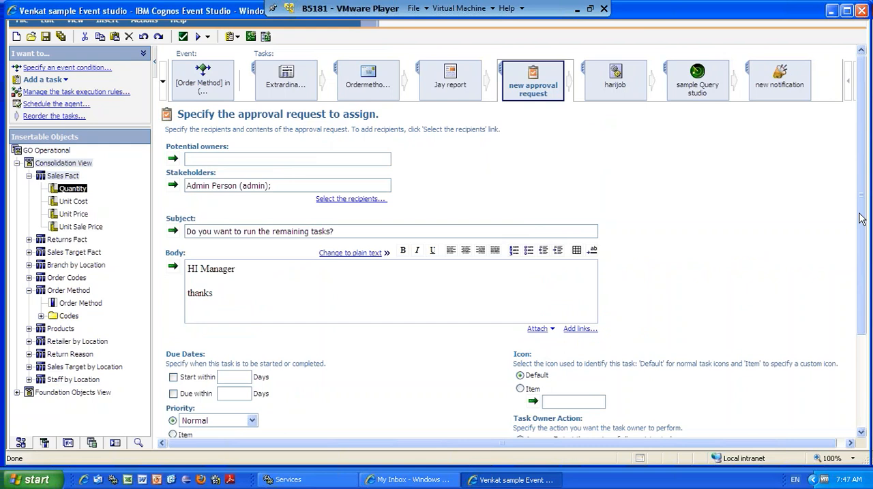
scroll(861, 219, "down", 4)
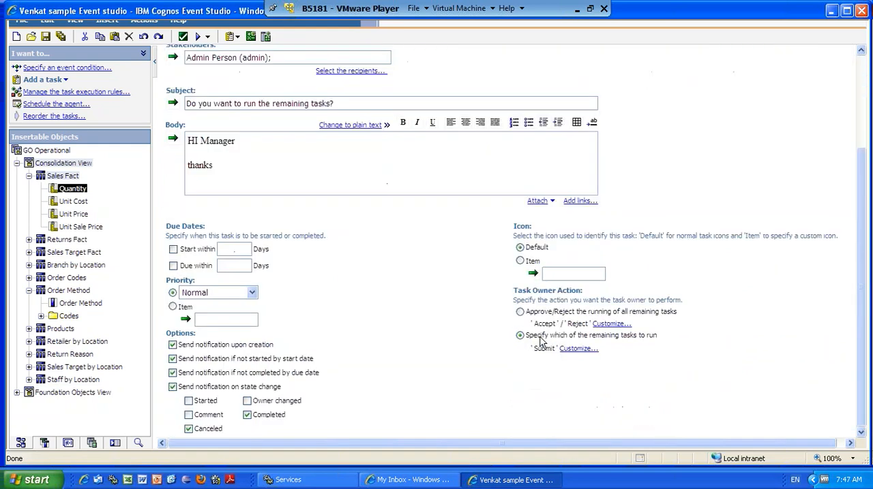
Check My Inbox, and set the task owner action back to Approve/Reject the running of all remaining tasks.
key("alt+Tab")
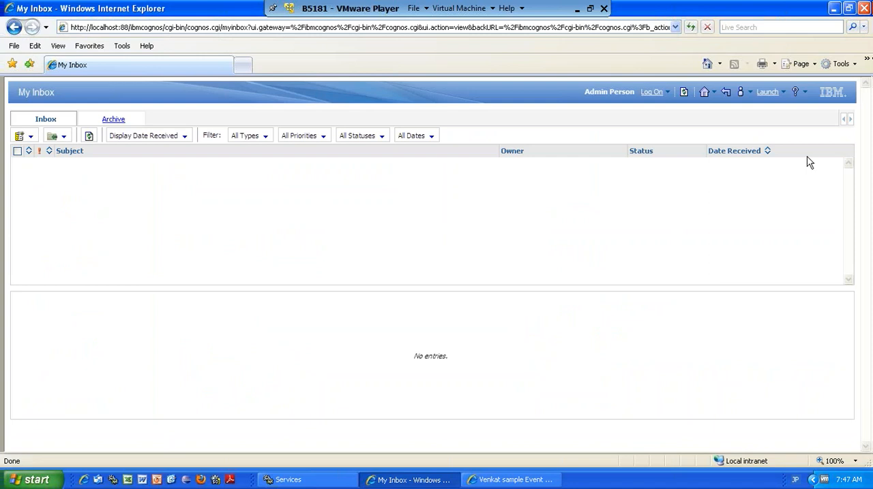
key("alt+Tab")
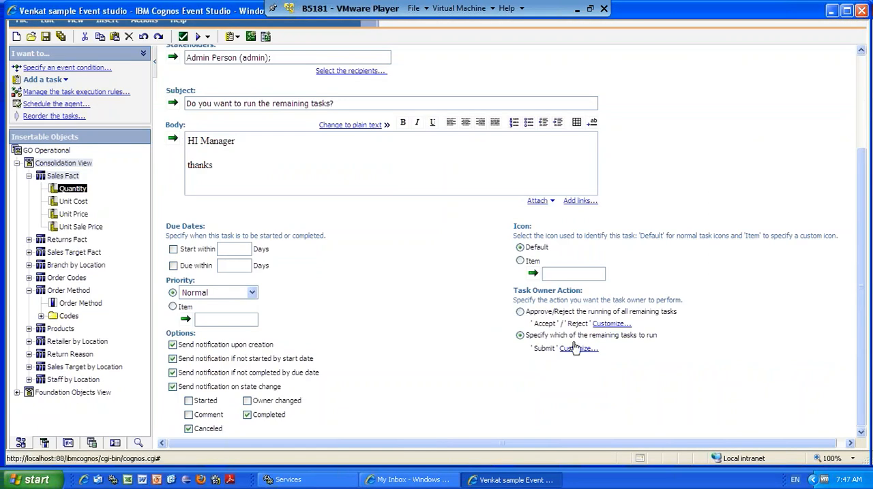
left_click(520, 313)
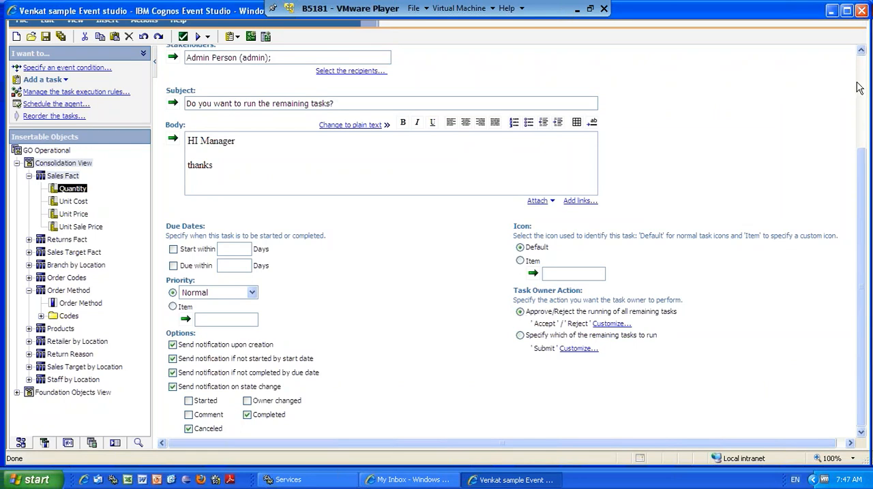
scroll(858, 88, "up", 3)
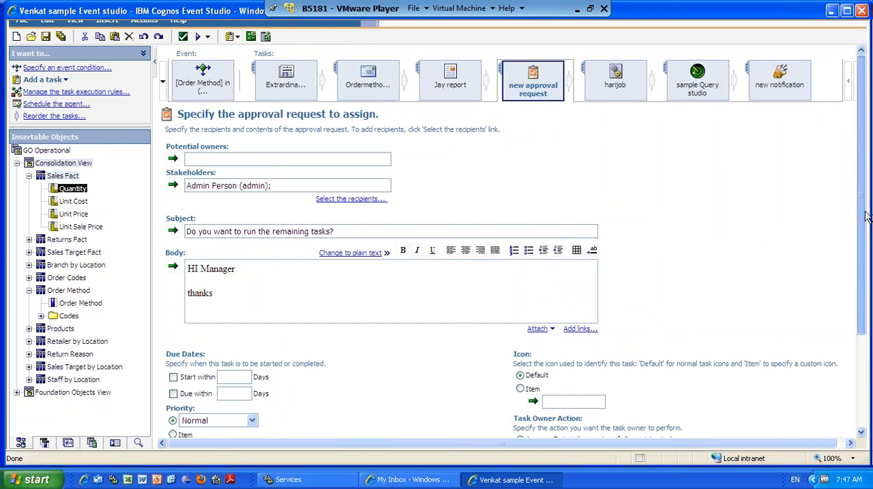
left_click_drag(865, 212, 866, 310)
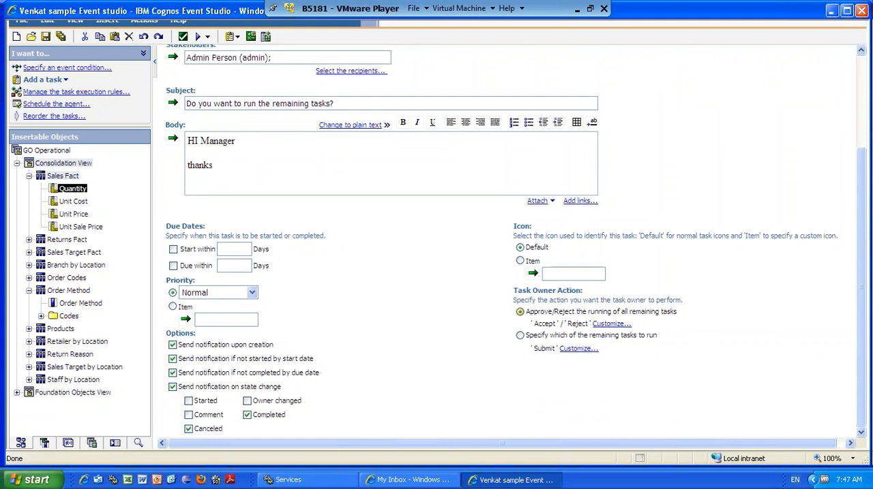
Let the task owner specify which of the remaining tasks to run, and return to the agent's task sequence.
left_click(521, 336)
scroll(860, 165, "up", 3)
scroll(861, 164, "up", 1)
left_click(862, 71)
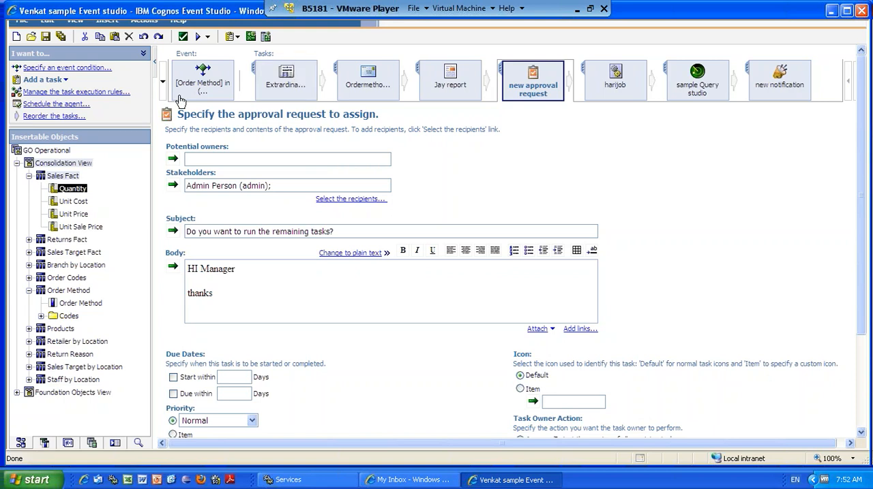
Collapse the Sales Fact items and open the agent's event condition on Order Method and Quantity.
left_click(29, 176)
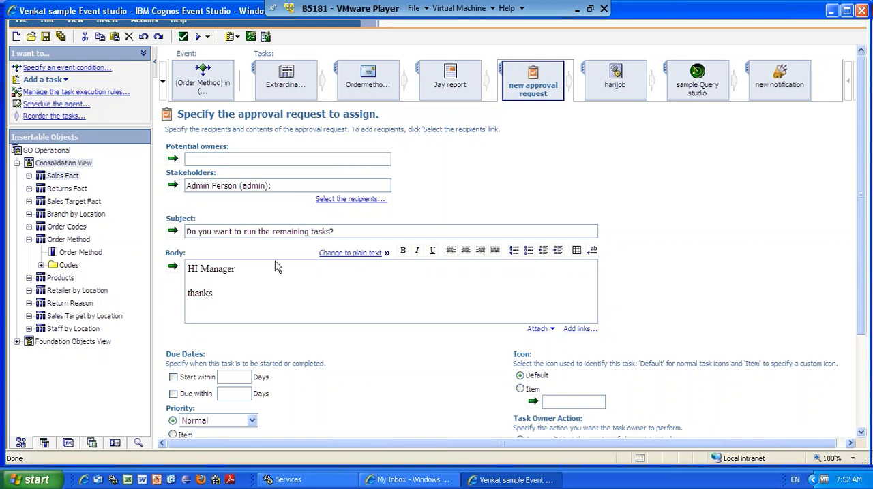
left_click(206, 92)
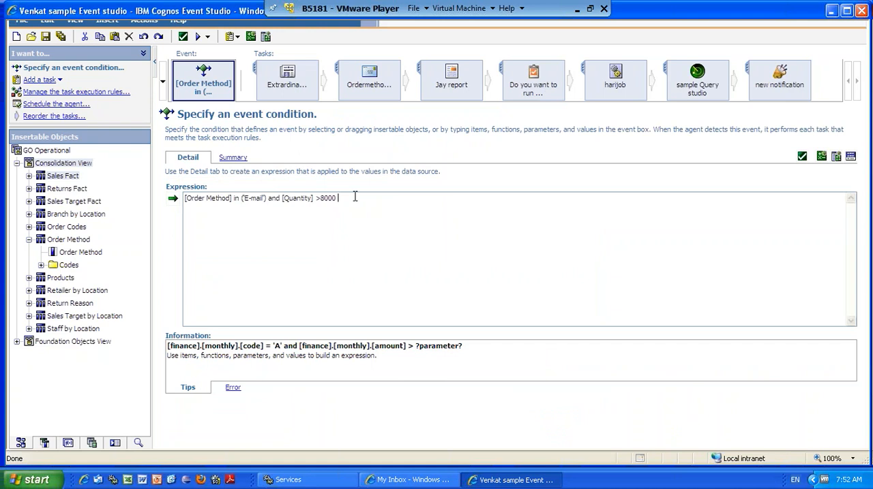
left_click(579, 10)
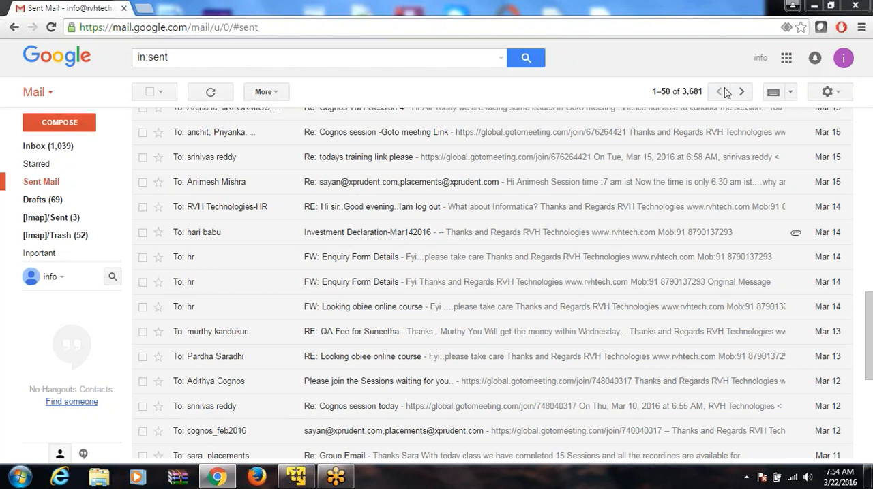
left_click(310, 480)
Append the draft date condition "and UPdate=curretn" to the end of the event expression.
type("ail') a")
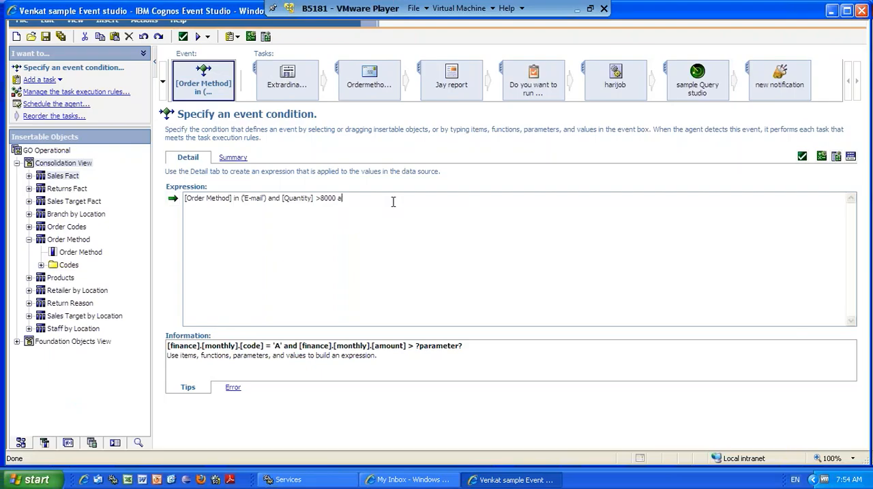
type("nd")
key("BackSpace")
key("BackSpace")
type("nf")
key("BackSpace")
type("d UPdate=curren")
double_click(382, 199)
left_click(574, 13)
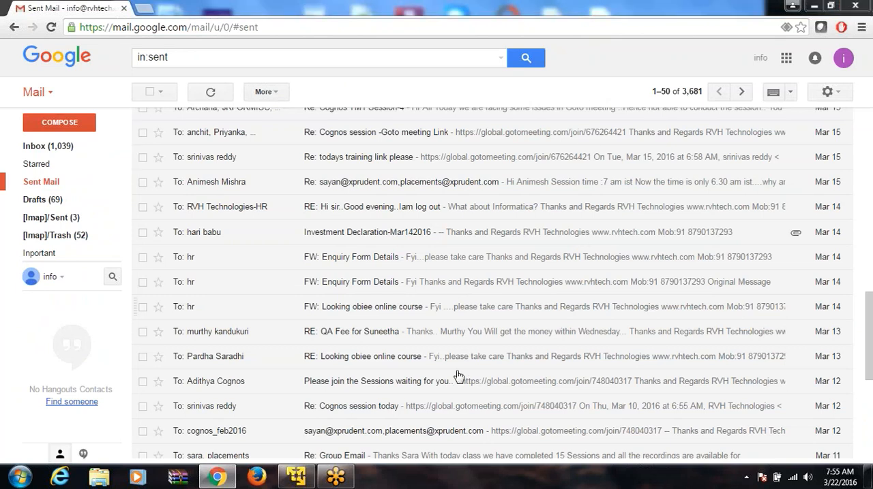
left_click(296, 476)
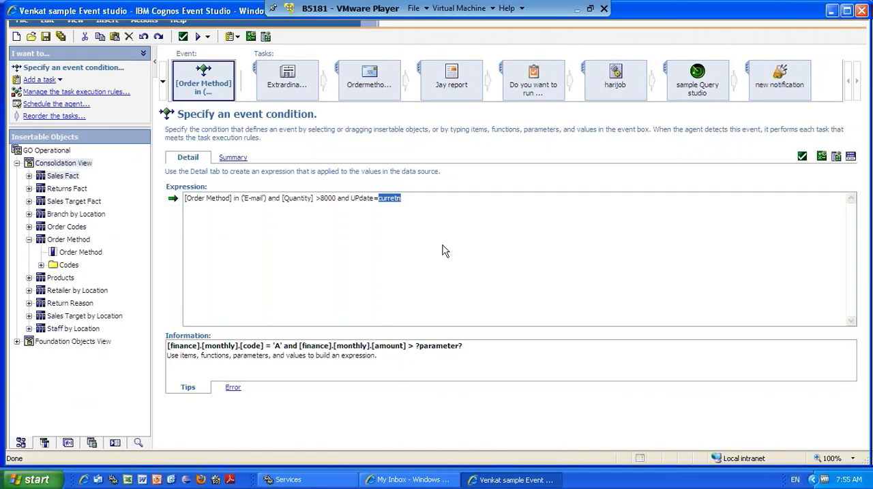
left_click(440, 204)
left_click(383, 208)
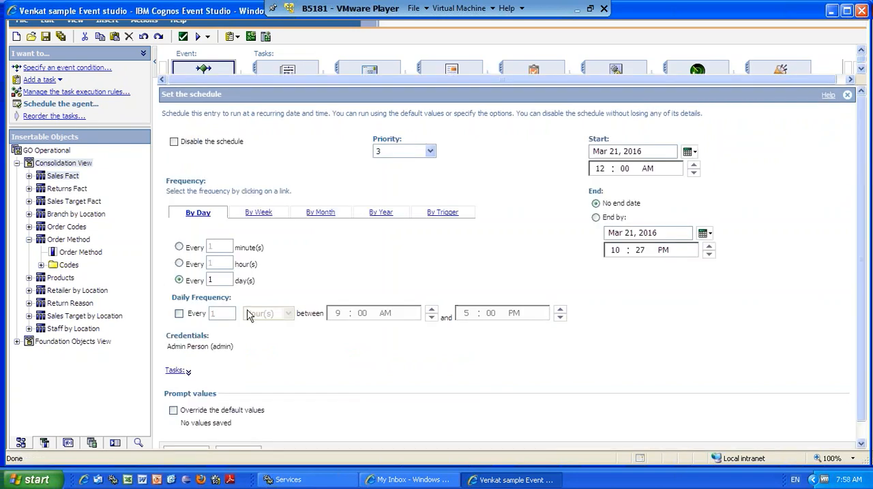
Enable the agent schedule's daily frequency, running every 1 hour between 12:00 AM and 3:00 PM.
left_click(179, 313)
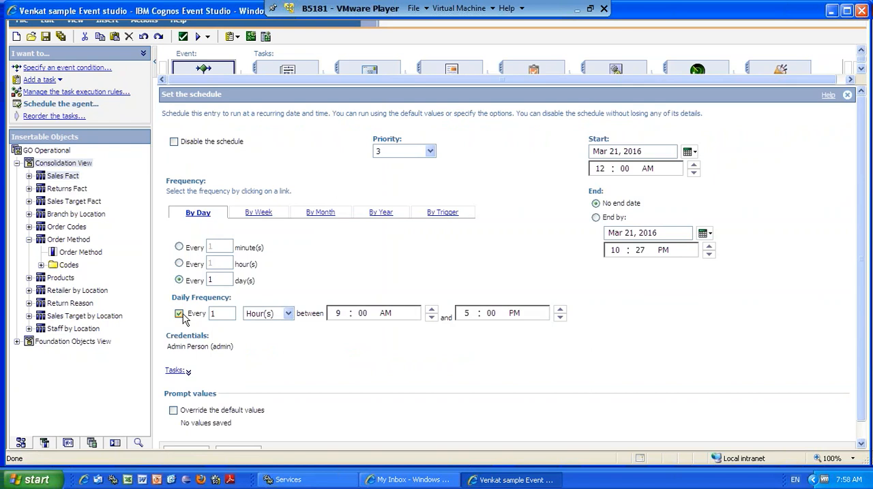
left_click(339, 313)
type("12")
key("Tab")
type("3")
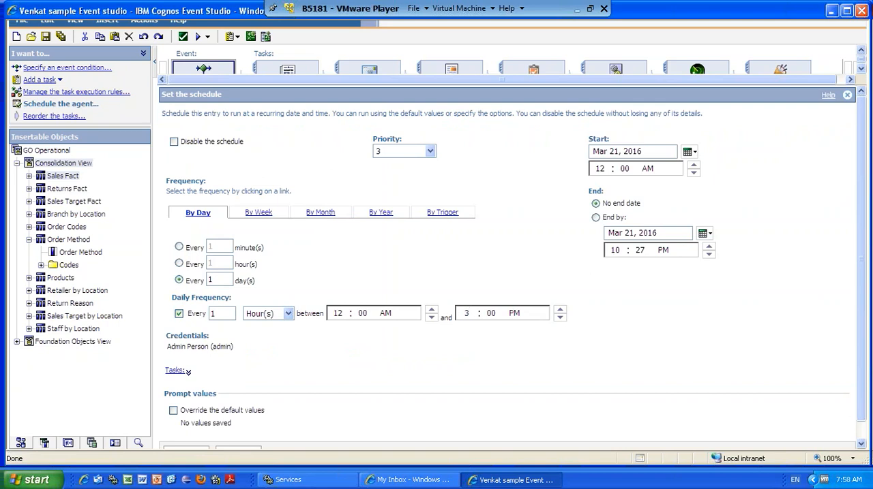